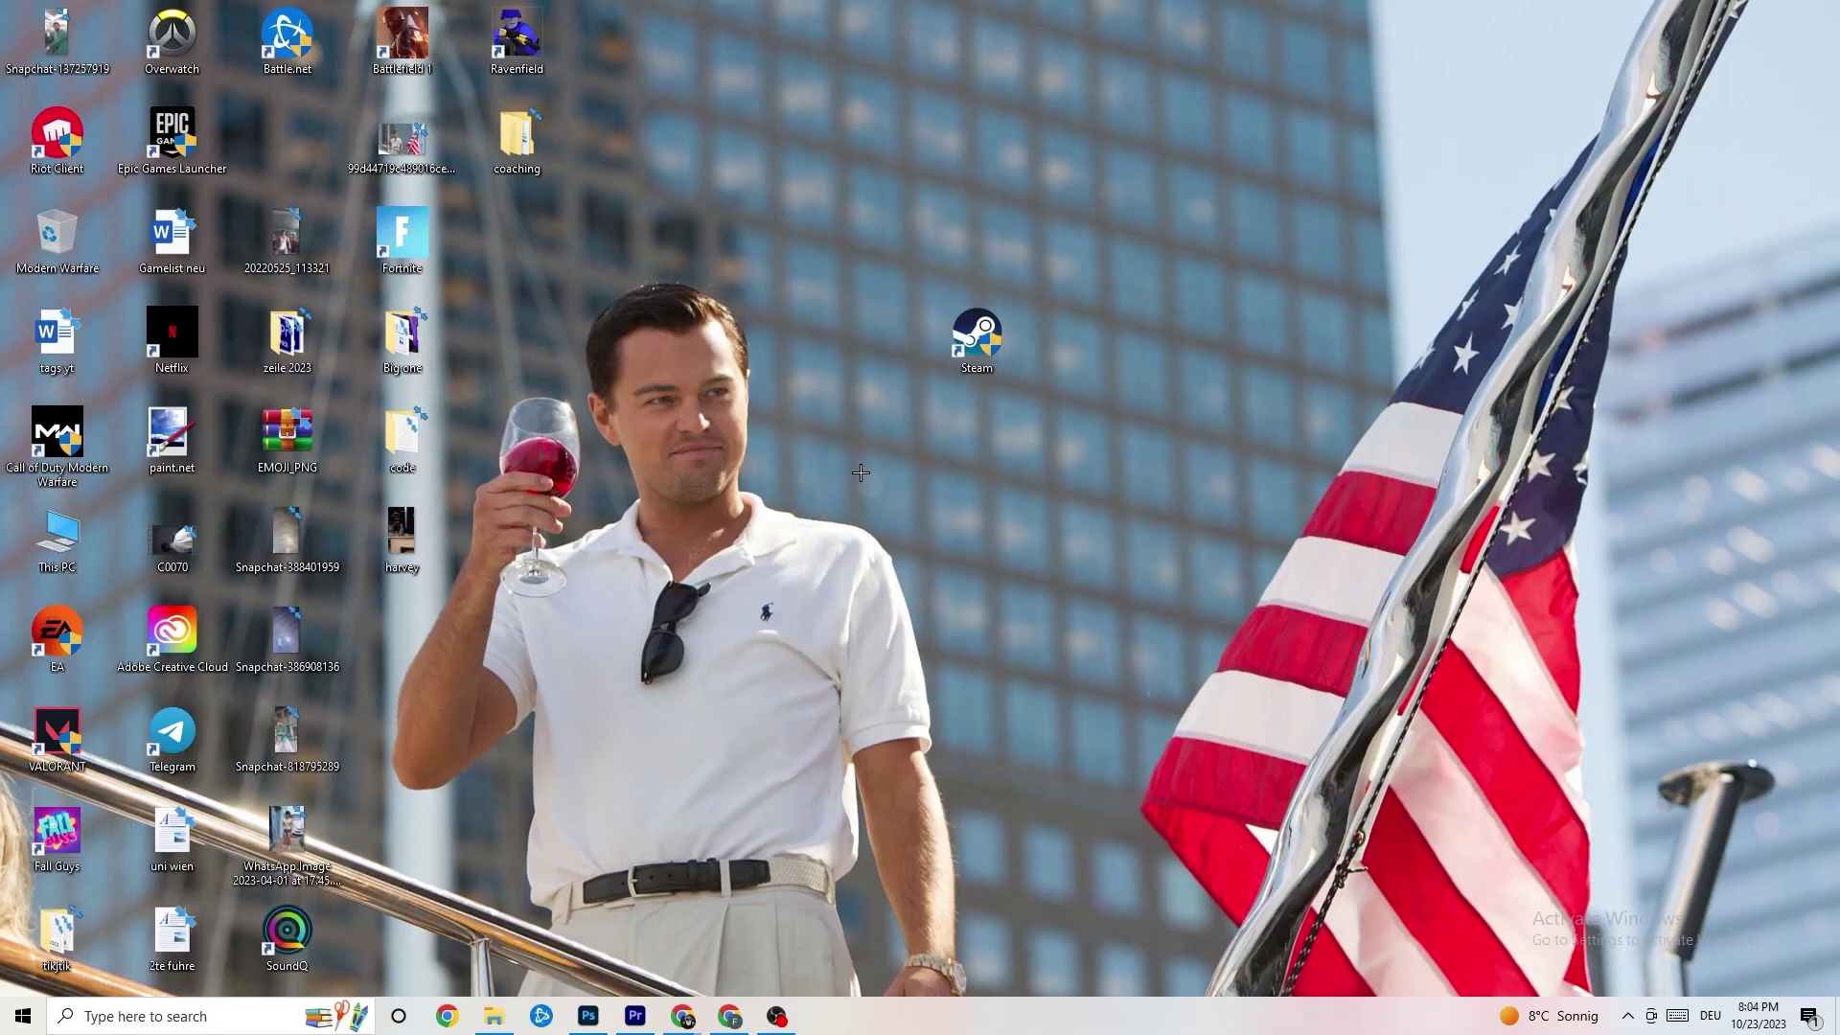
Step: Open the compatibility settings of the Steam desktop shortcut
{"action": "left_click_drag", "start_coordinate": [973, 364], "coordinate": [855, 414]}
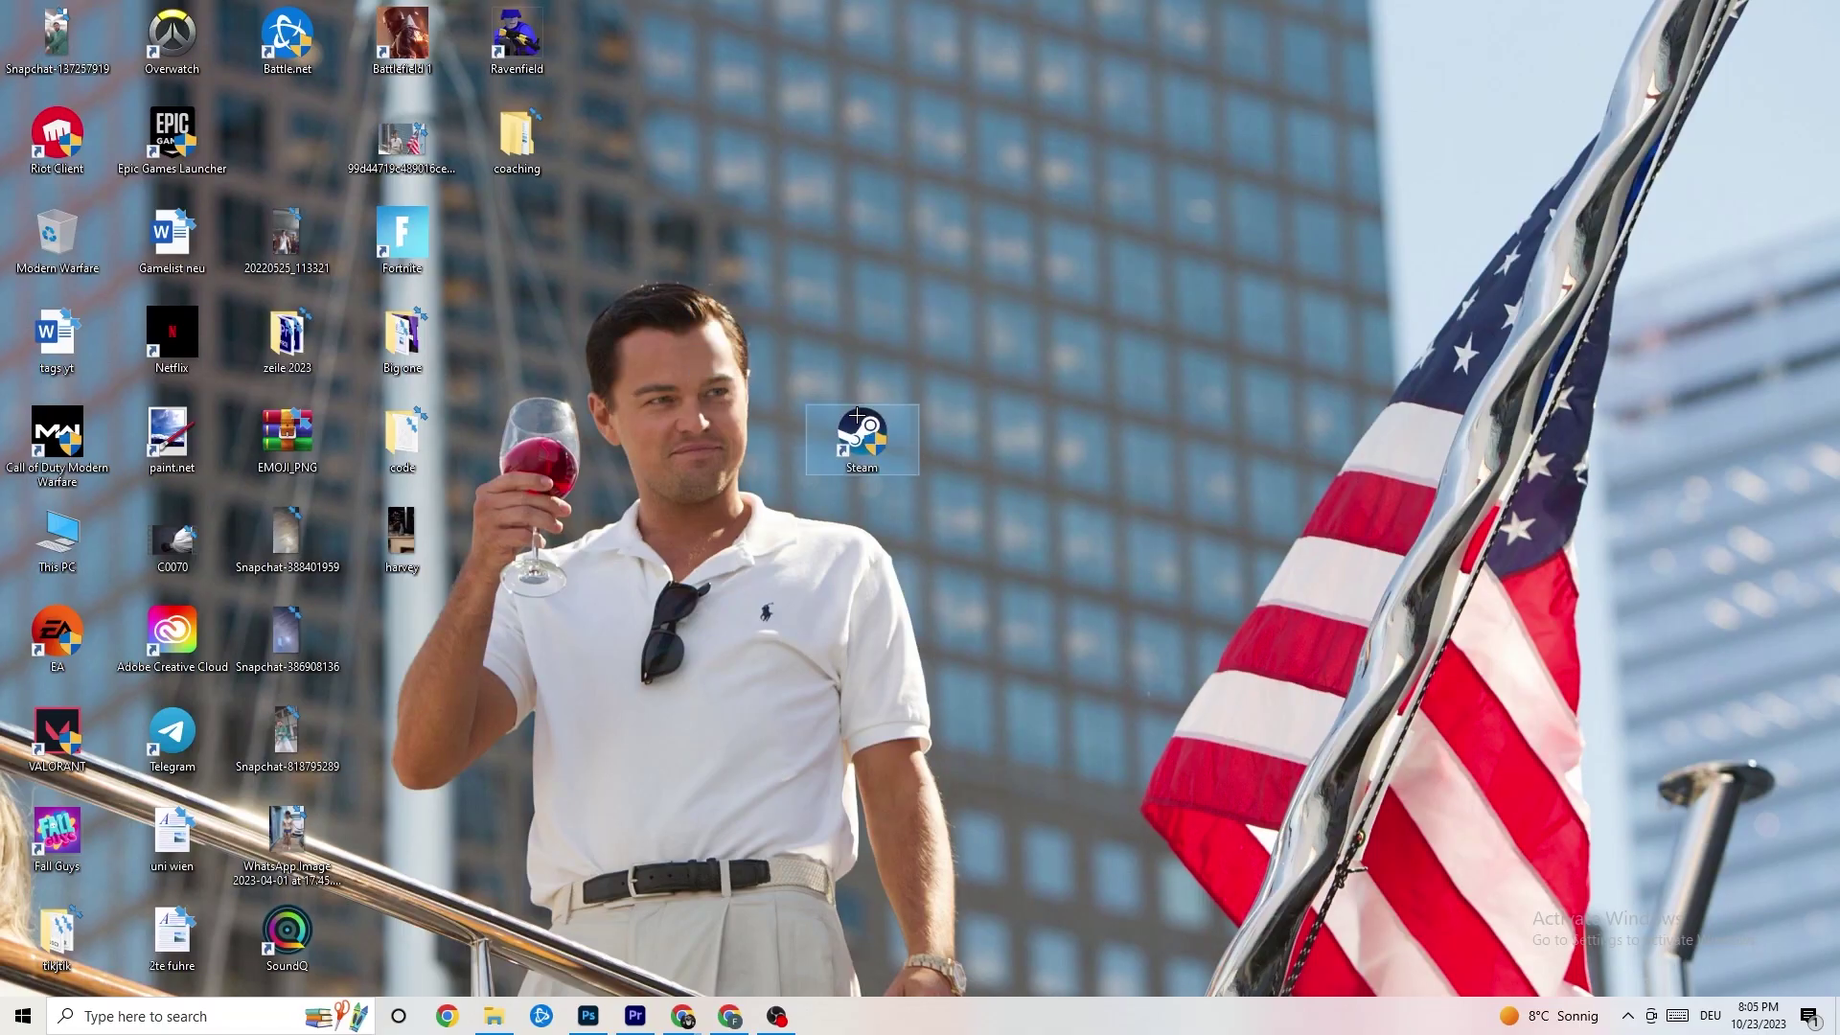
{"action": "right_click", "coordinate": [867, 442]}
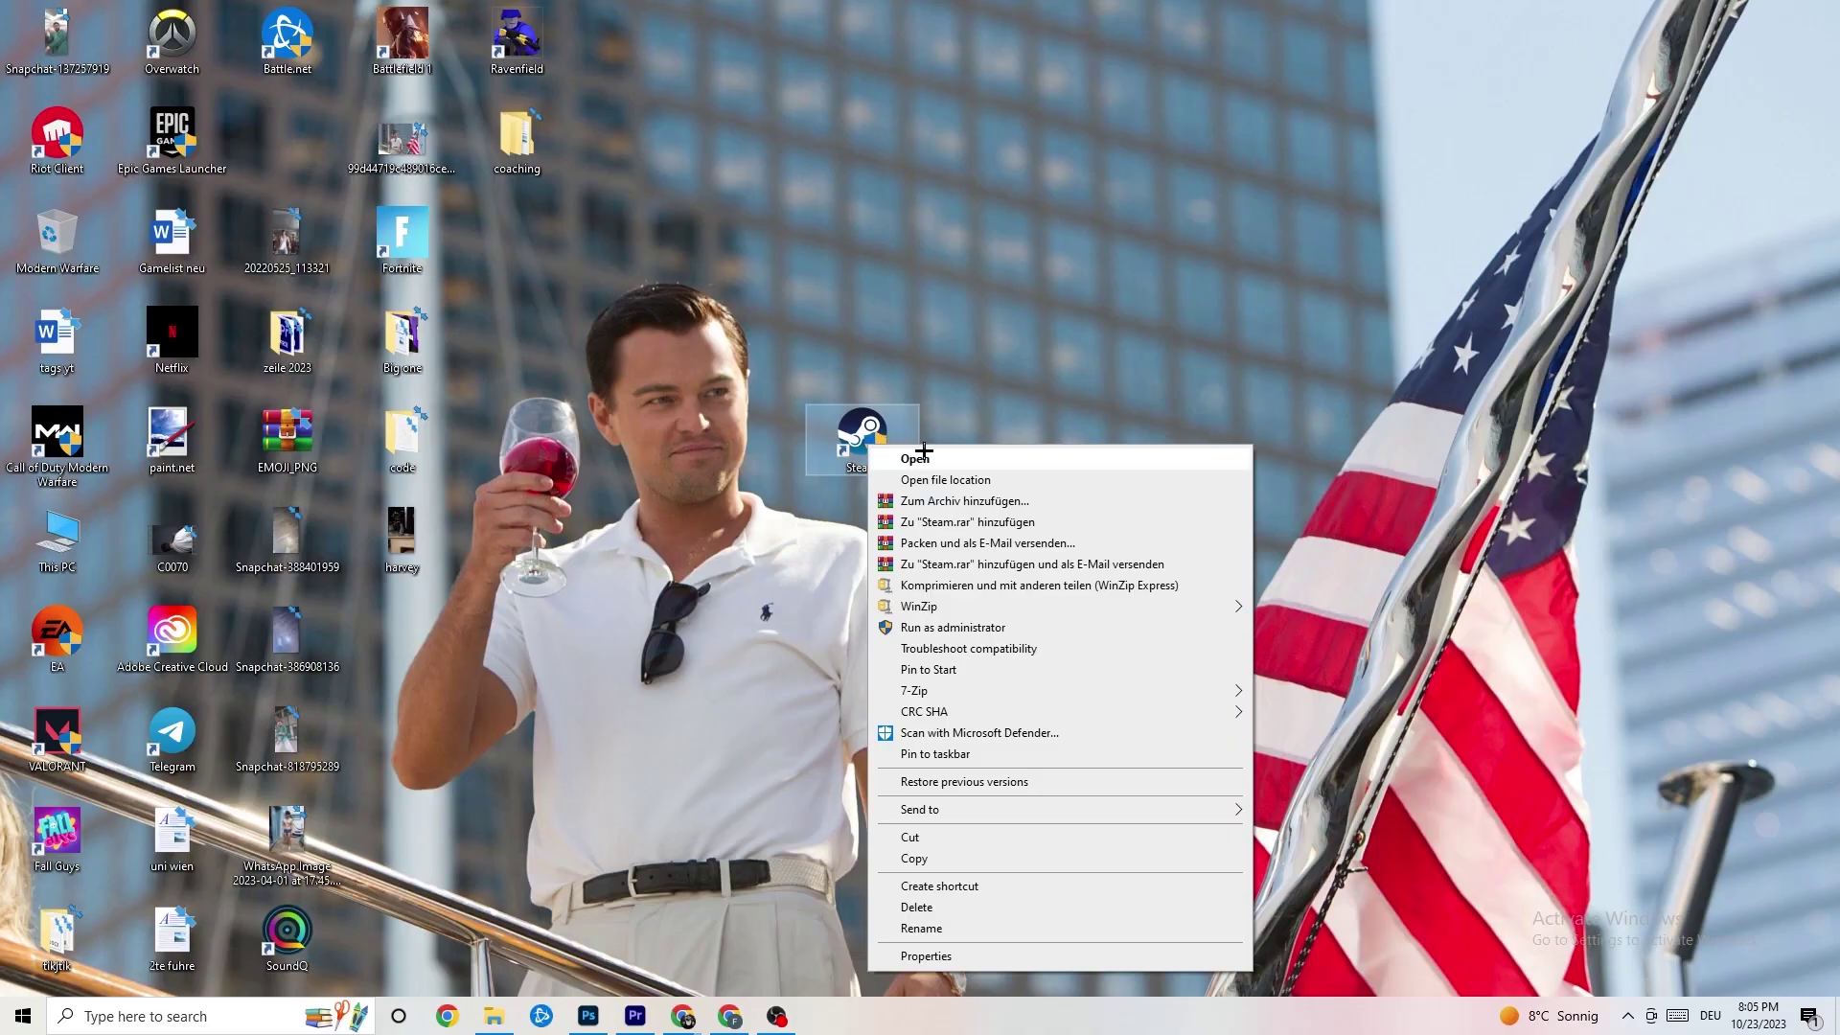
{"action": "left_click", "coordinate": [982, 956]}
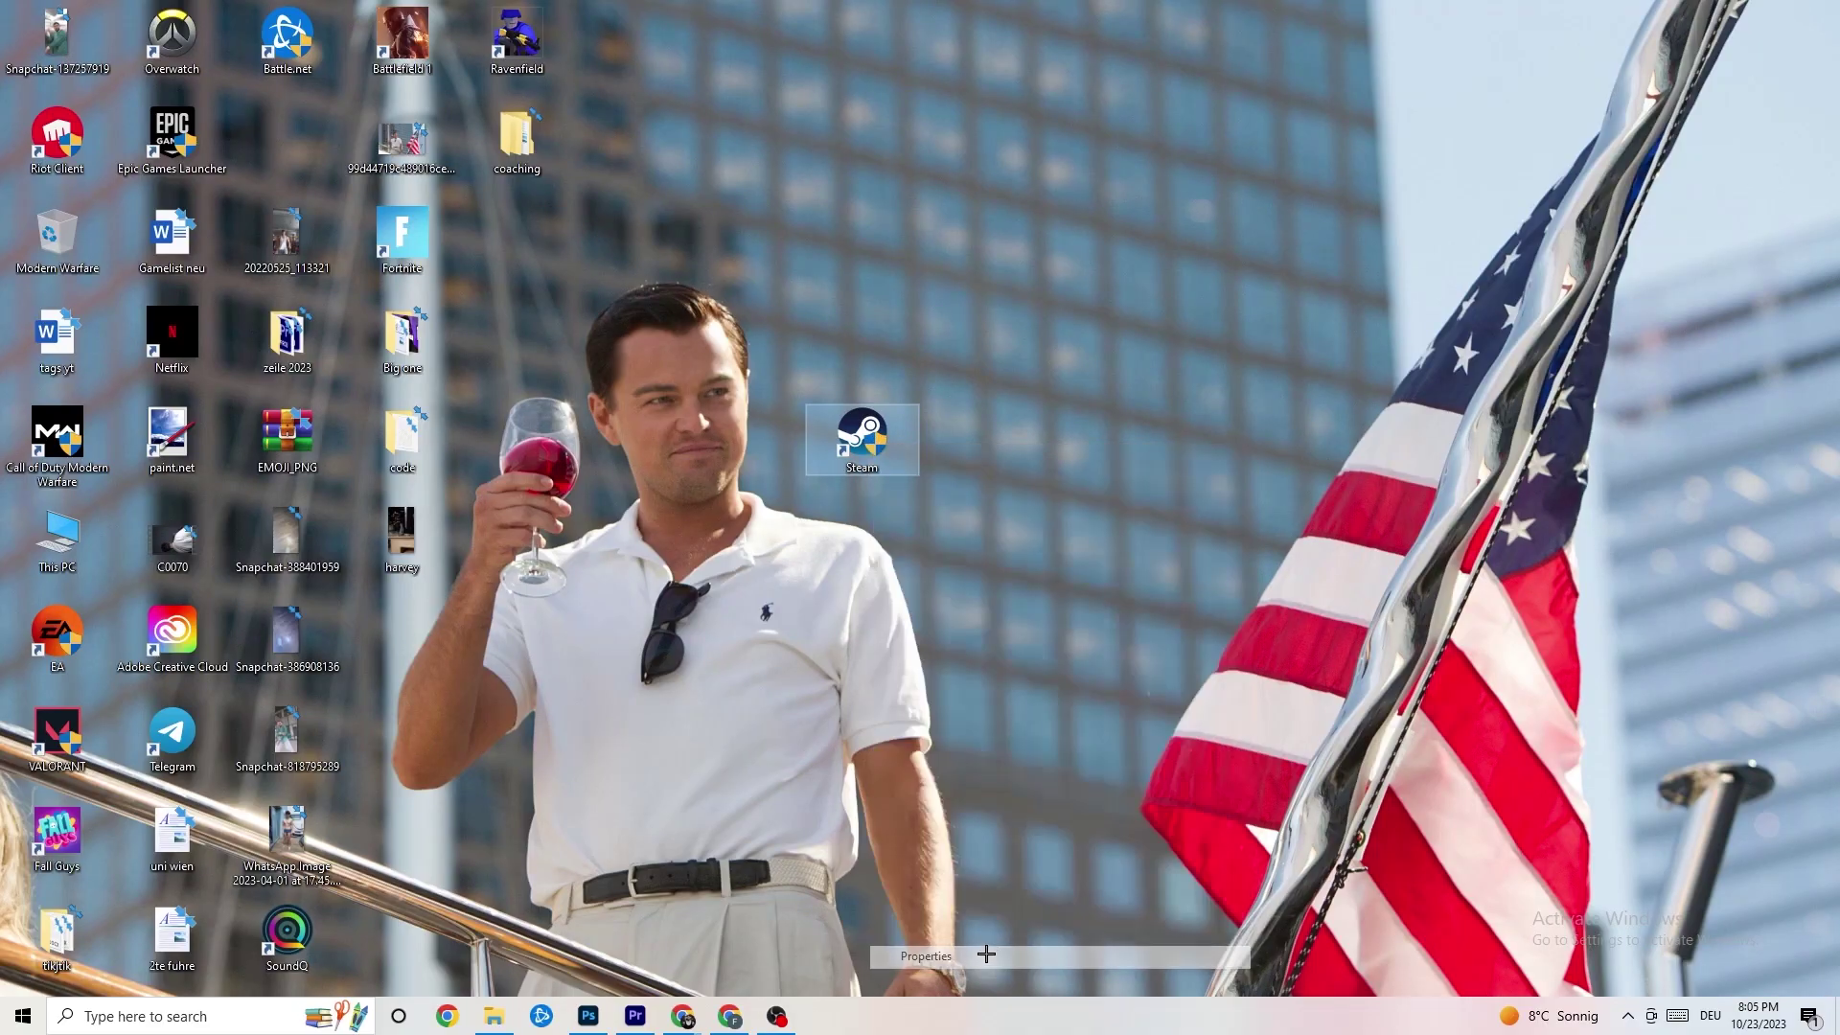
{"action": "left_click_drag", "start_coordinate": [1011, 456], "coordinate": [863, 257]}
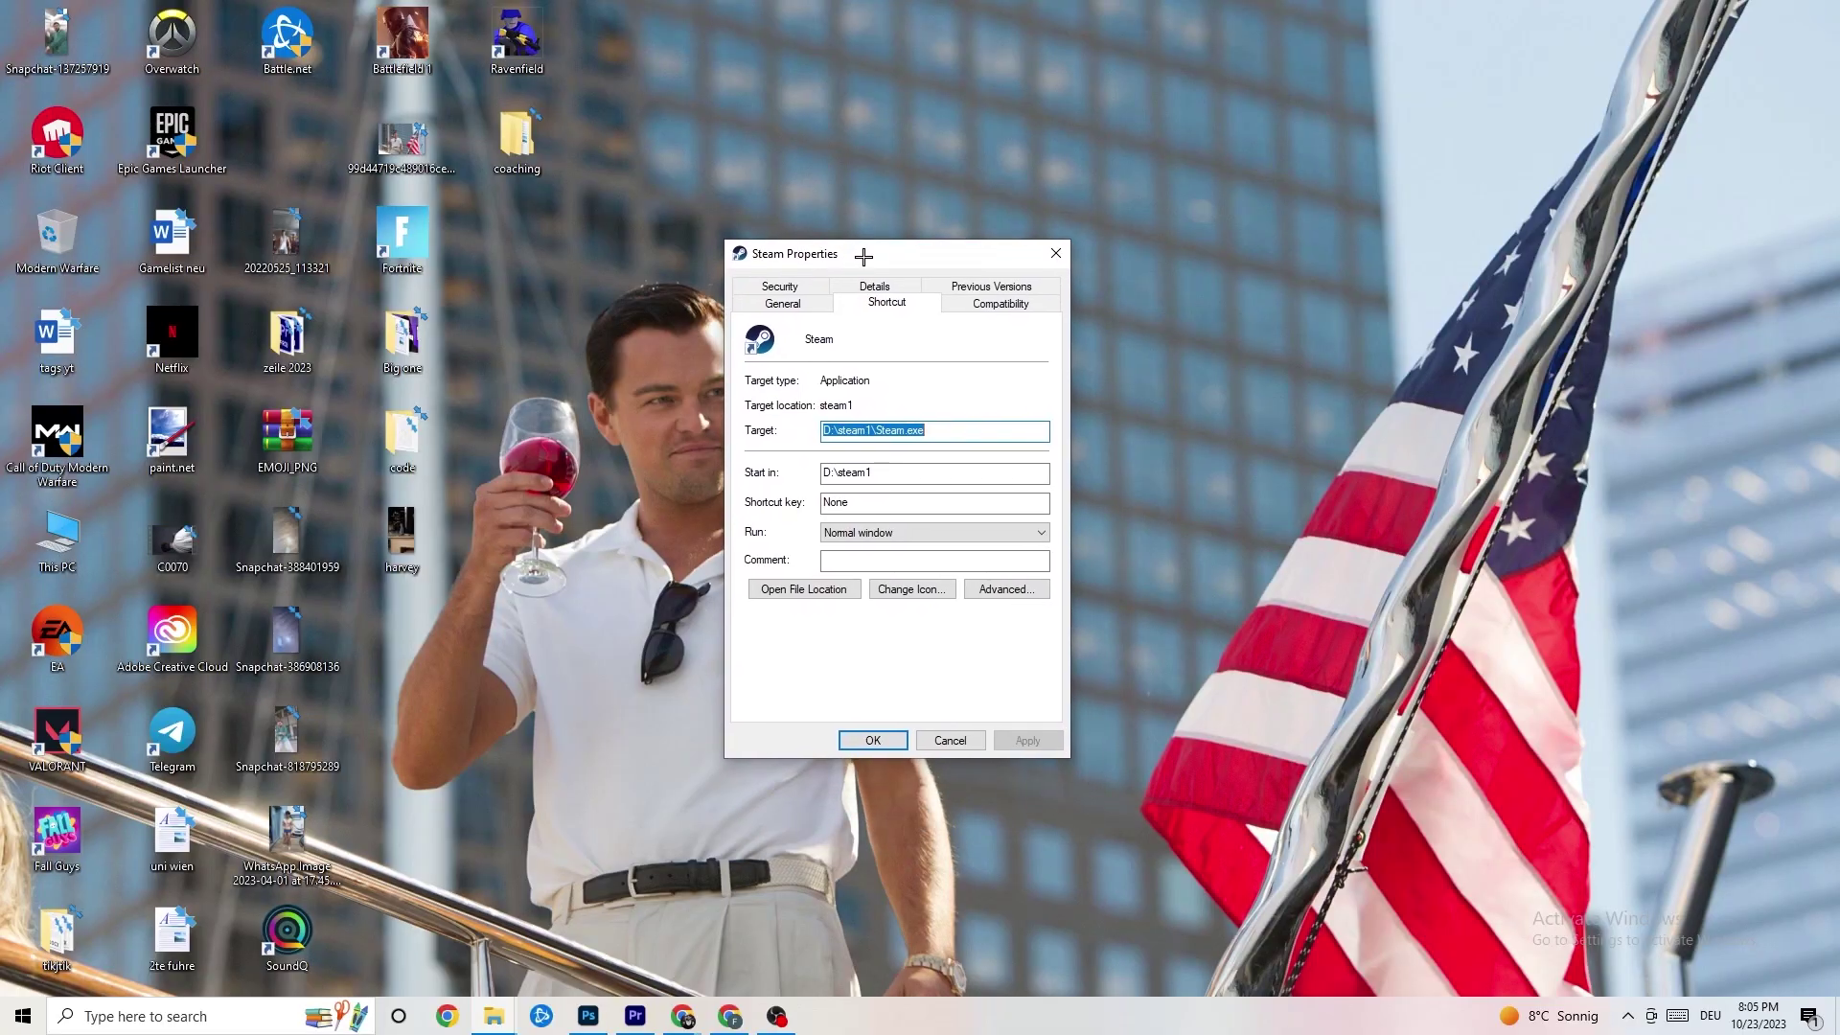
{"action": "left_click", "coordinate": [993, 305]}
{"action": "left_click_drag", "start_coordinate": [928, 256], "coordinate": [889, 133]}
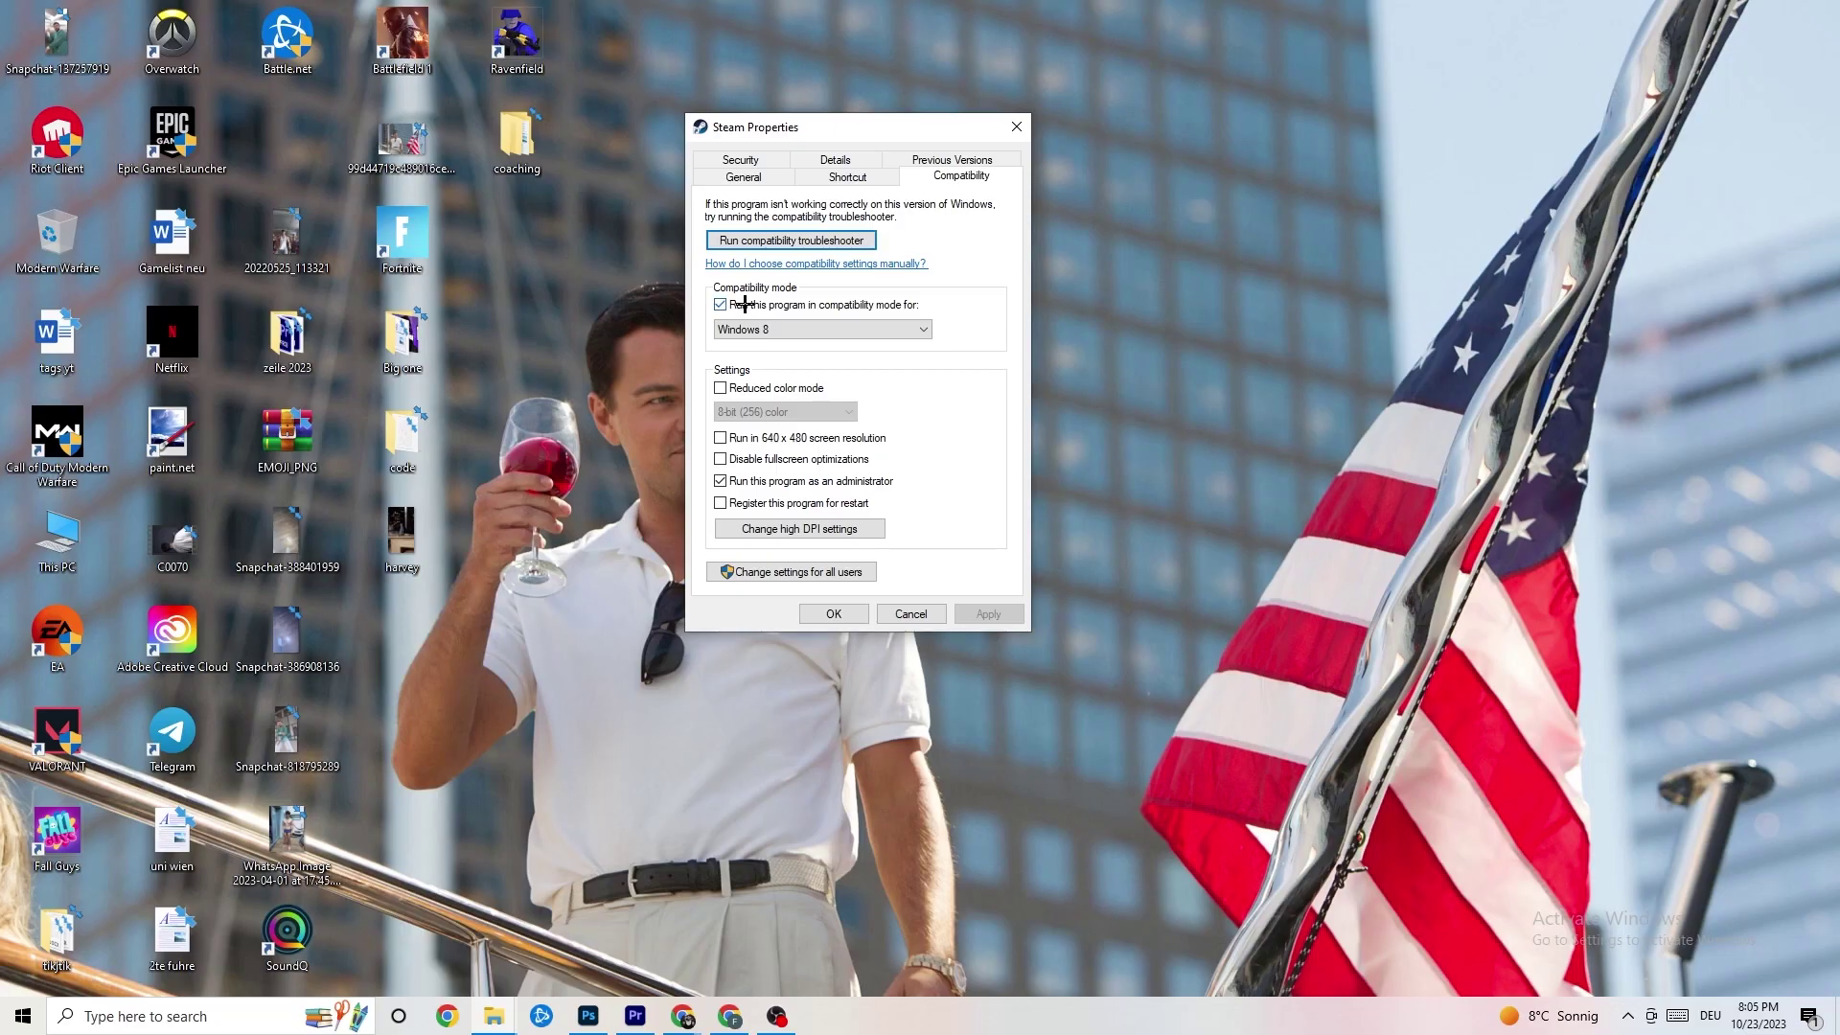
Step: Check the Windows versions offered for Steam's compatibility mode and close the properties with OK
{"action": "left_click", "coordinate": [916, 325]}
{"action": "left_click", "coordinate": [959, 311]}
{"action": "left_click", "coordinate": [834, 614]}
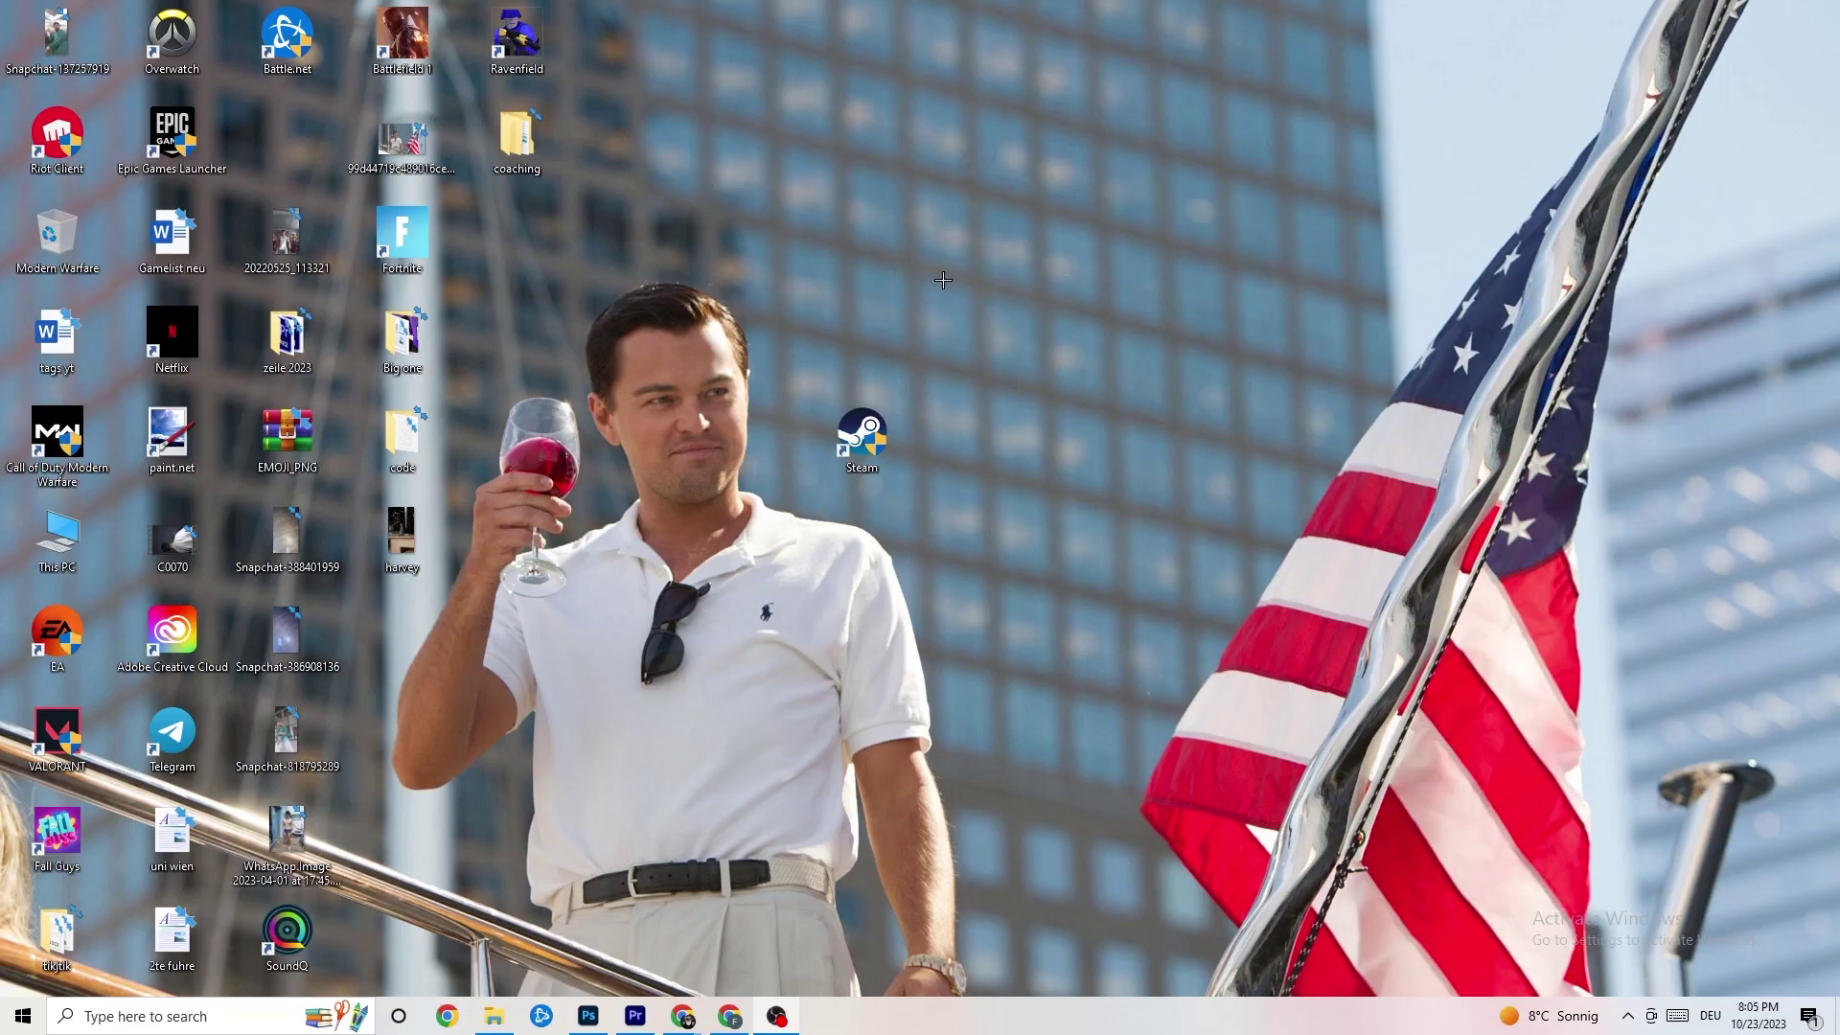
{"action": "left_click_drag", "start_coordinate": [886, 441], "coordinate": [867, 254]}
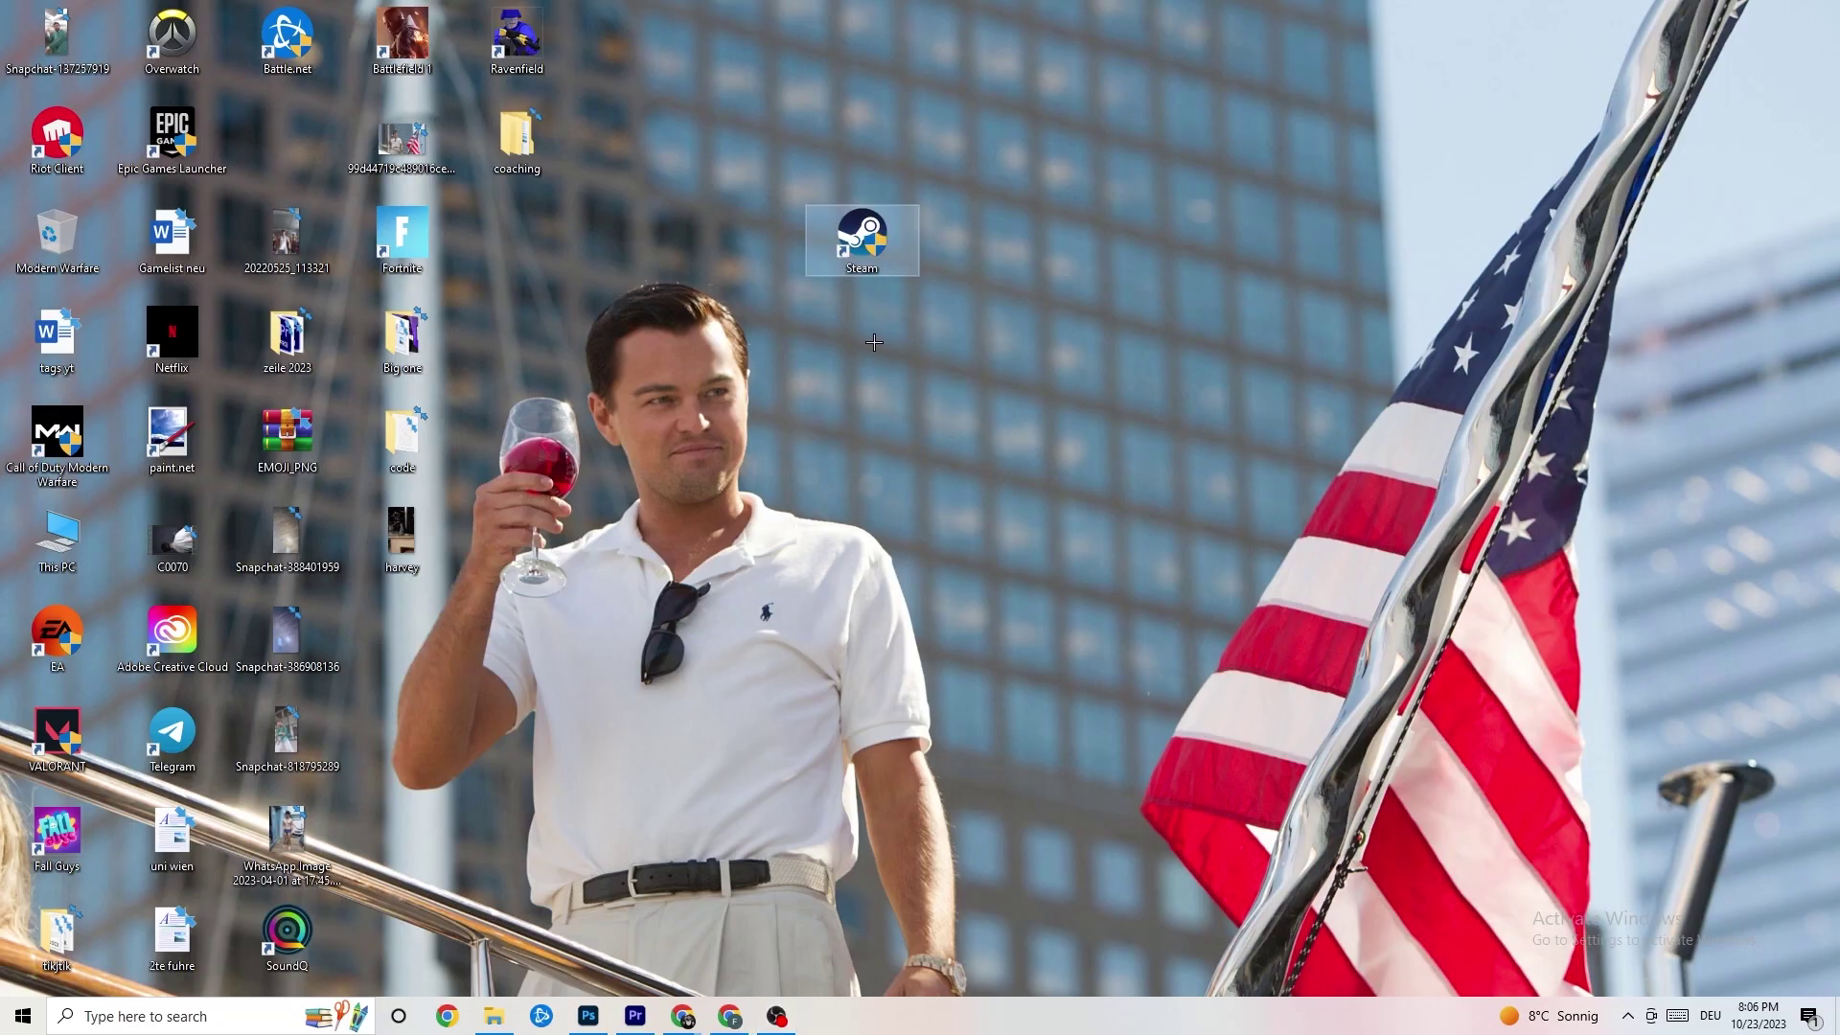
{"action": "left_click_drag", "start_coordinate": [866, 230], "coordinate": [747, 331]}
{"action": "left_click", "coordinate": [797, 261]}
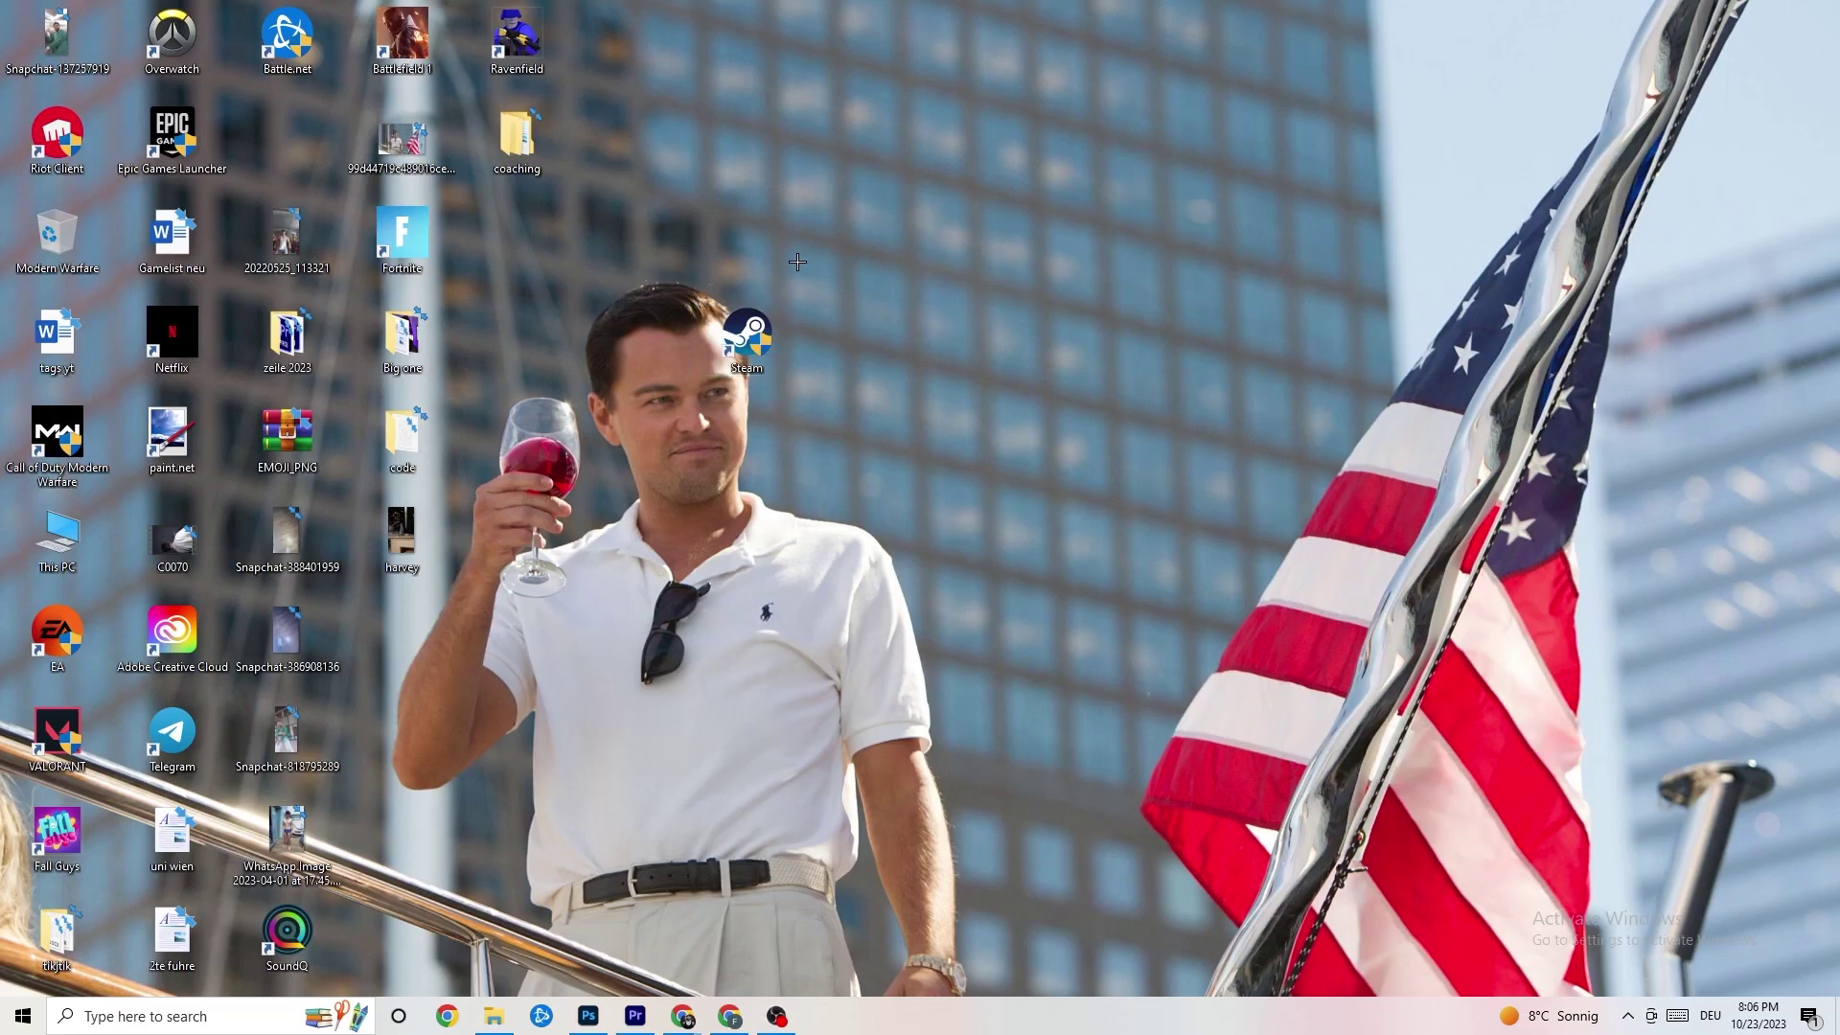
{"action": "left_click_drag", "start_coordinate": [723, 326], "coordinate": [835, 323]}
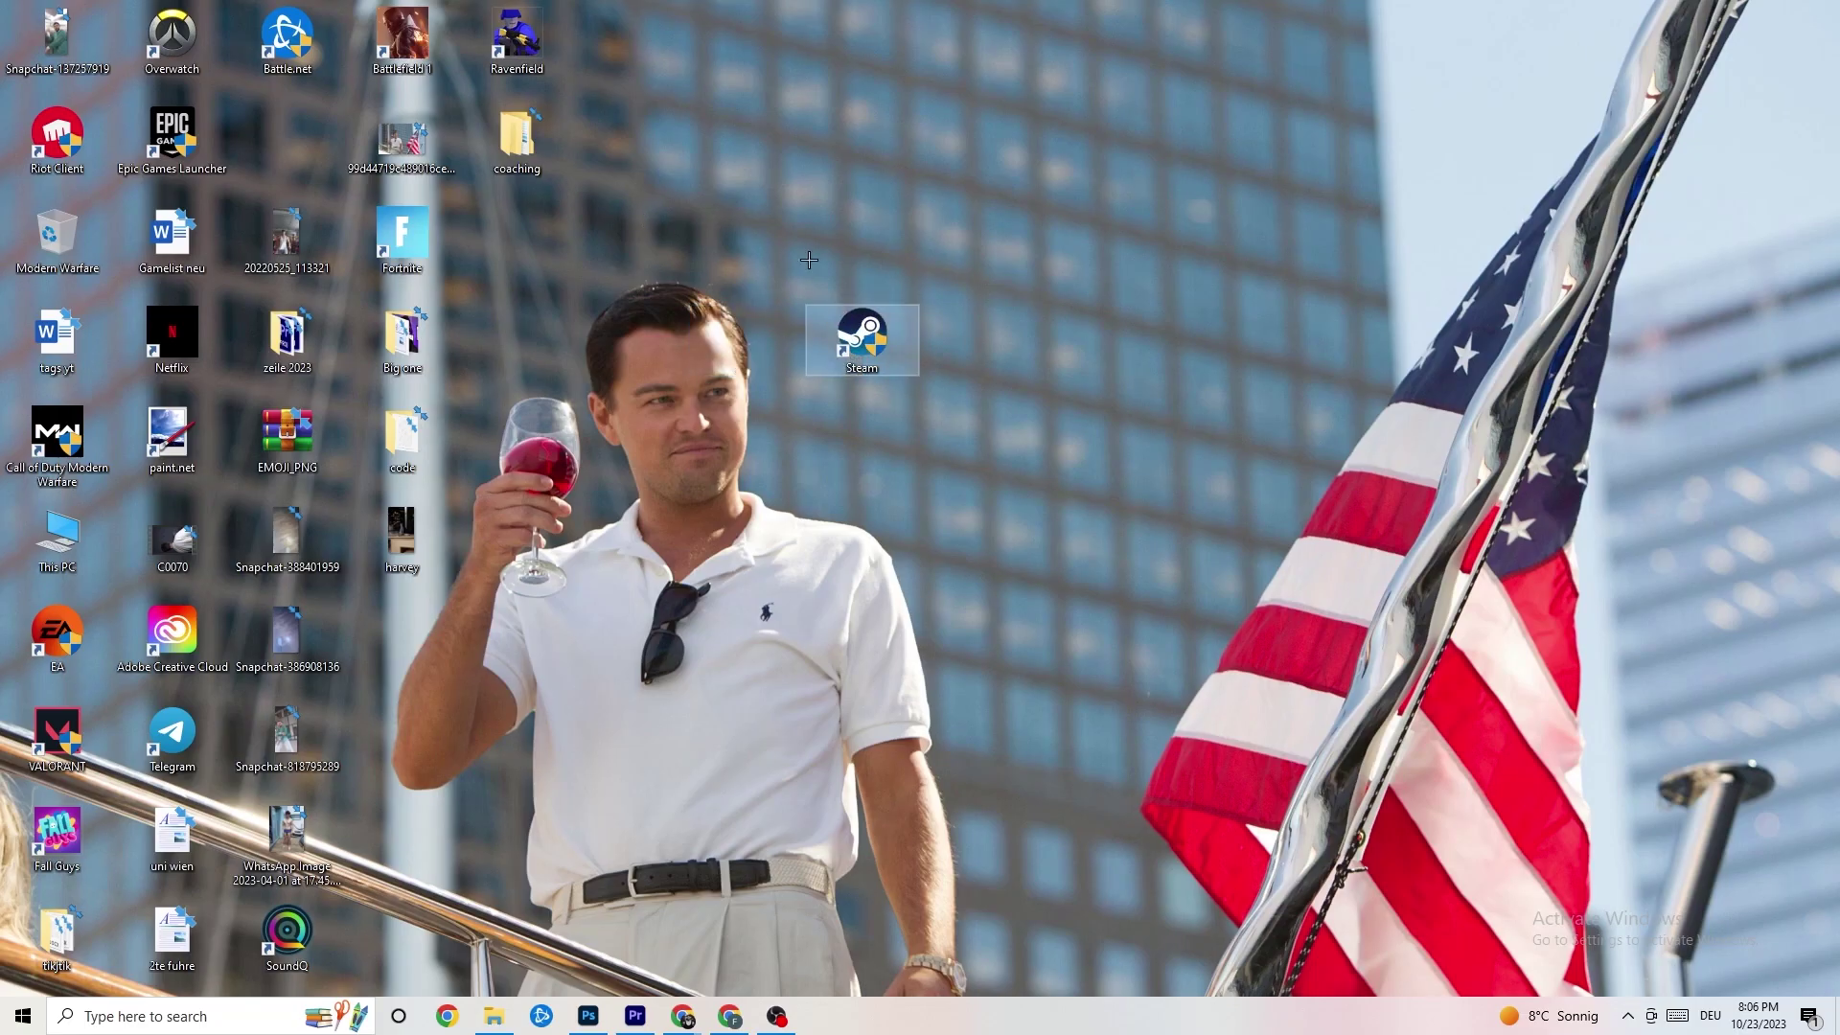
Step: Revisit the Steam shortcut's compatibility settings, close them, and place the shortcut below the Battle.net icon on the desktop
{"action": "right_click", "coordinate": [856, 362]}
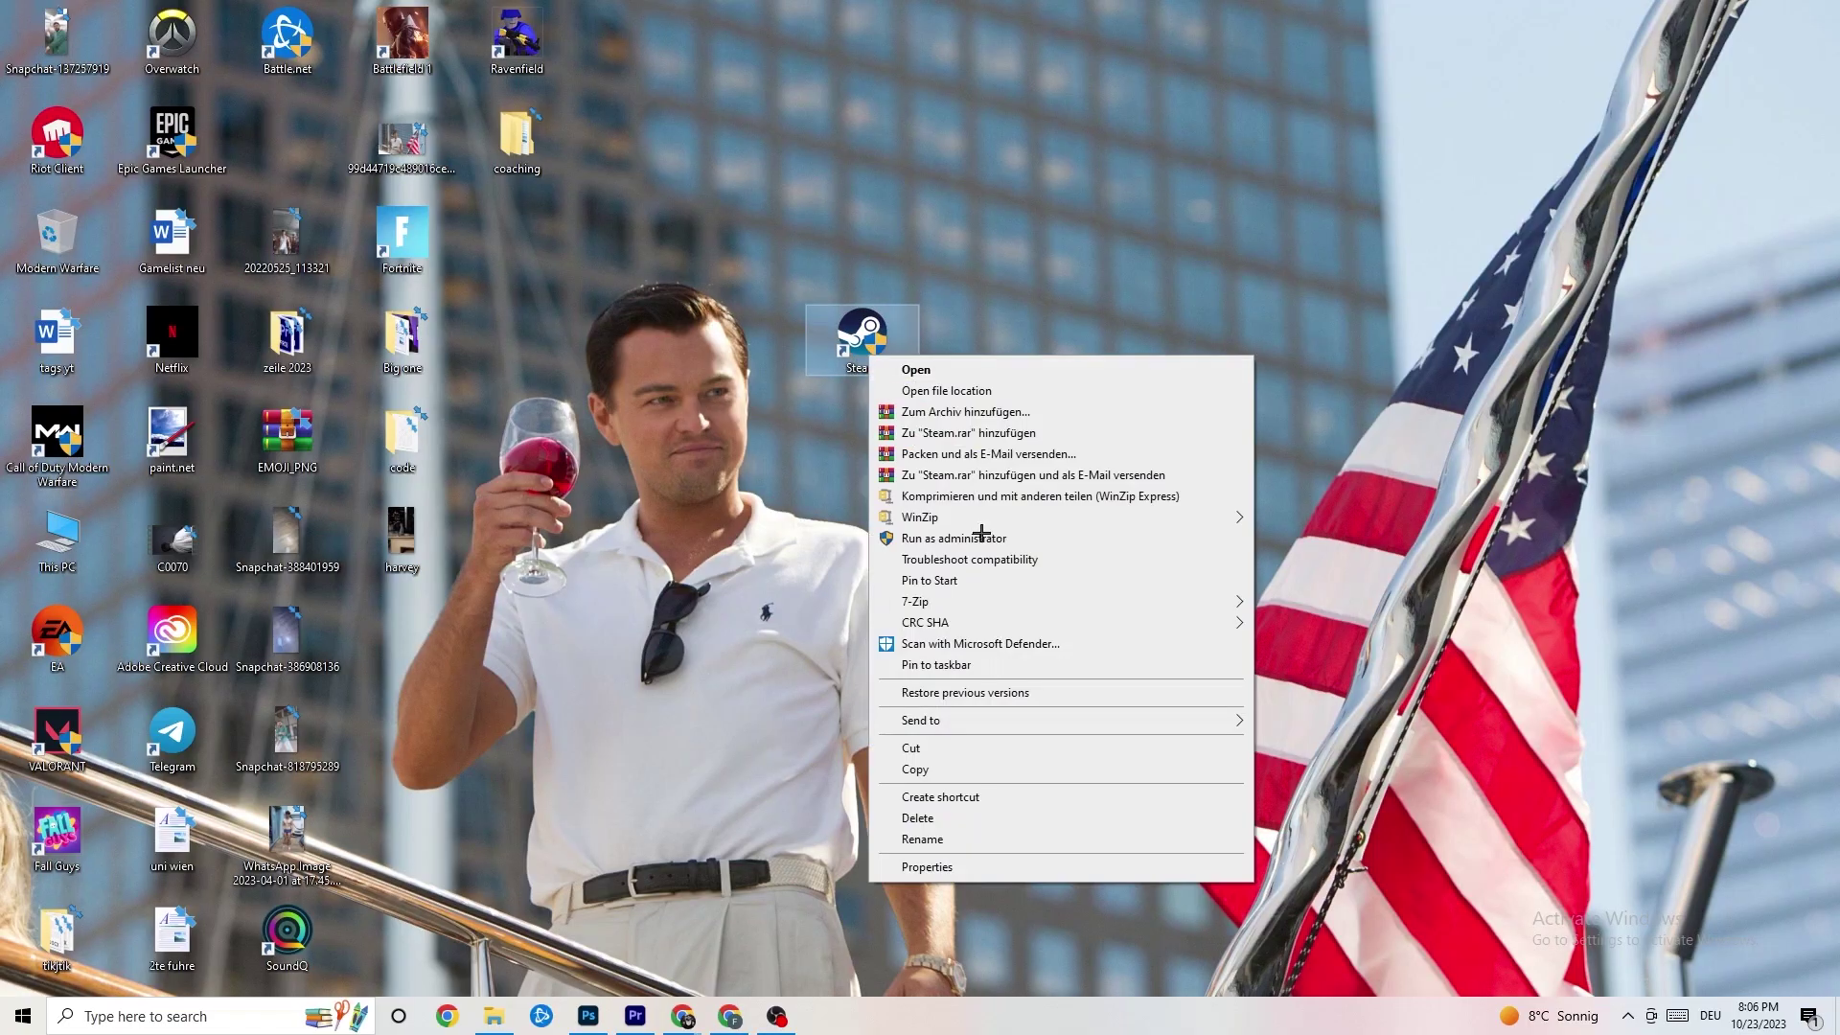
{"action": "left_click", "coordinate": [957, 860]}
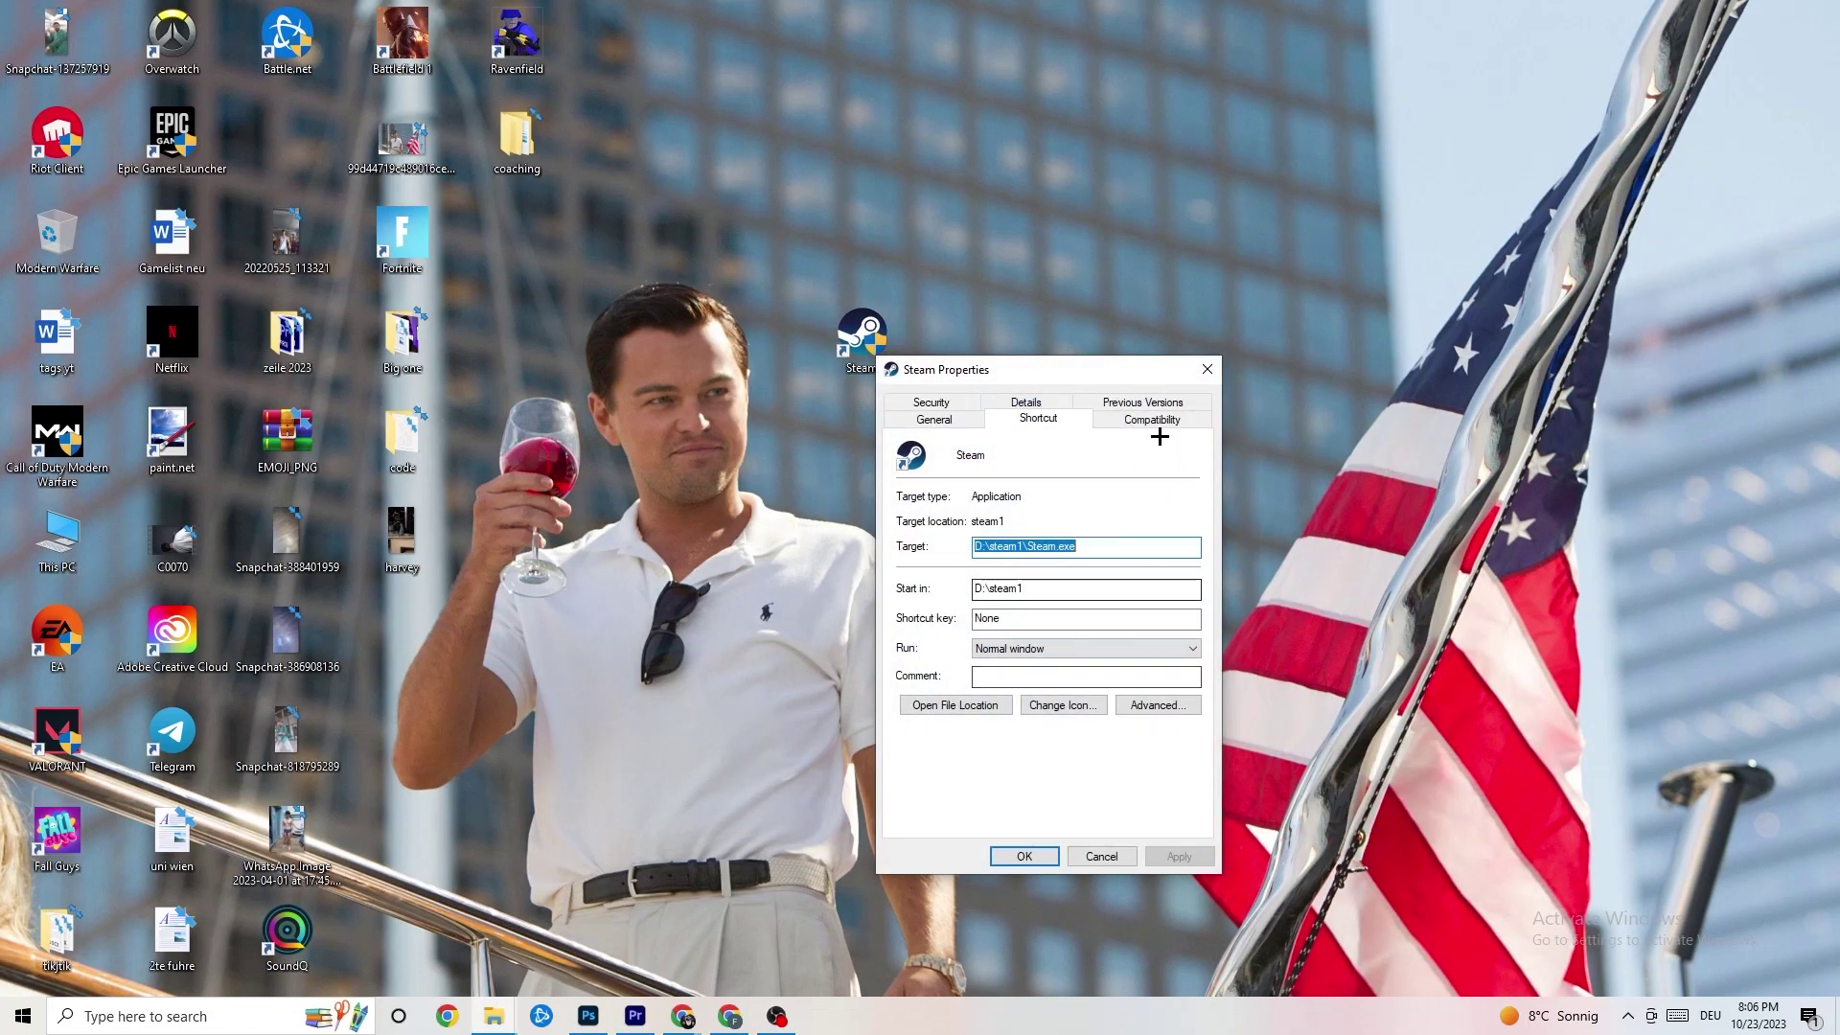
{"action": "left_click", "coordinate": [1152, 418]}
{"action": "left_click", "coordinate": [1206, 369]}
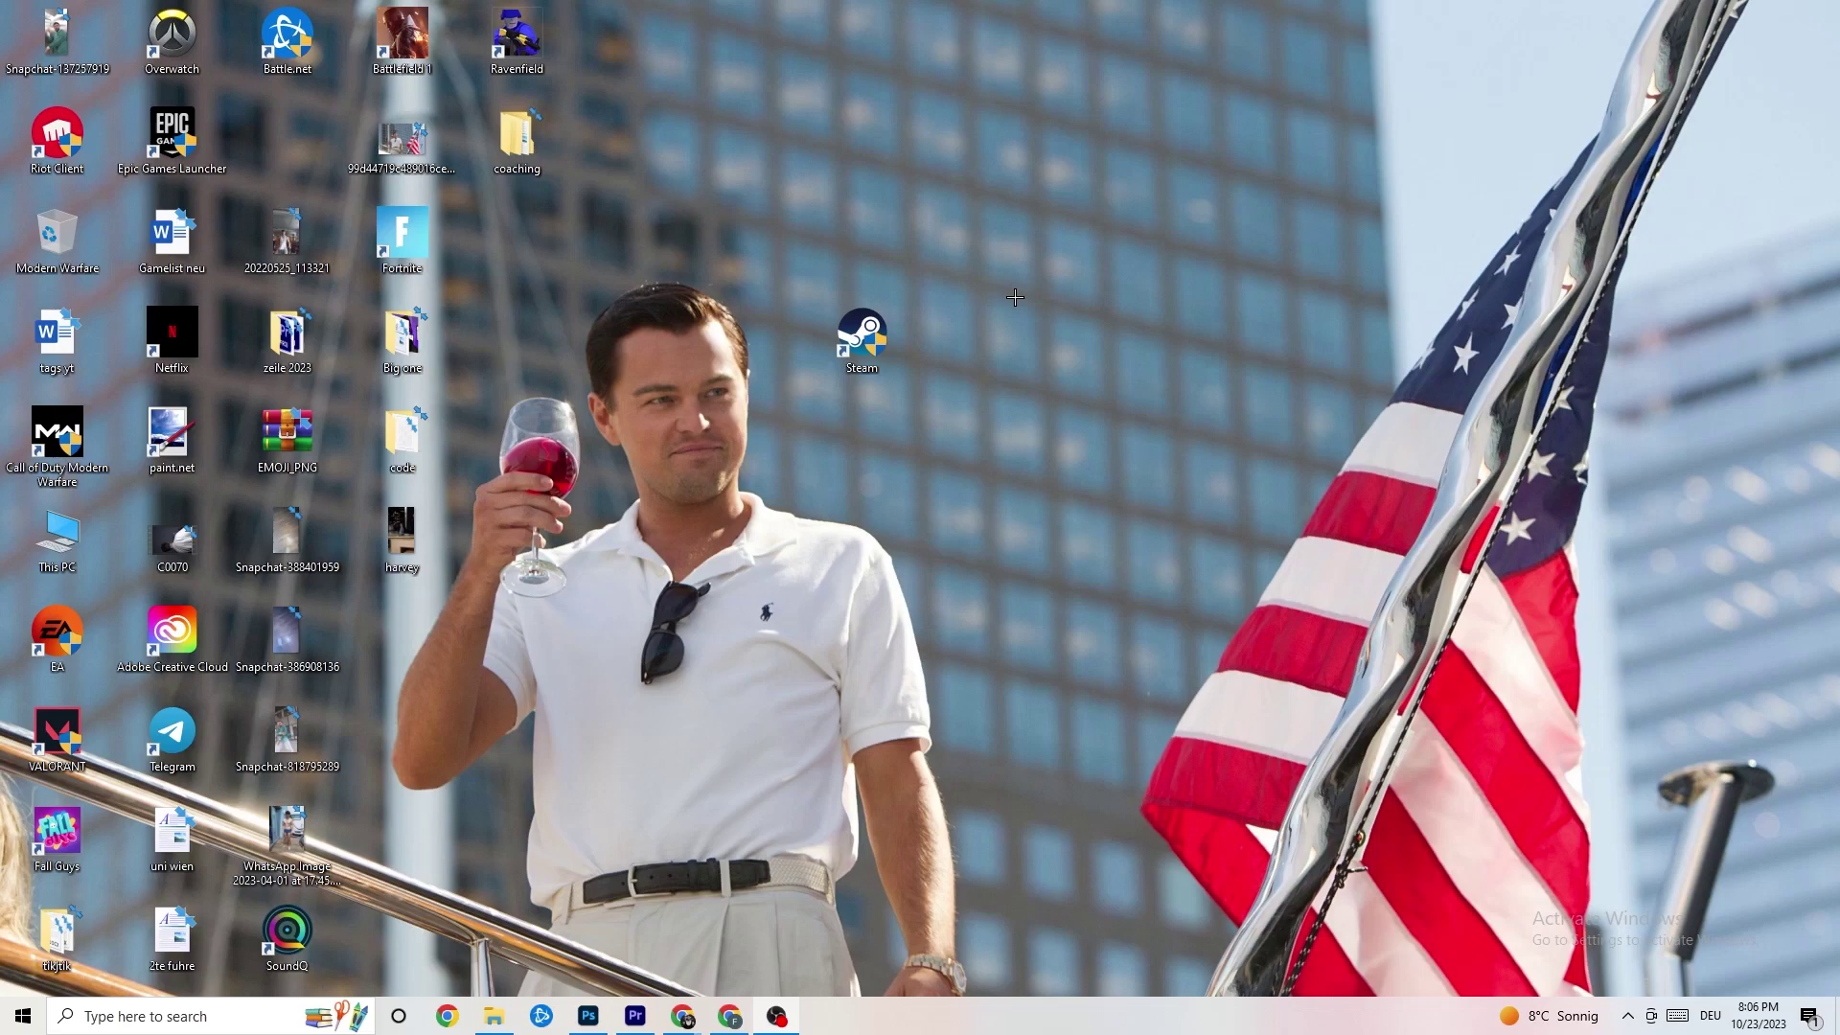
{"action": "left_click_drag", "start_coordinate": [860, 336], "coordinate": [287, 139]}
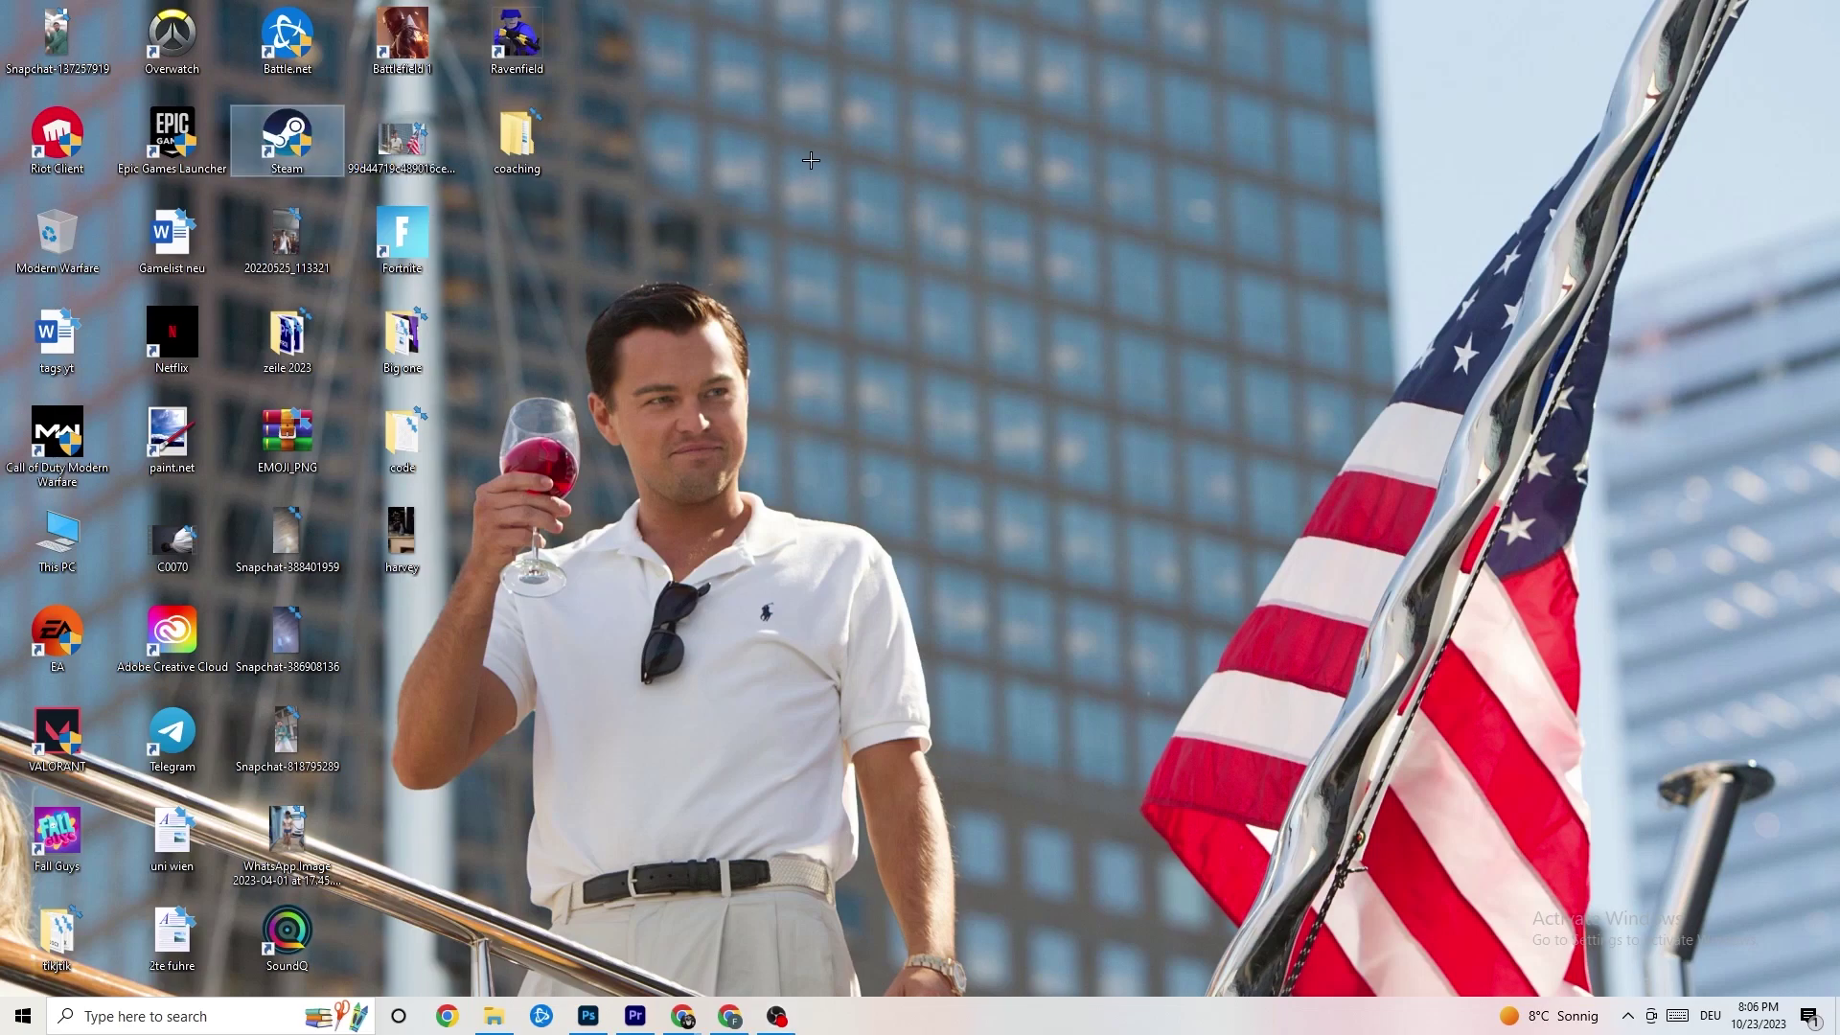
{"action": "left_click", "coordinate": [893, 187]}
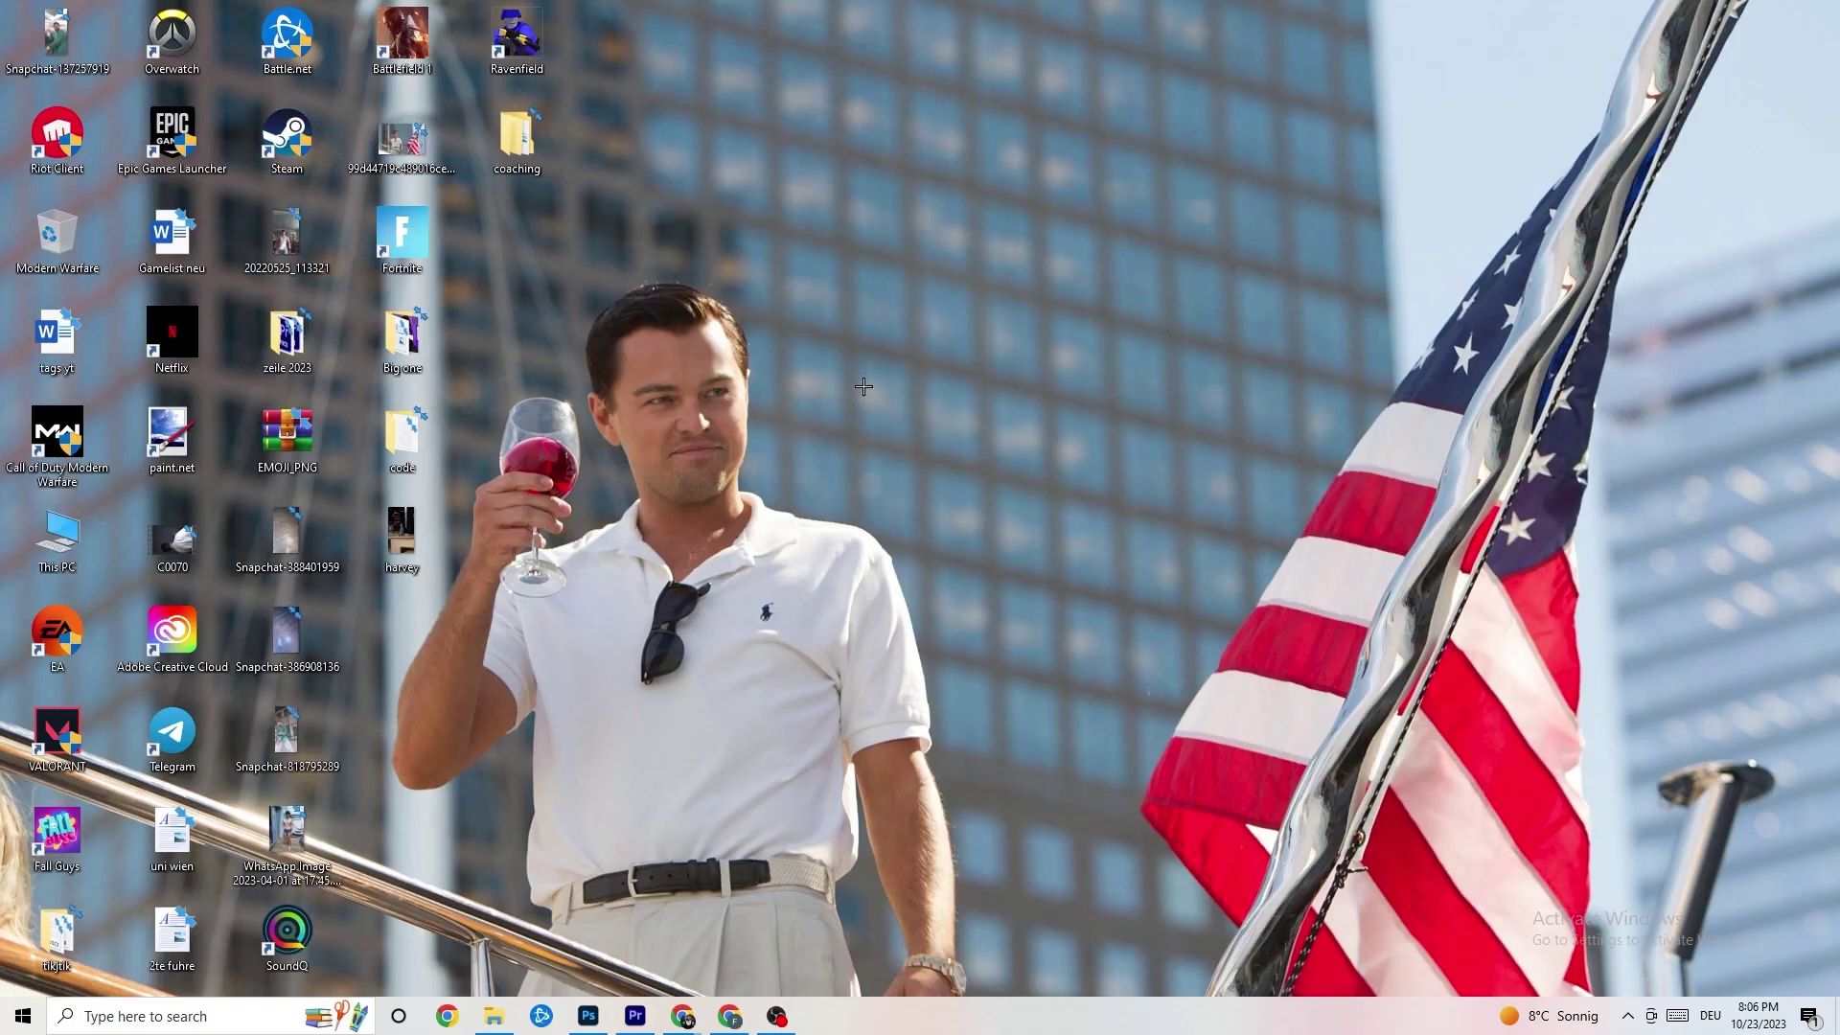
Step: Open Task Manager and maximize its window
{"action": "right_click", "coordinate": [849, 1023]}
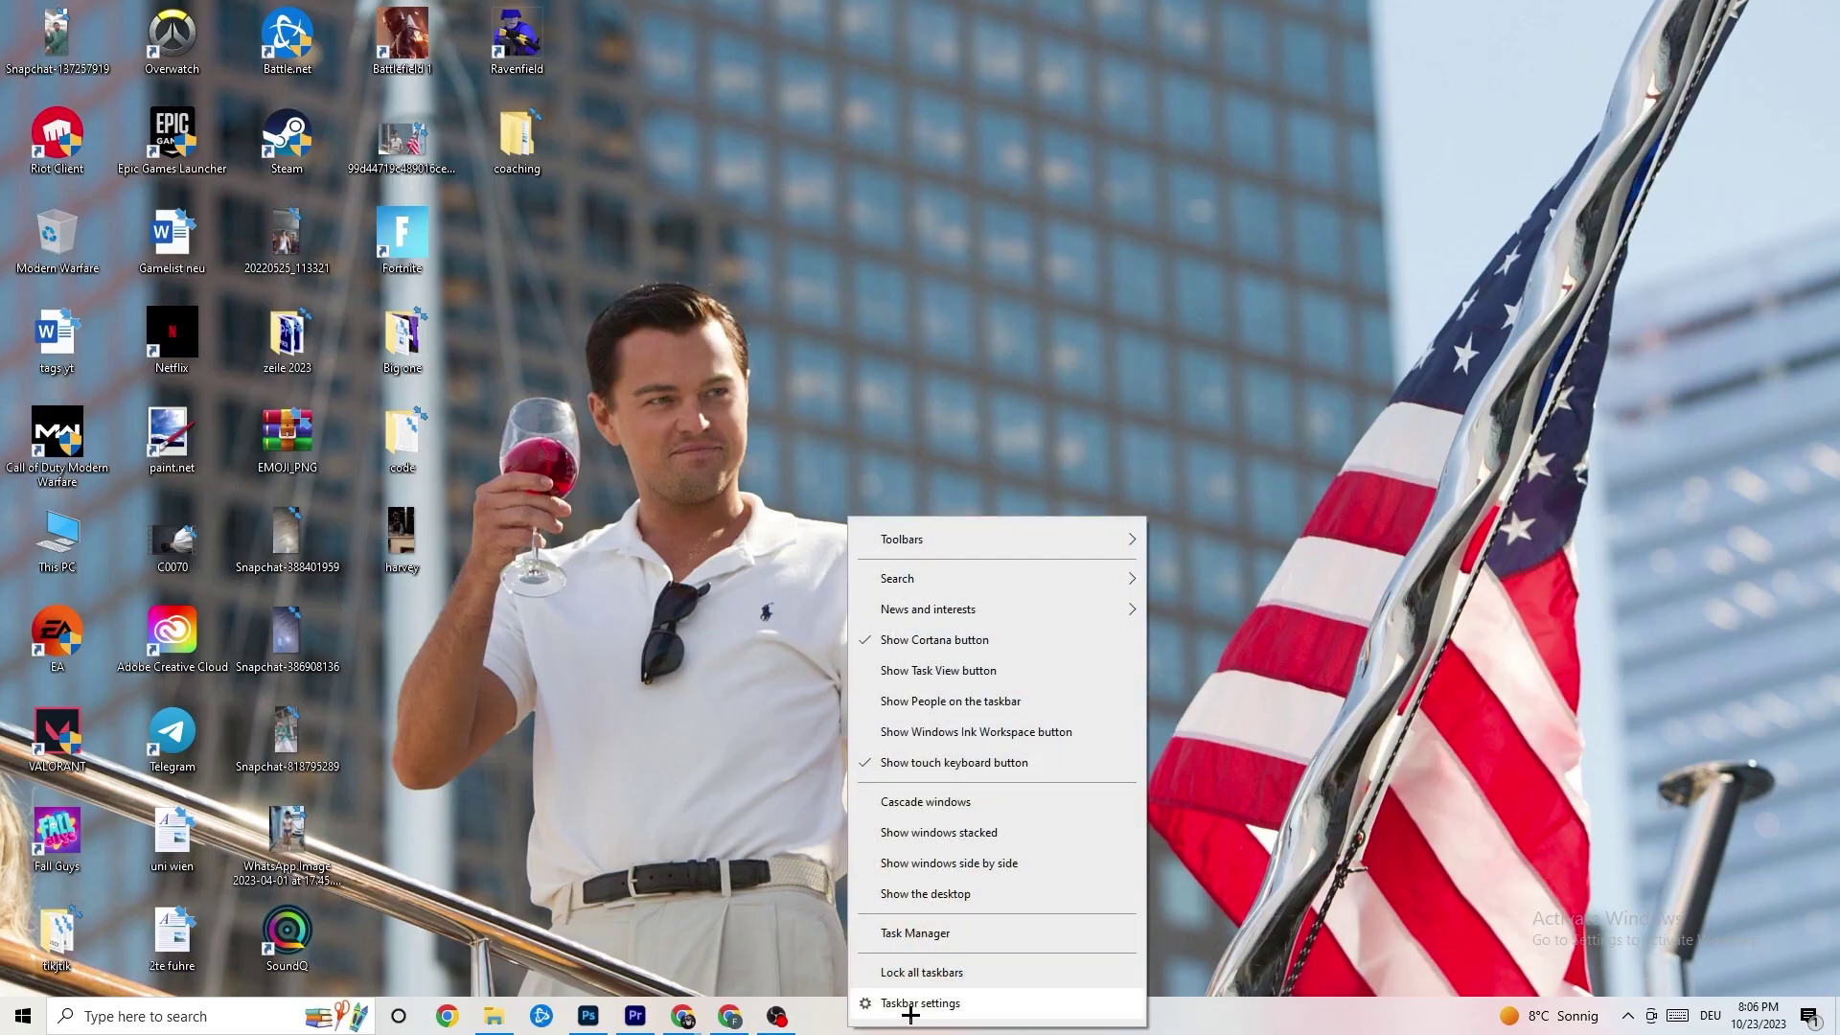
{"action": "left_click", "coordinate": [939, 939]}
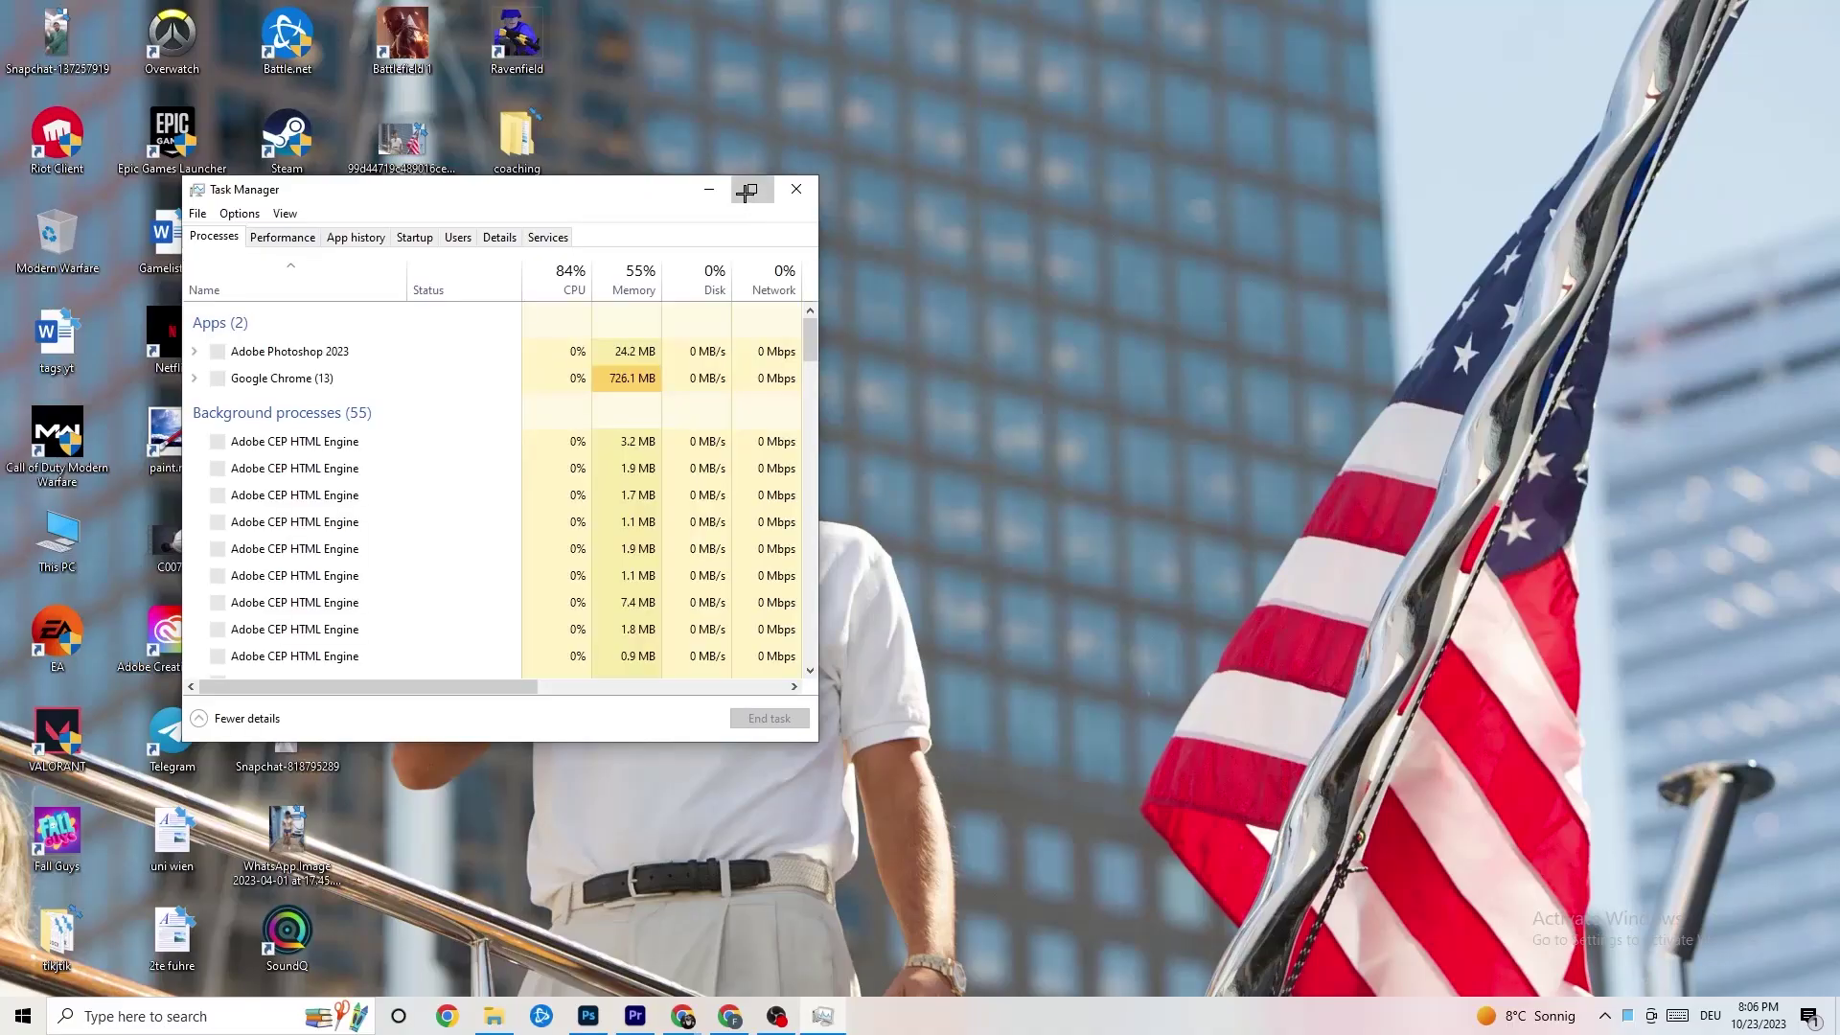
{"action": "left_click", "coordinate": [750, 191]}
{"action": "left_click_drag", "start_coordinate": [805, 12], "coordinate": [793, 74]}
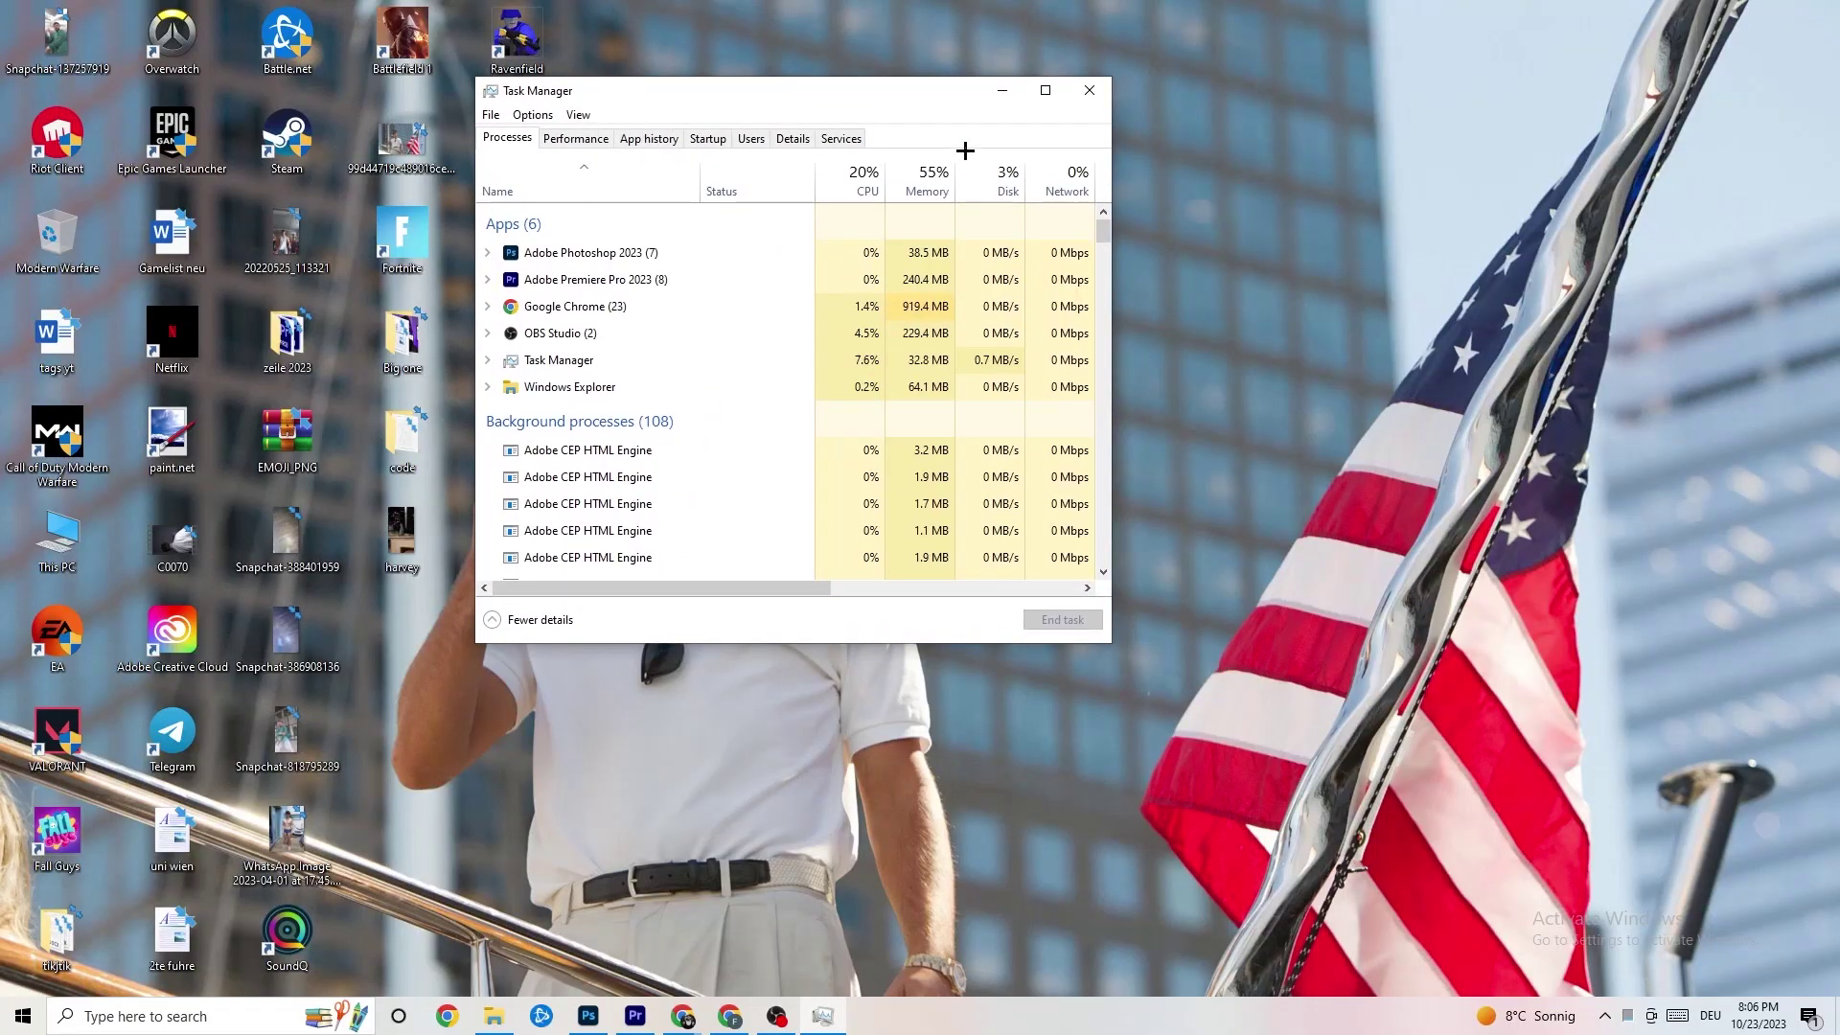
{"action": "left_click", "coordinate": [1047, 93]}
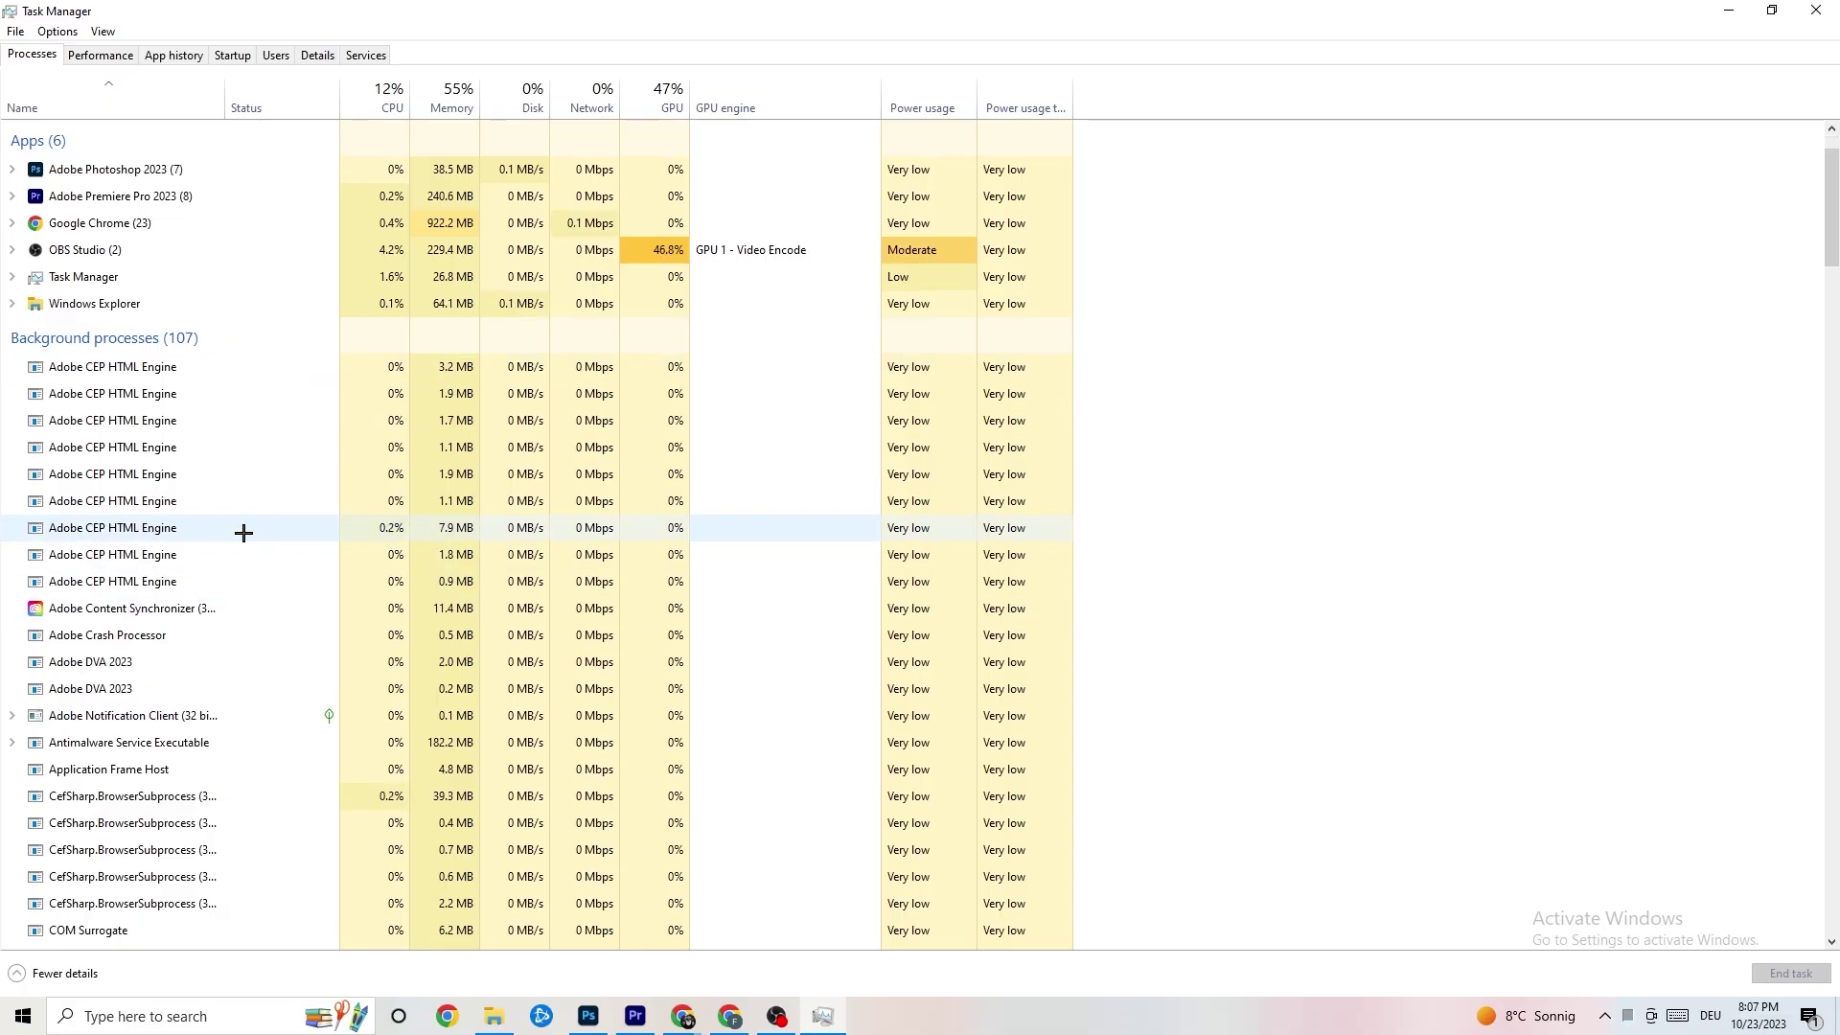
Step: Look through the running processes and end the Adobe Photoshop 2023 task
{"action": "scroll", "coordinate": [242, 530], "scroll_direction": "down", "scroll_amount": 12}
{"action": "scroll", "coordinate": [487, 473], "scroll_direction": "down", "scroll_amount": 4}
{"action": "scroll", "coordinate": [505, 472], "scroll_direction": "up", "scroll_amount": 17}
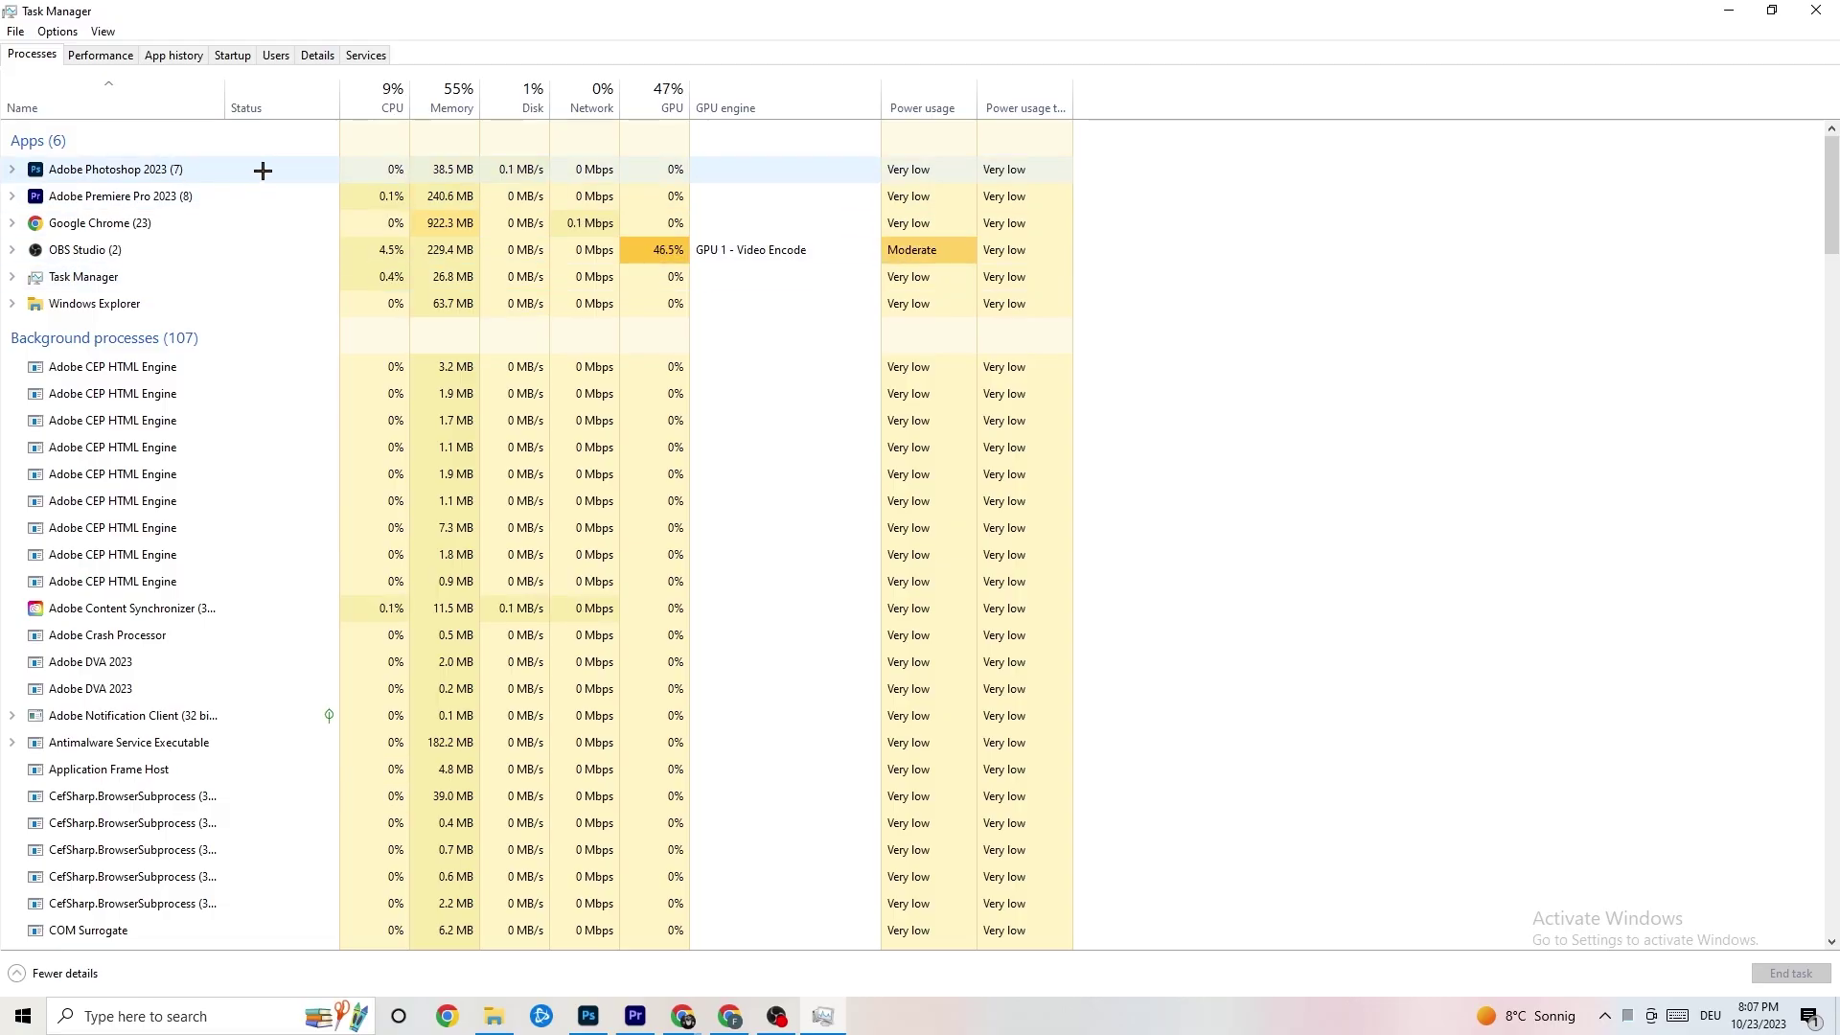
{"action": "right_click", "coordinate": [477, 170]}
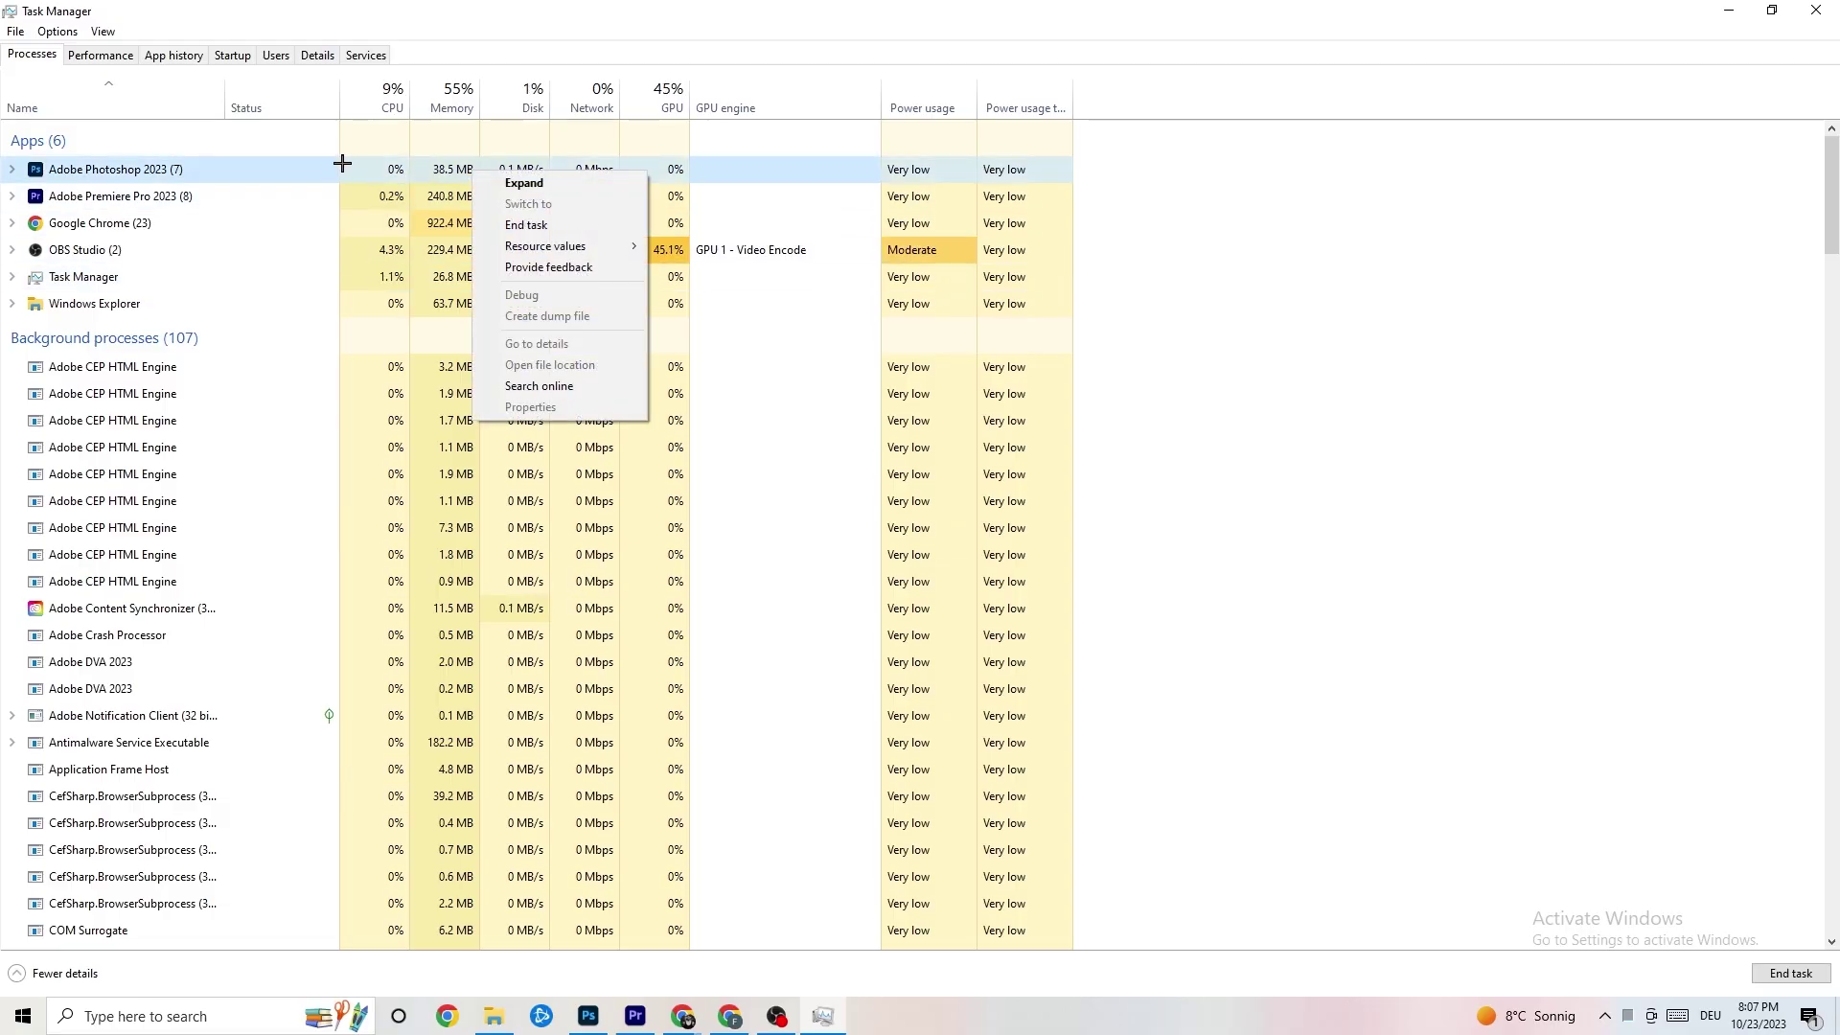
{"action": "right_click", "coordinate": [253, 178]}
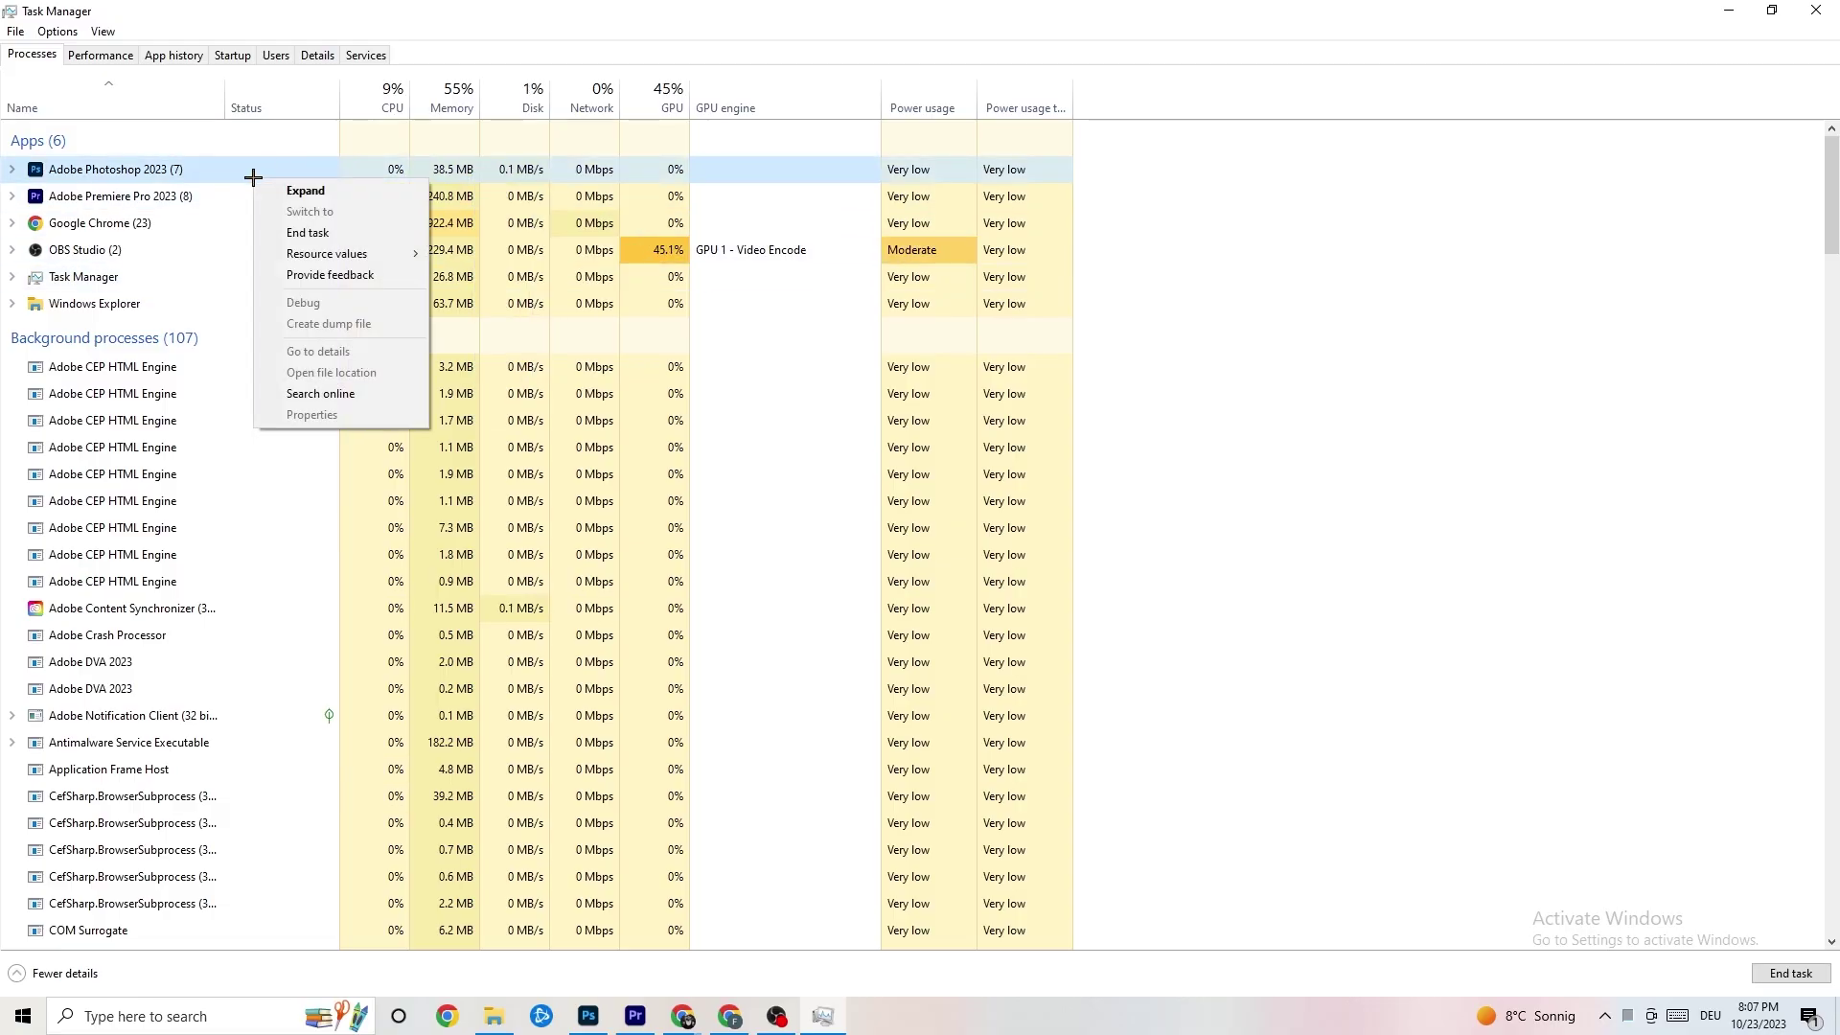
{"action": "left_click", "coordinate": [365, 232]}
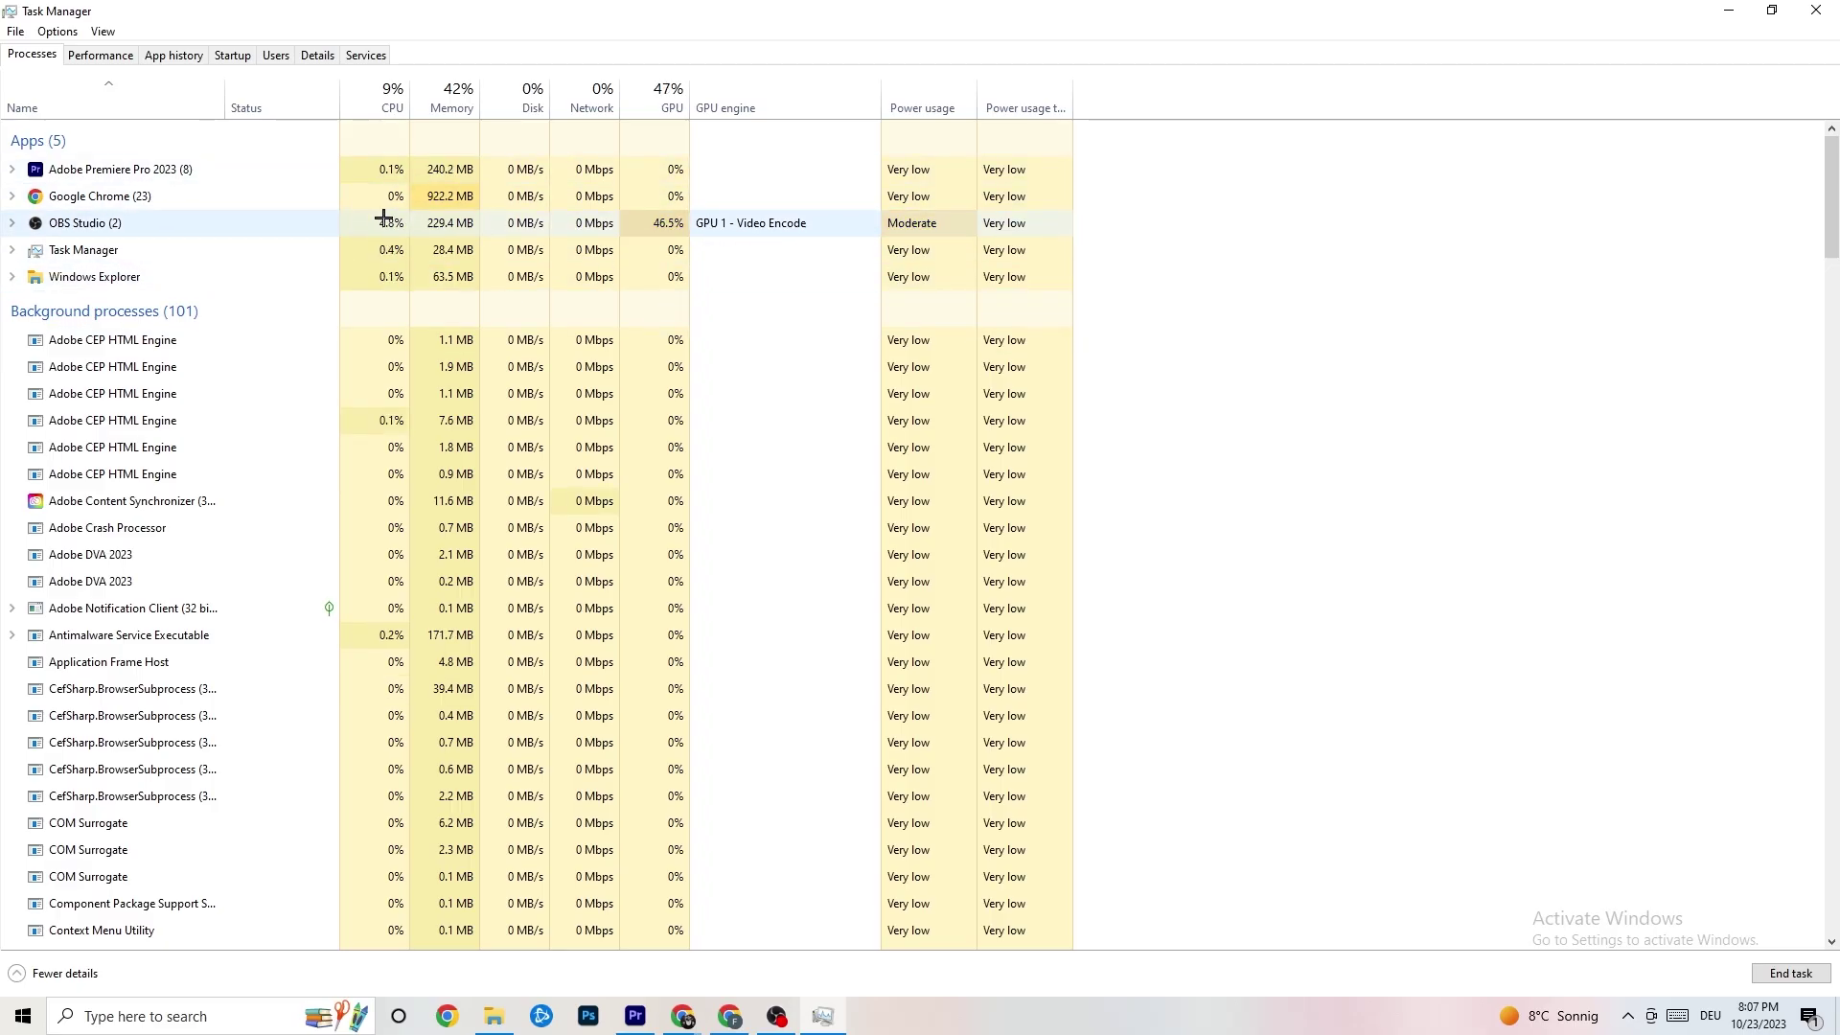
Step: Look through the performance, app history, startup, user and process detail views, returning to the list of running processes
{"action": "left_click", "coordinate": [824, 1018]}
{"action": "left_click", "coordinate": [824, 1018]}
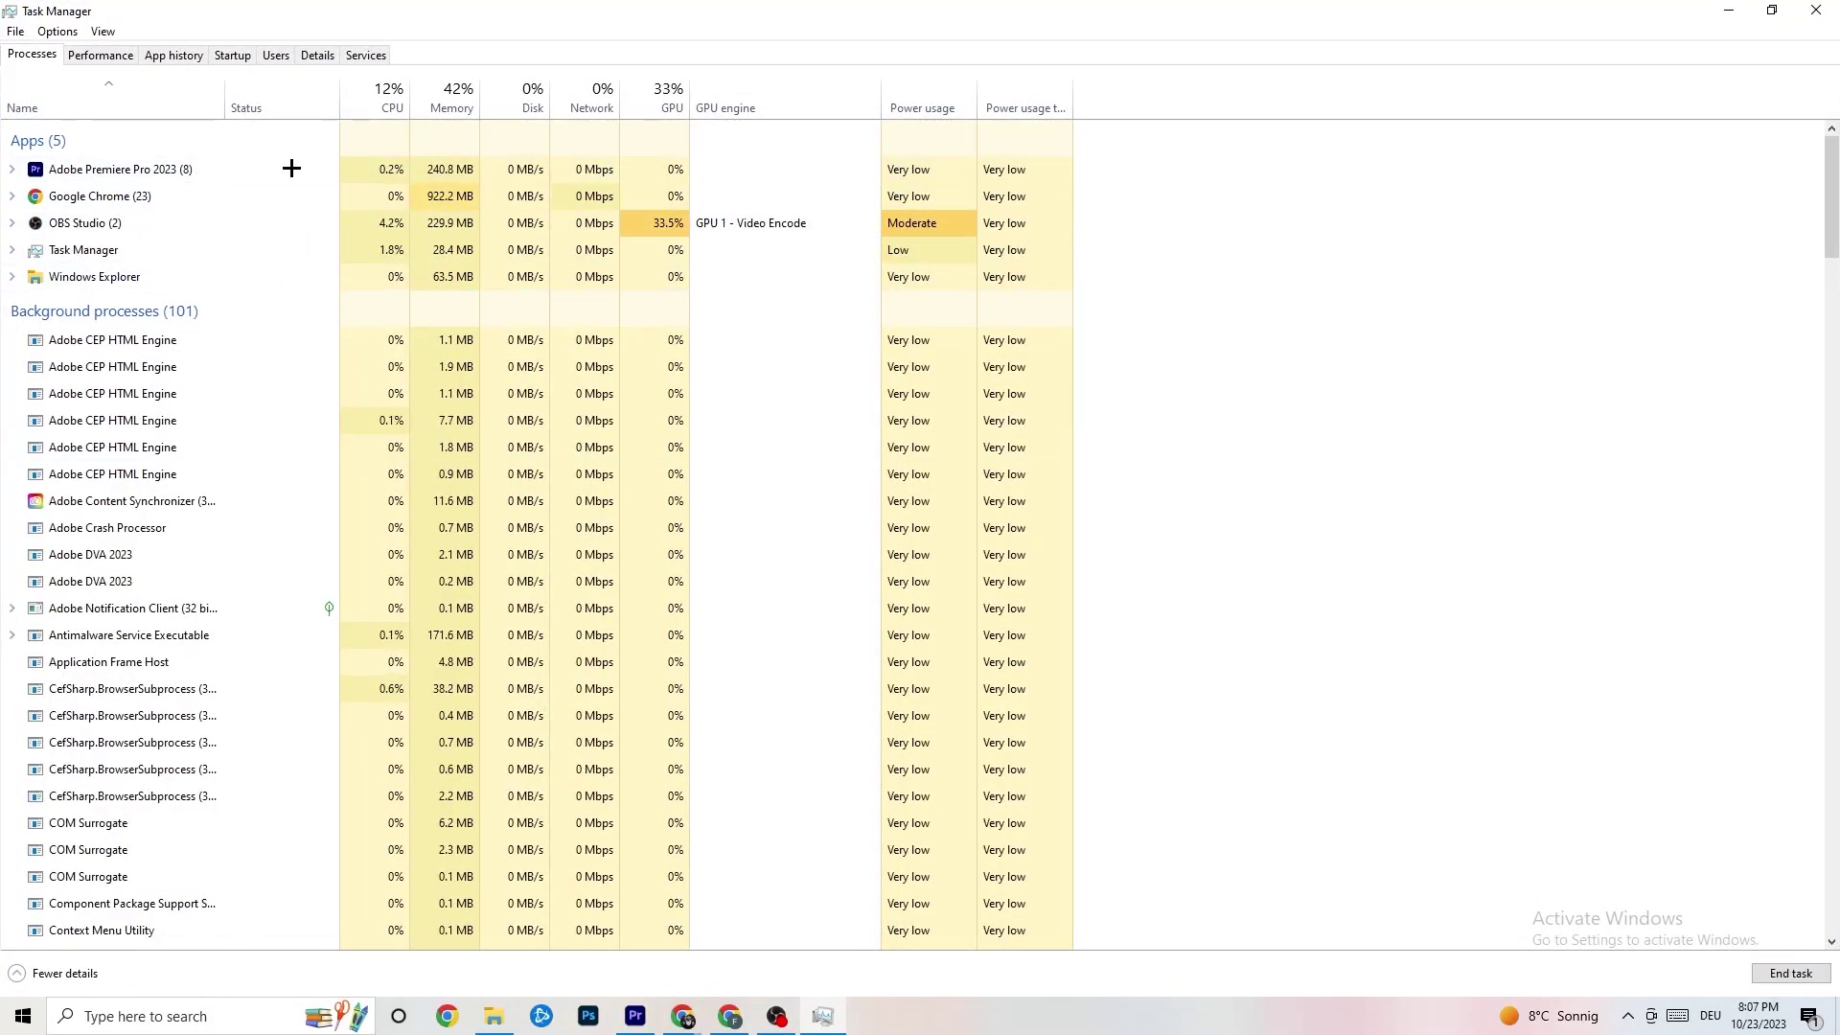
{"action": "right_click", "coordinate": [184, 163]}
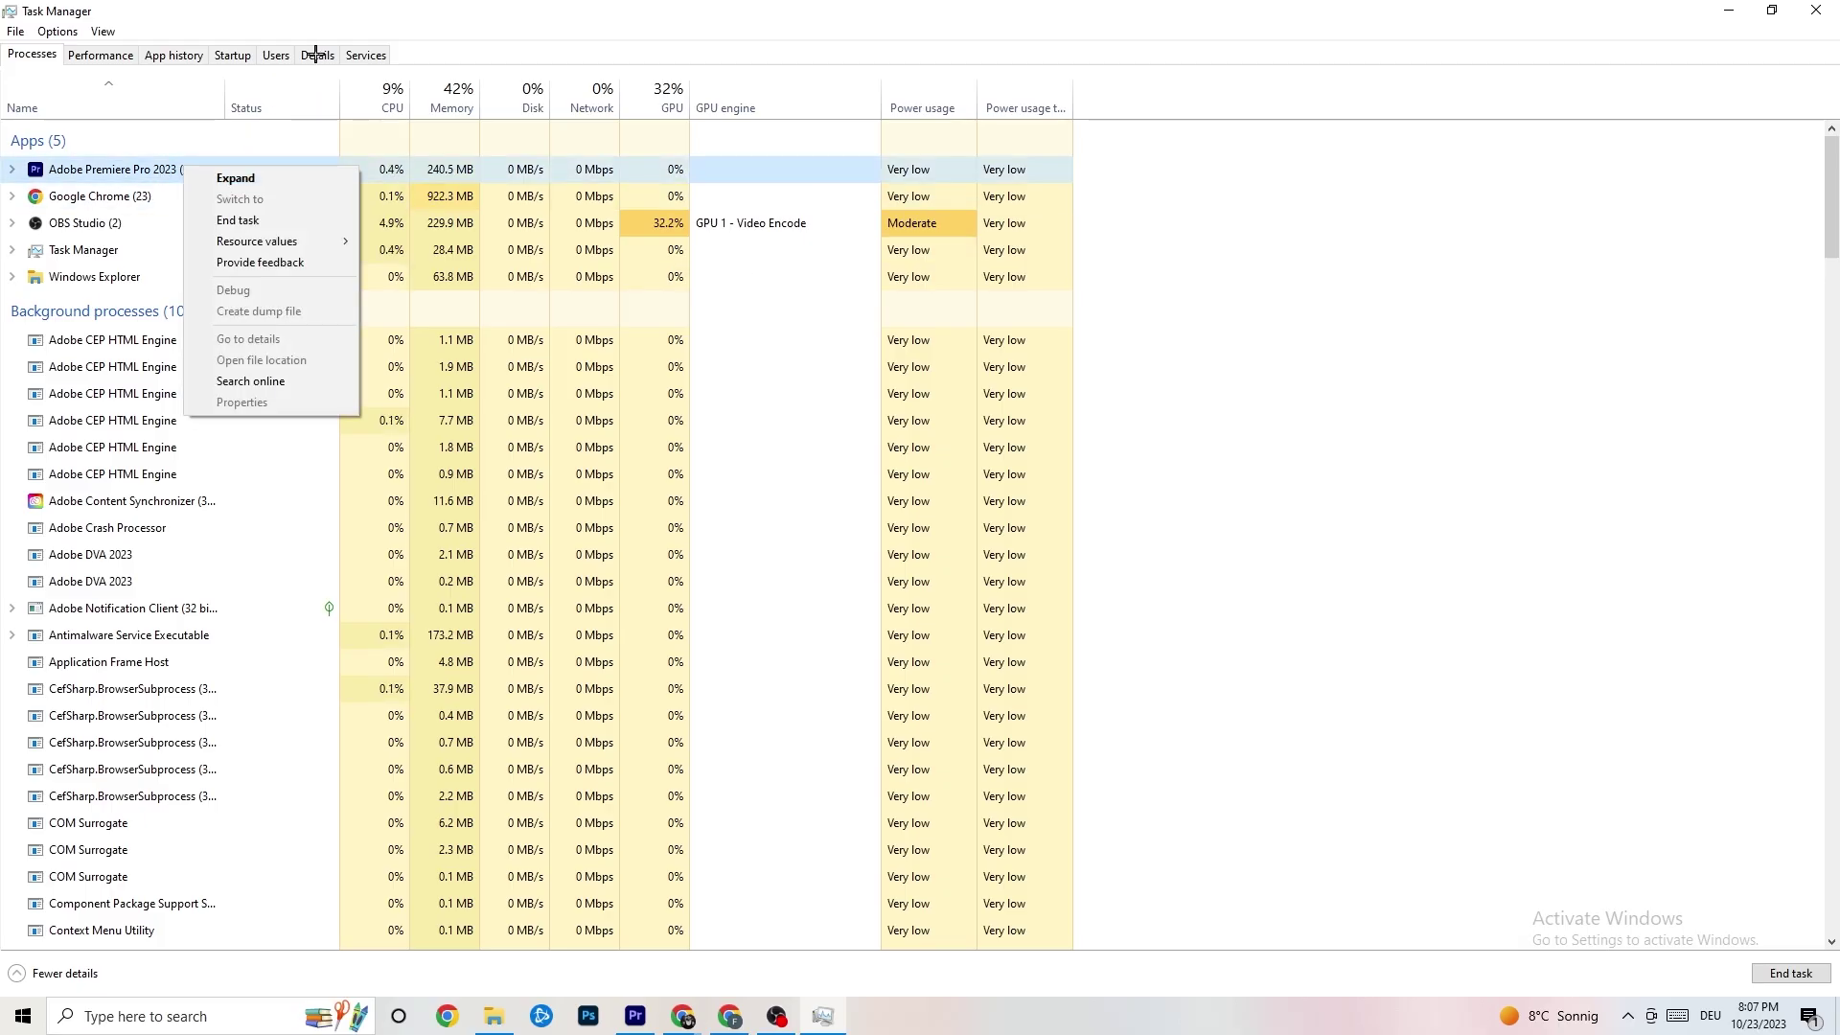
{"action": "left_click", "coordinate": [113, 52]}
{"action": "left_click", "coordinate": [196, 55]}
{"action": "left_click", "coordinate": [244, 56]}
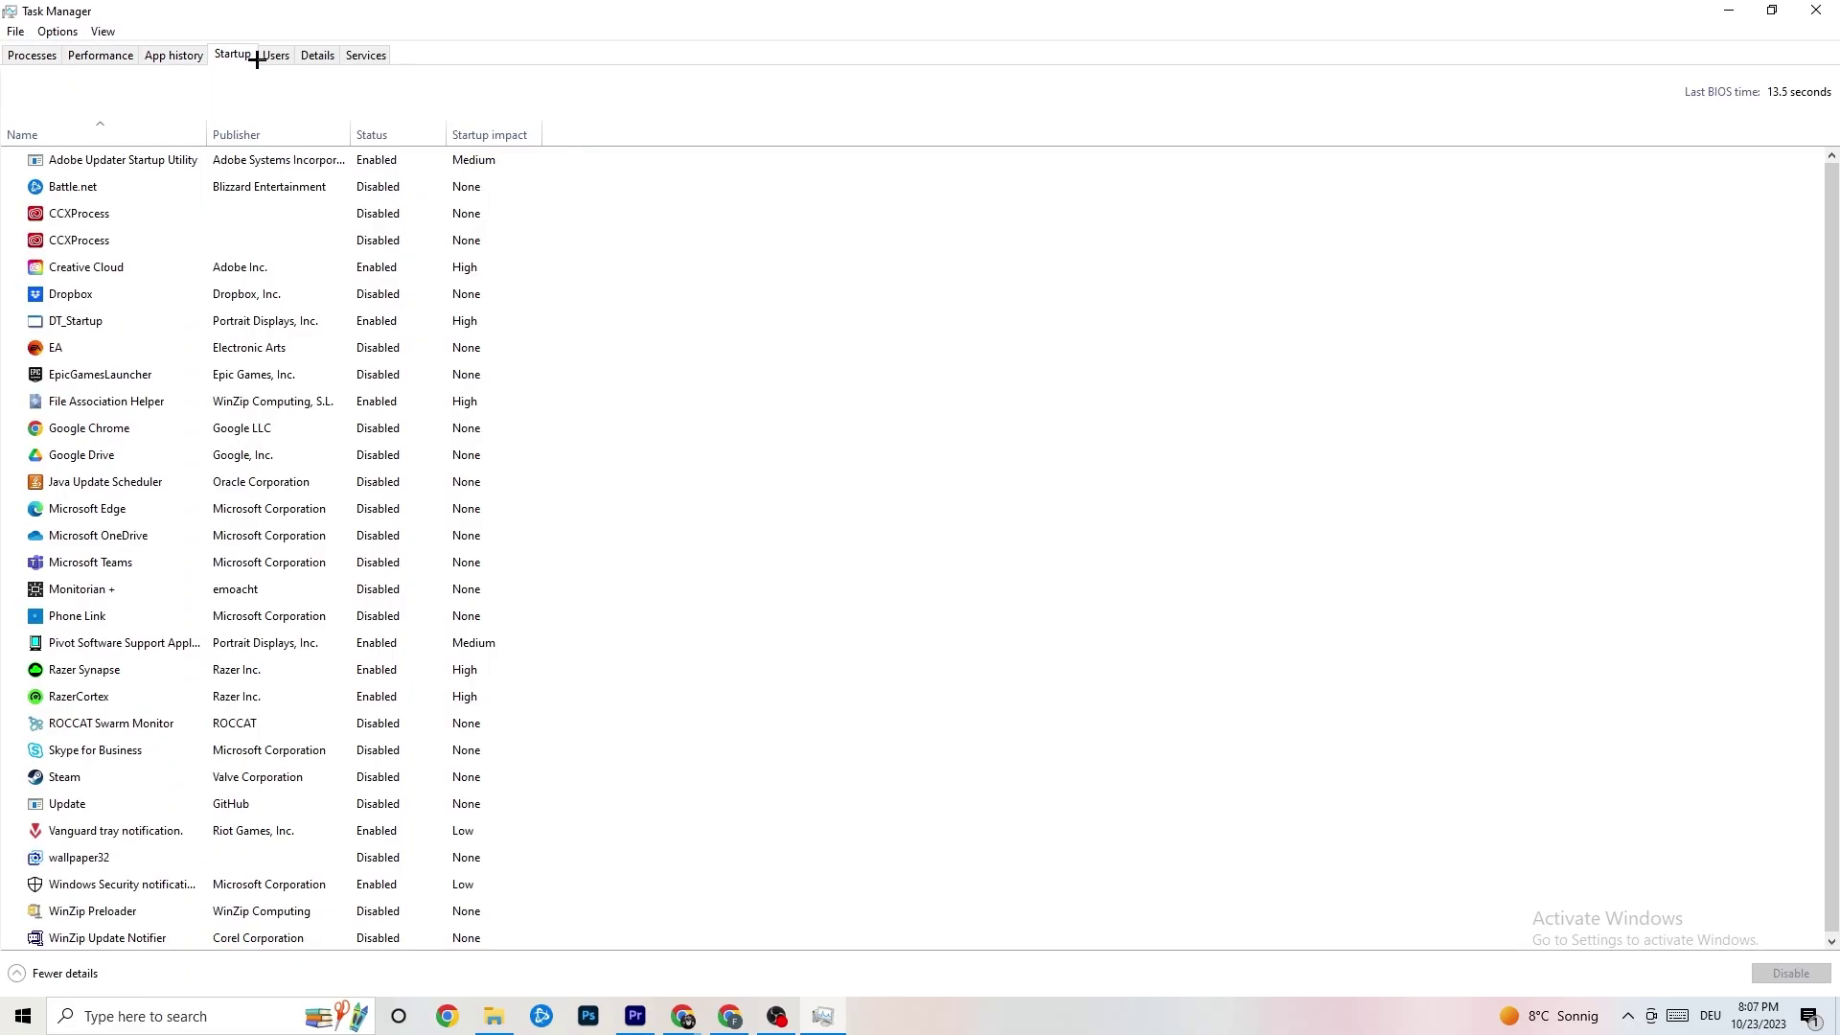
{"action": "left_click", "coordinate": [274, 57]}
{"action": "left_click", "coordinate": [319, 58]}
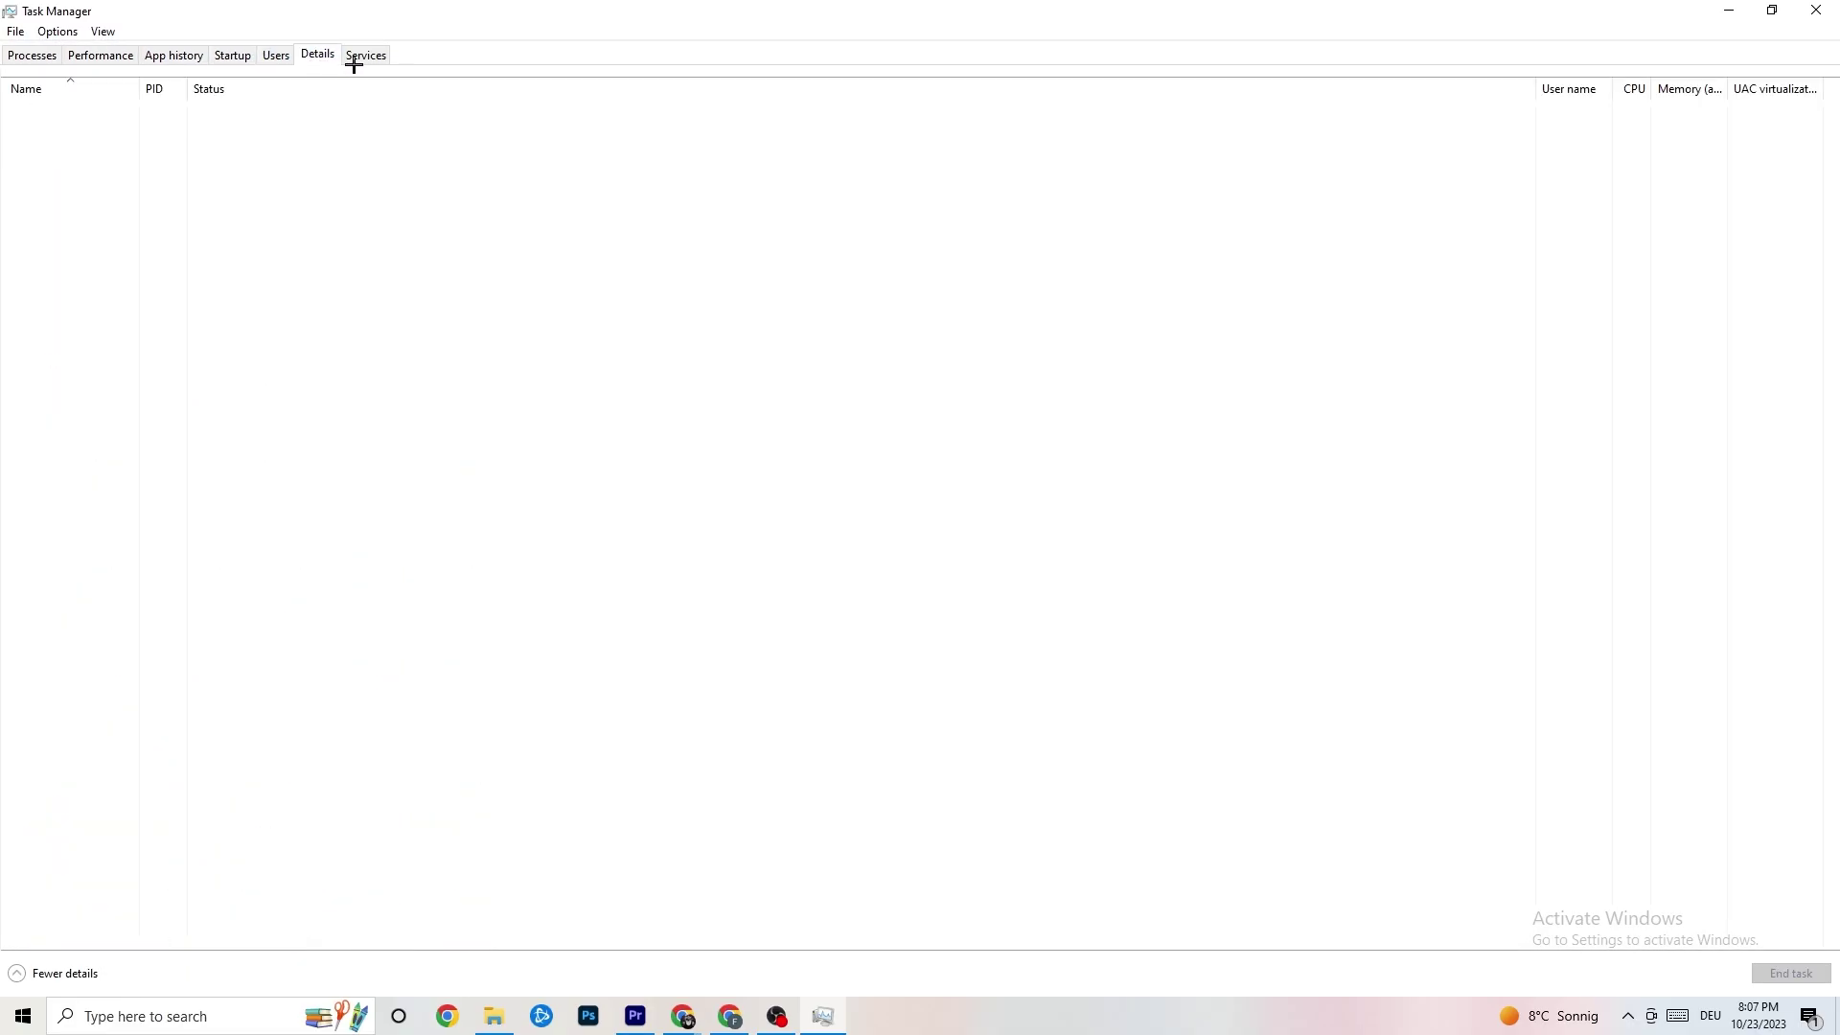
{"action": "left_click", "coordinate": [32, 54]}
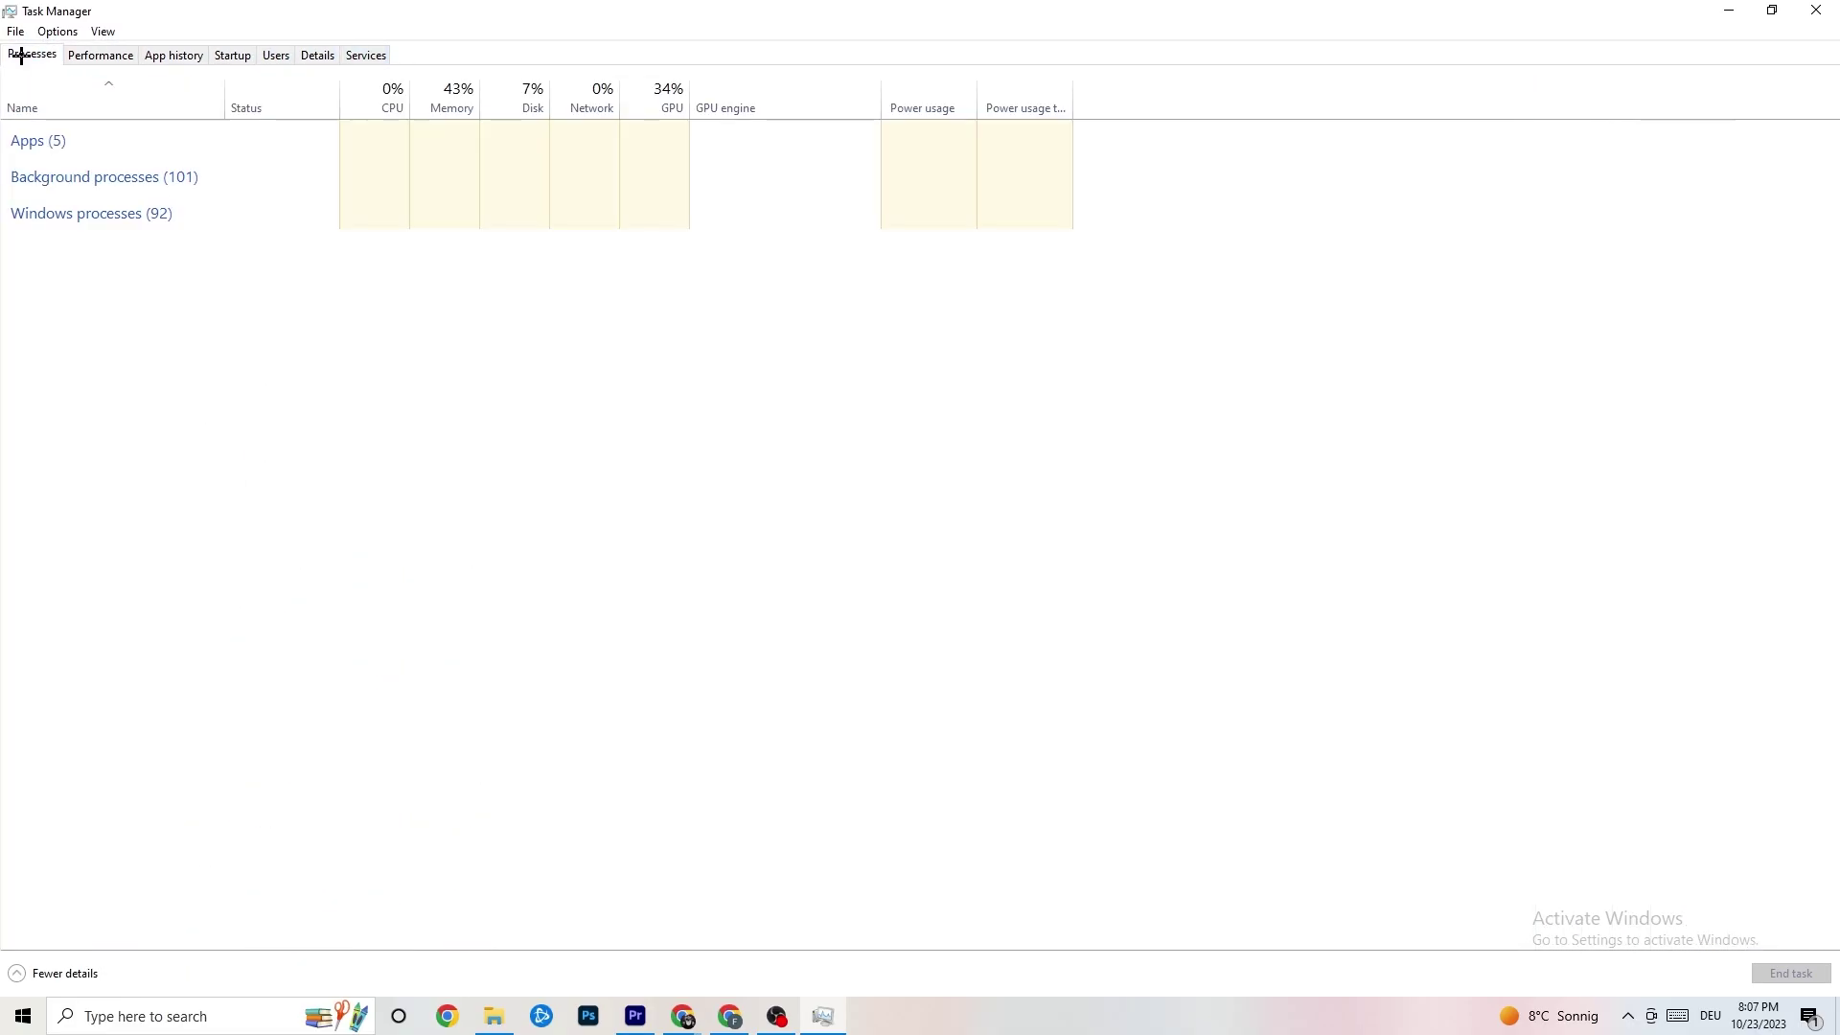
Step: Show the priority levels available for the Adobe Premiere Pro process in the detailed process list, leaving the choice unmade
{"action": "left_click", "coordinate": [317, 55]}
{"action": "left_click", "coordinate": [153, 145]}
{"action": "right_click", "coordinate": [154, 148]}
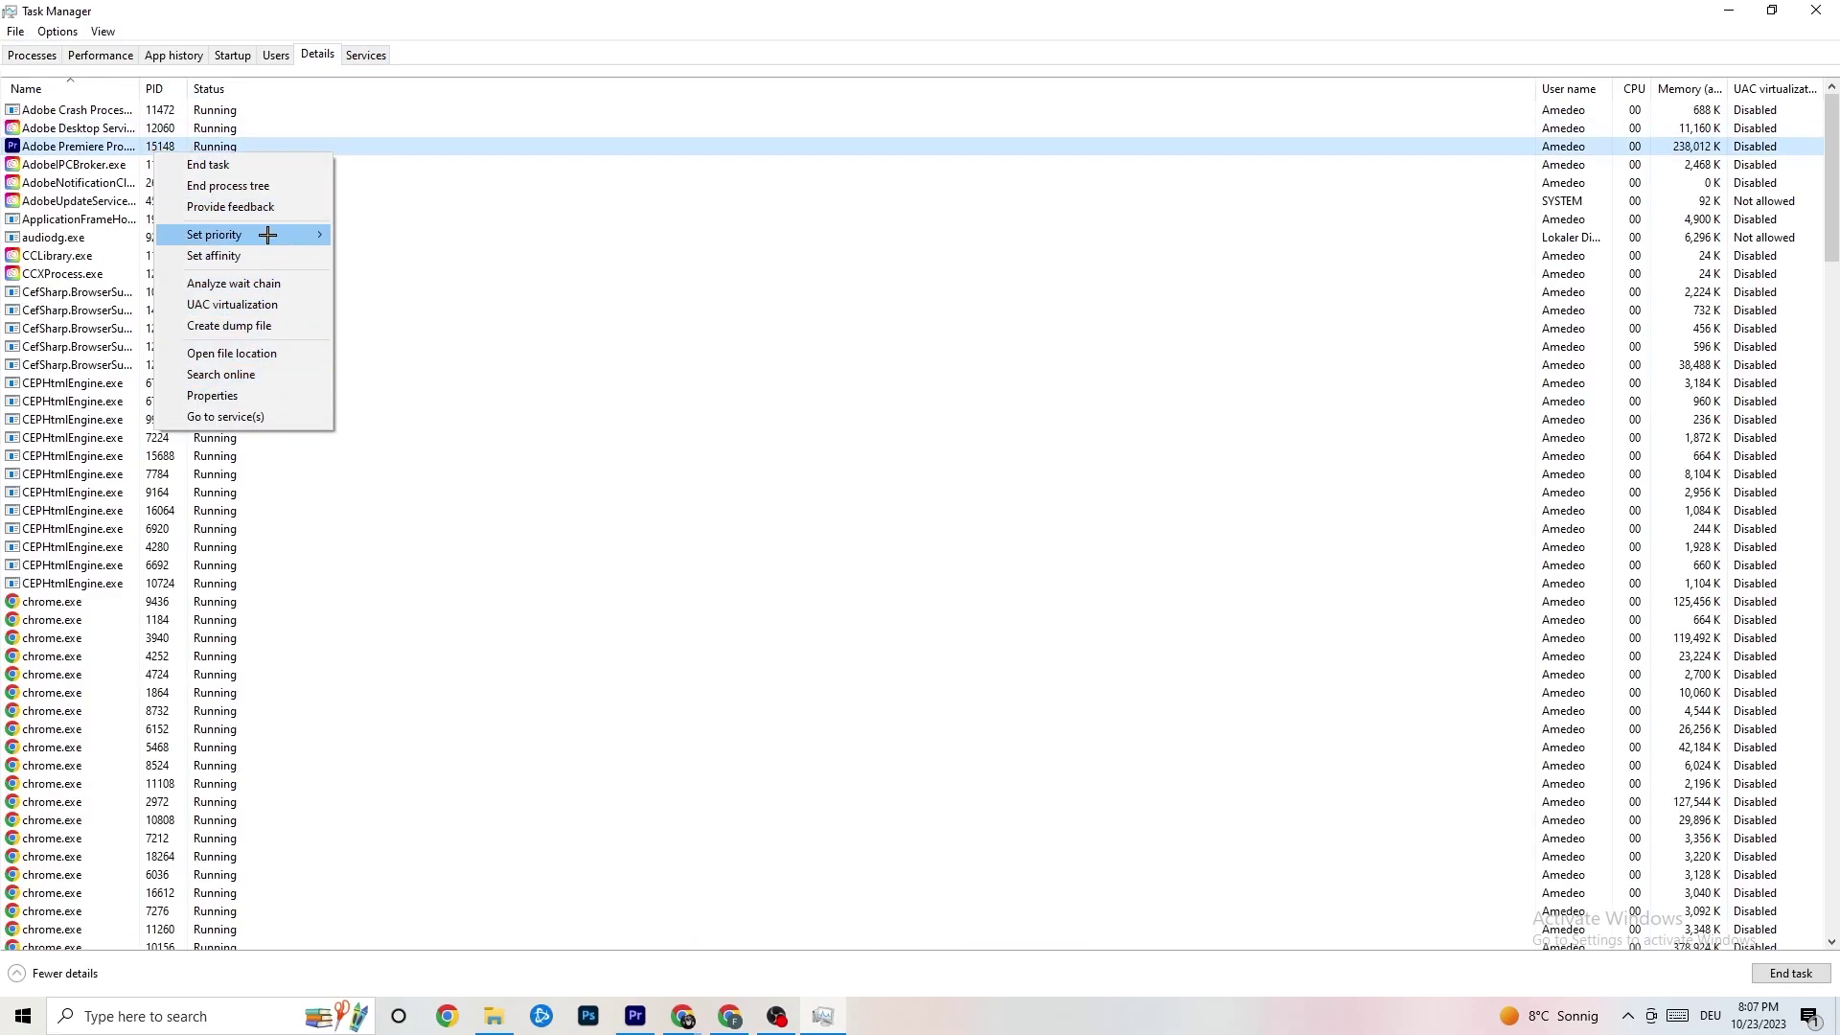
{"action": "left_click", "coordinate": [54, 60]}
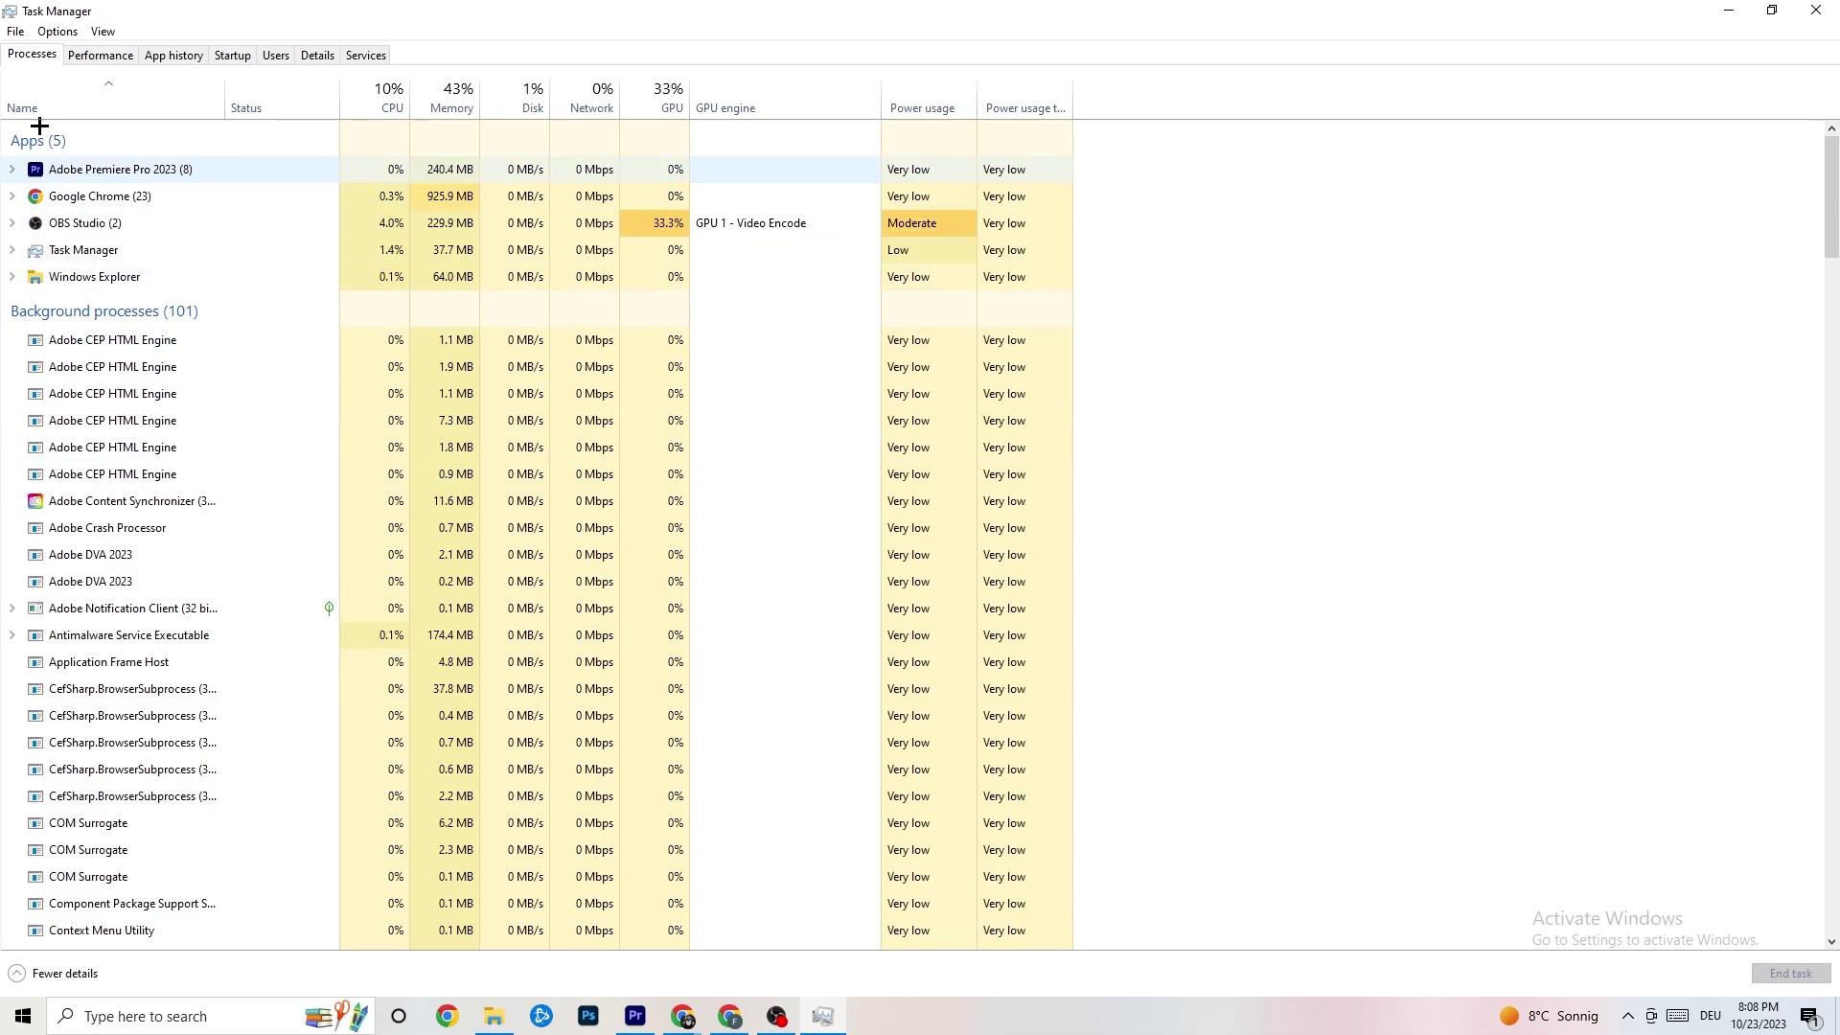
{"action": "left_click", "coordinate": [319, 53]}
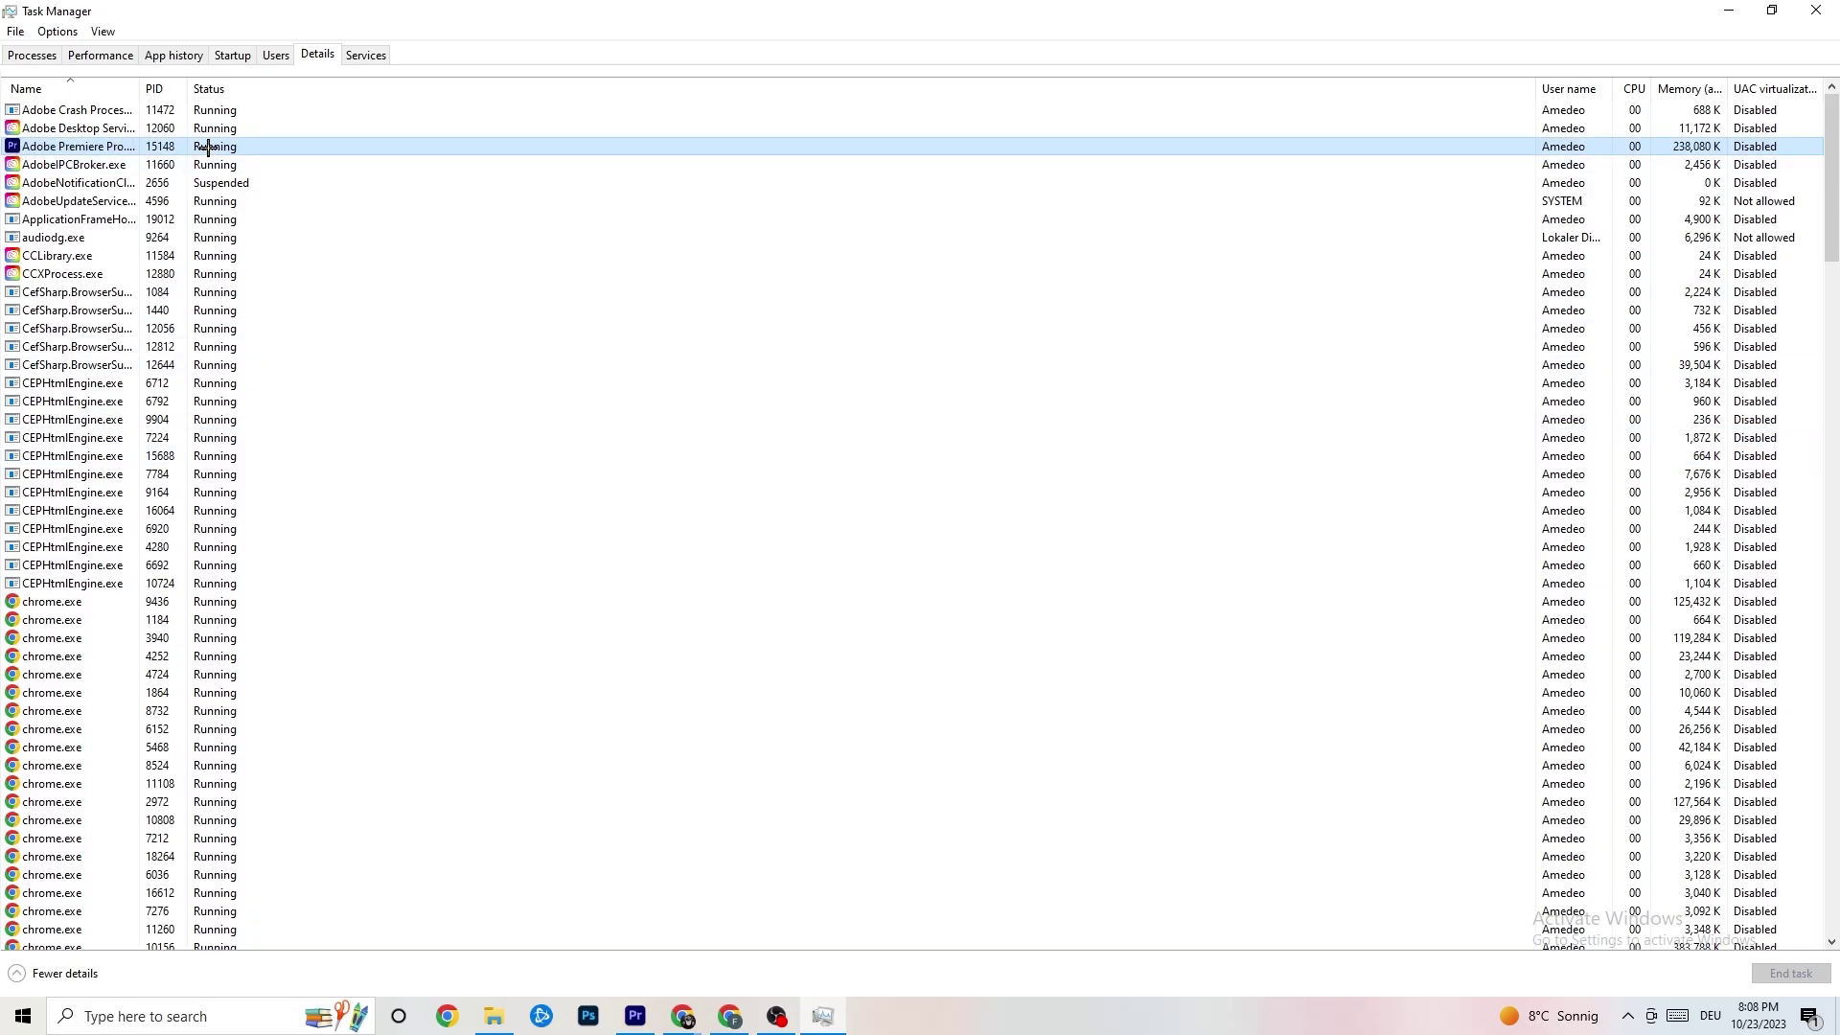
{"action": "right_click", "coordinate": [208, 148]}
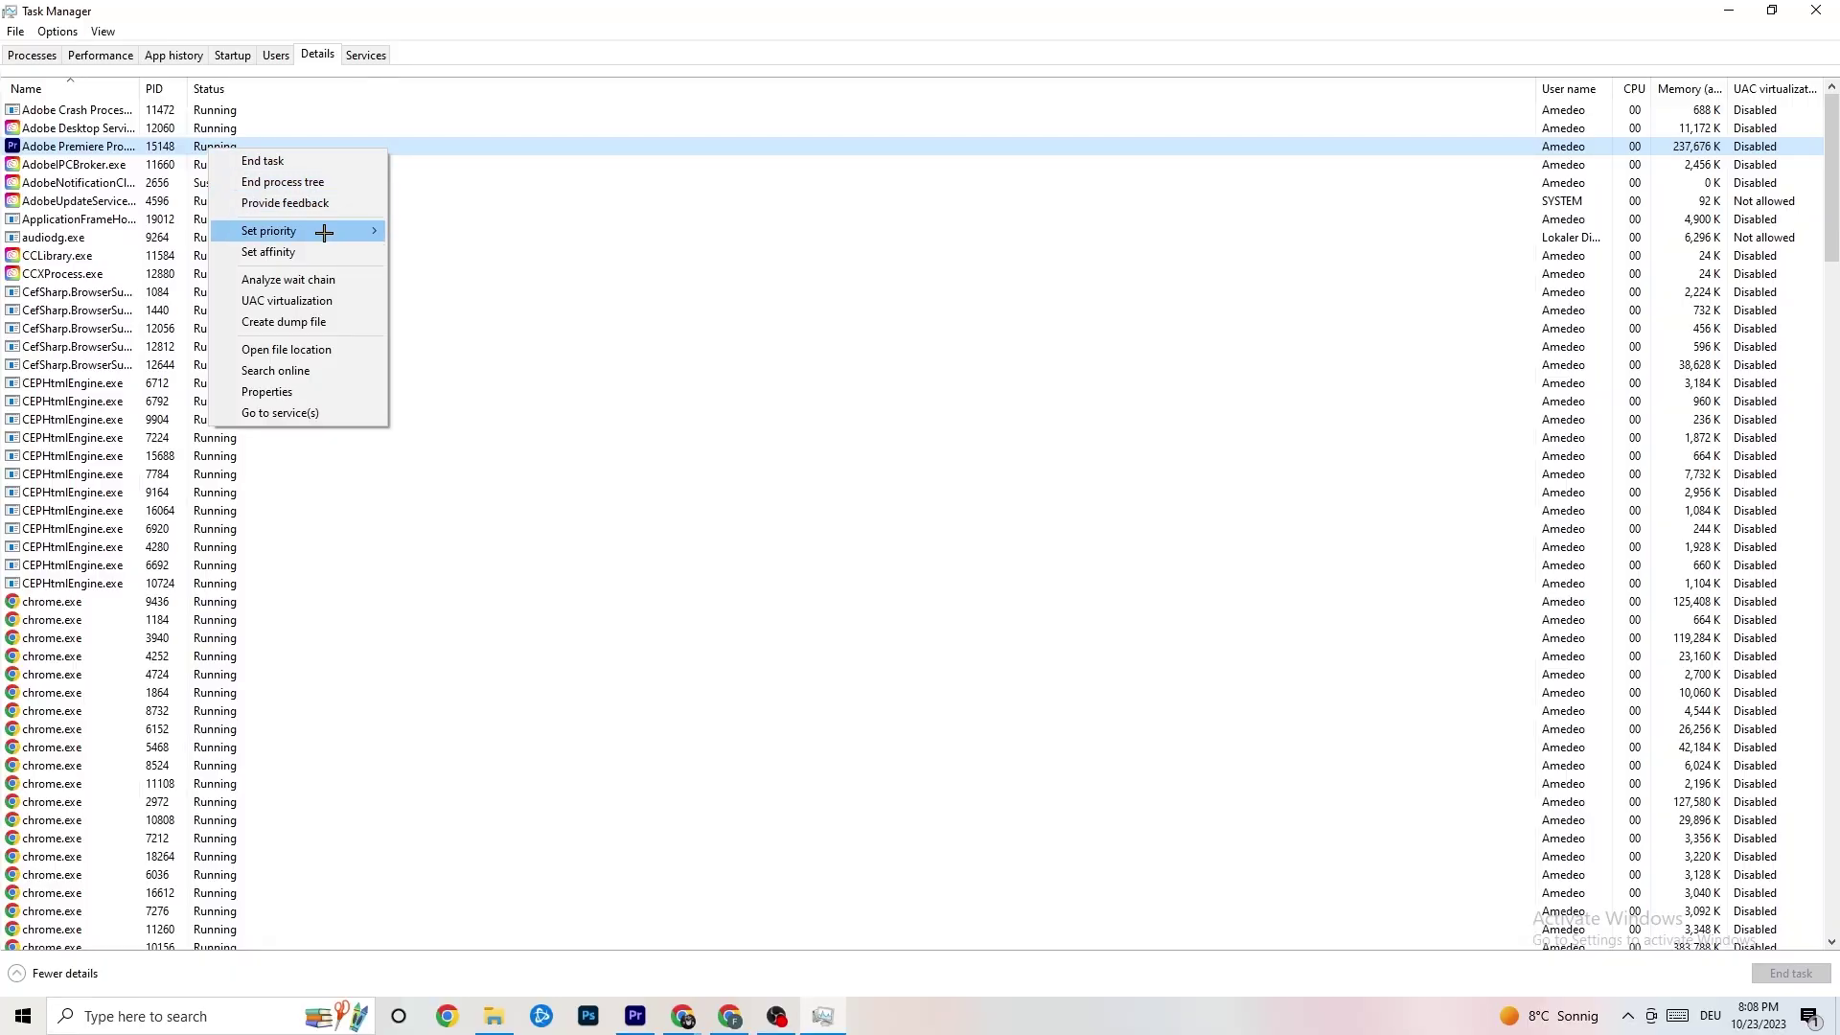
{"action": "mouse_move", "coordinate": [324, 233]}
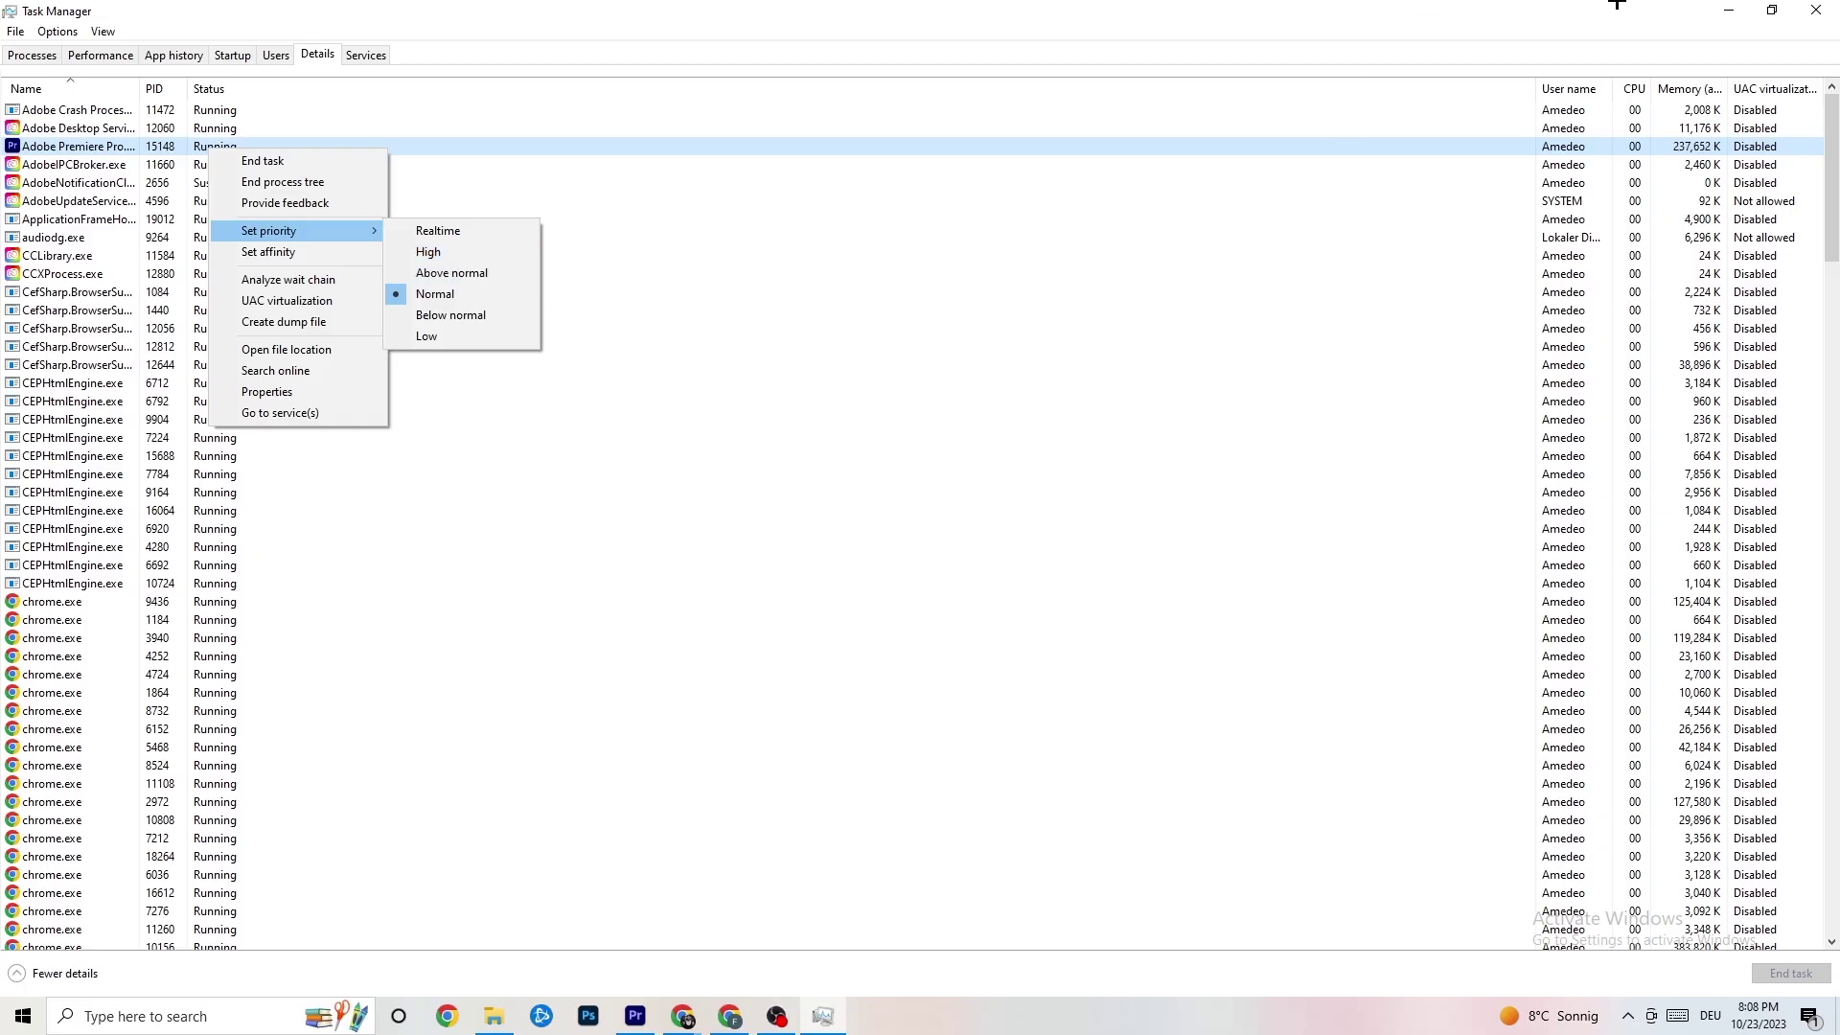
{"action": "left_click", "coordinate": [435, 113]}
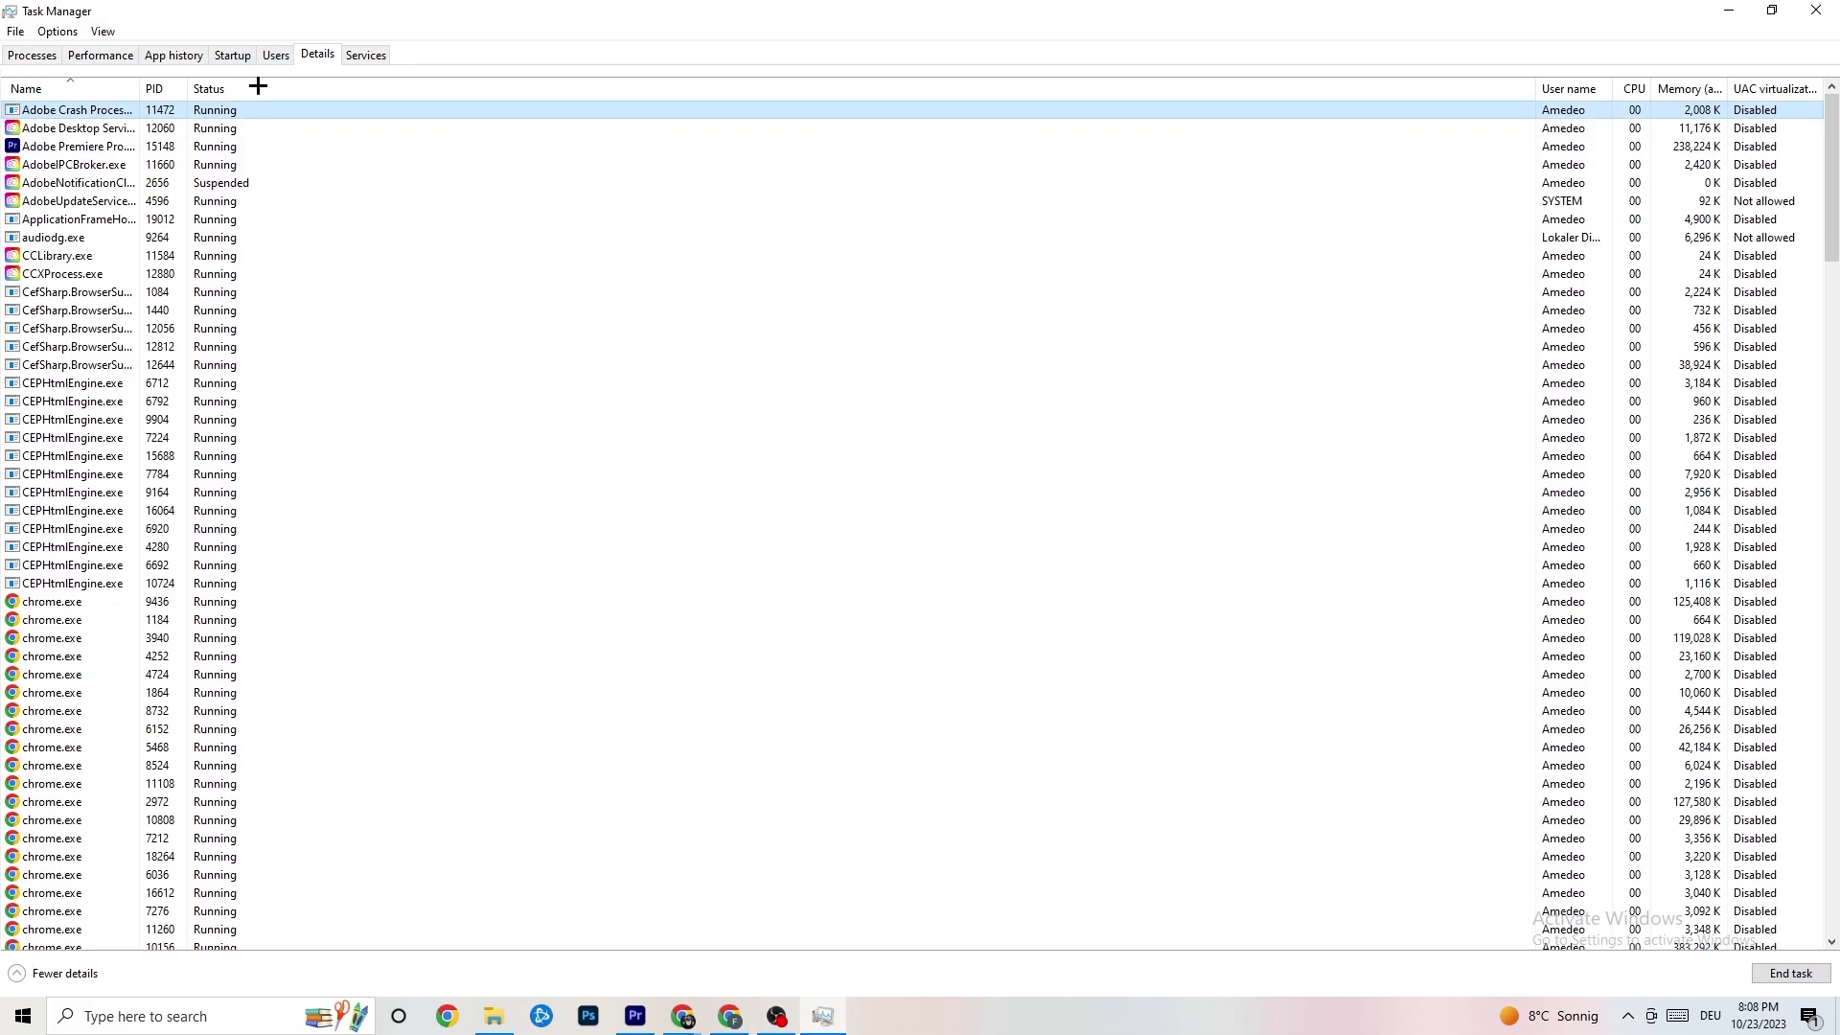
Step: Review the startup programs, show the actions available for Adobe Updater Startup Utility, and close Task Manager
{"action": "left_click", "coordinate": [233, 54]}
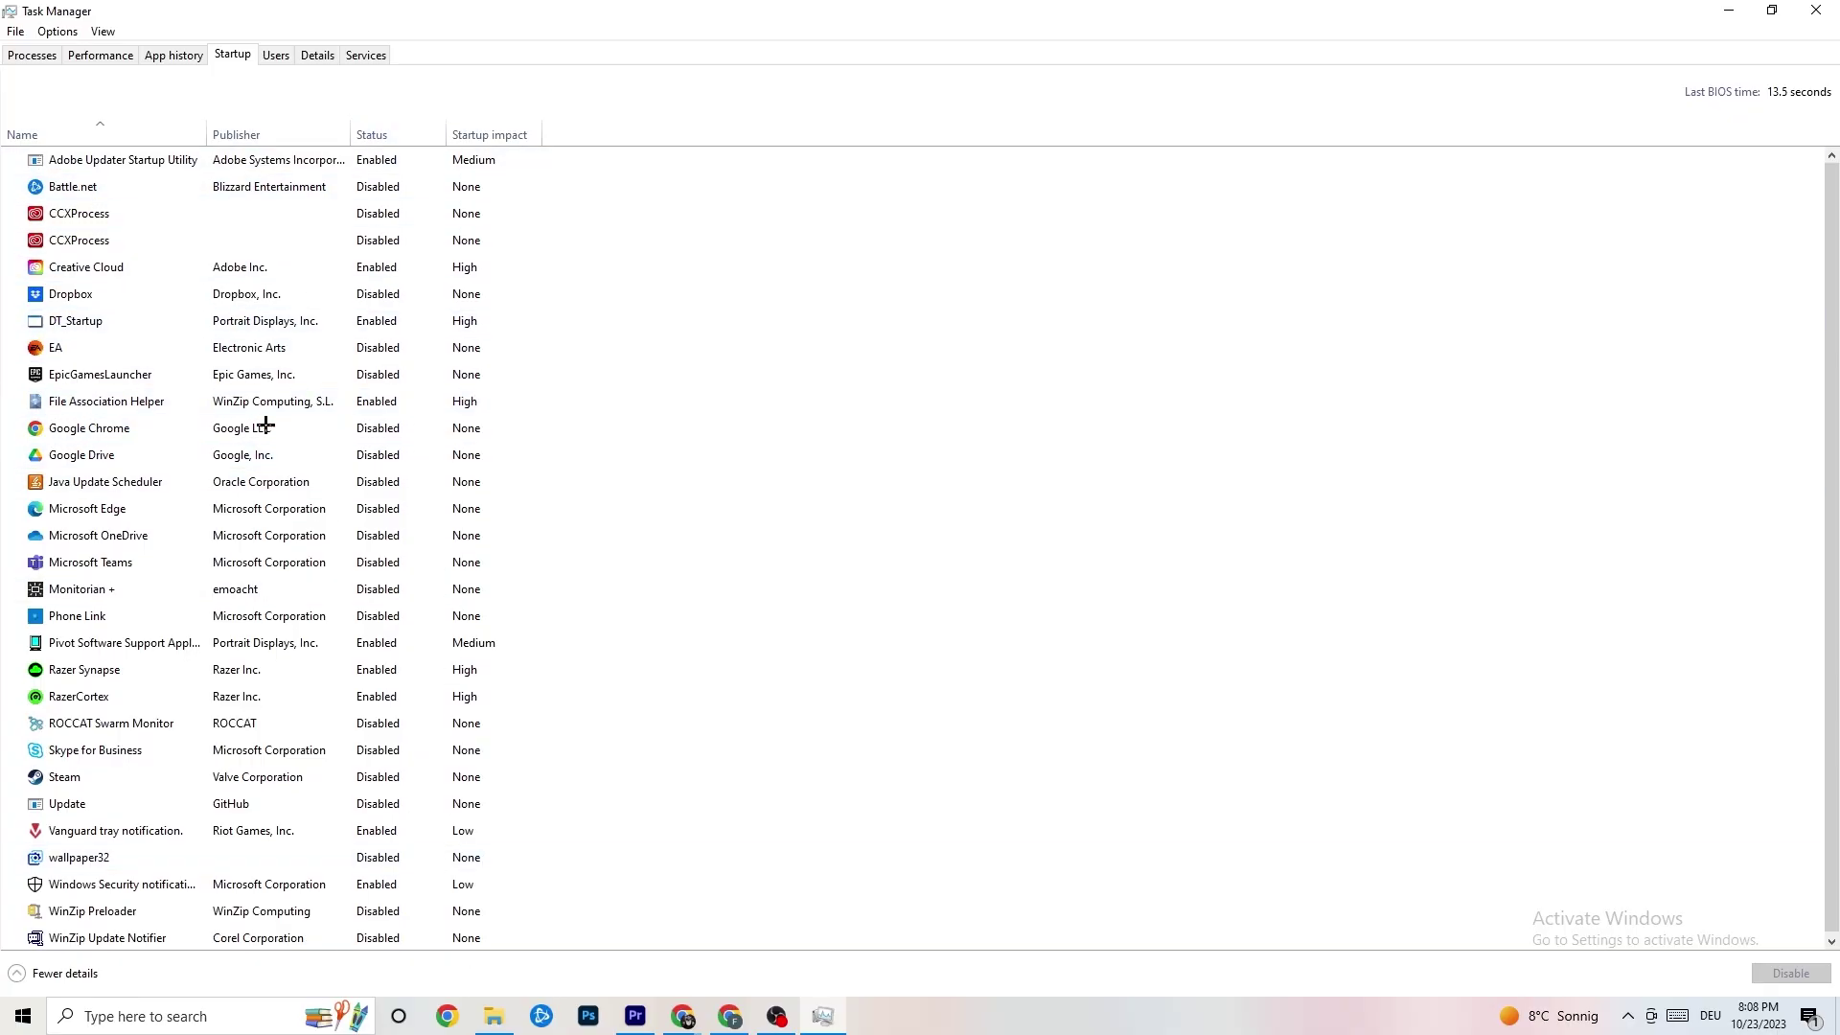
{"action": "left_click", "coordinate": [389, 166]}
{"action": "right_click", "coordinate": [397, 167]}
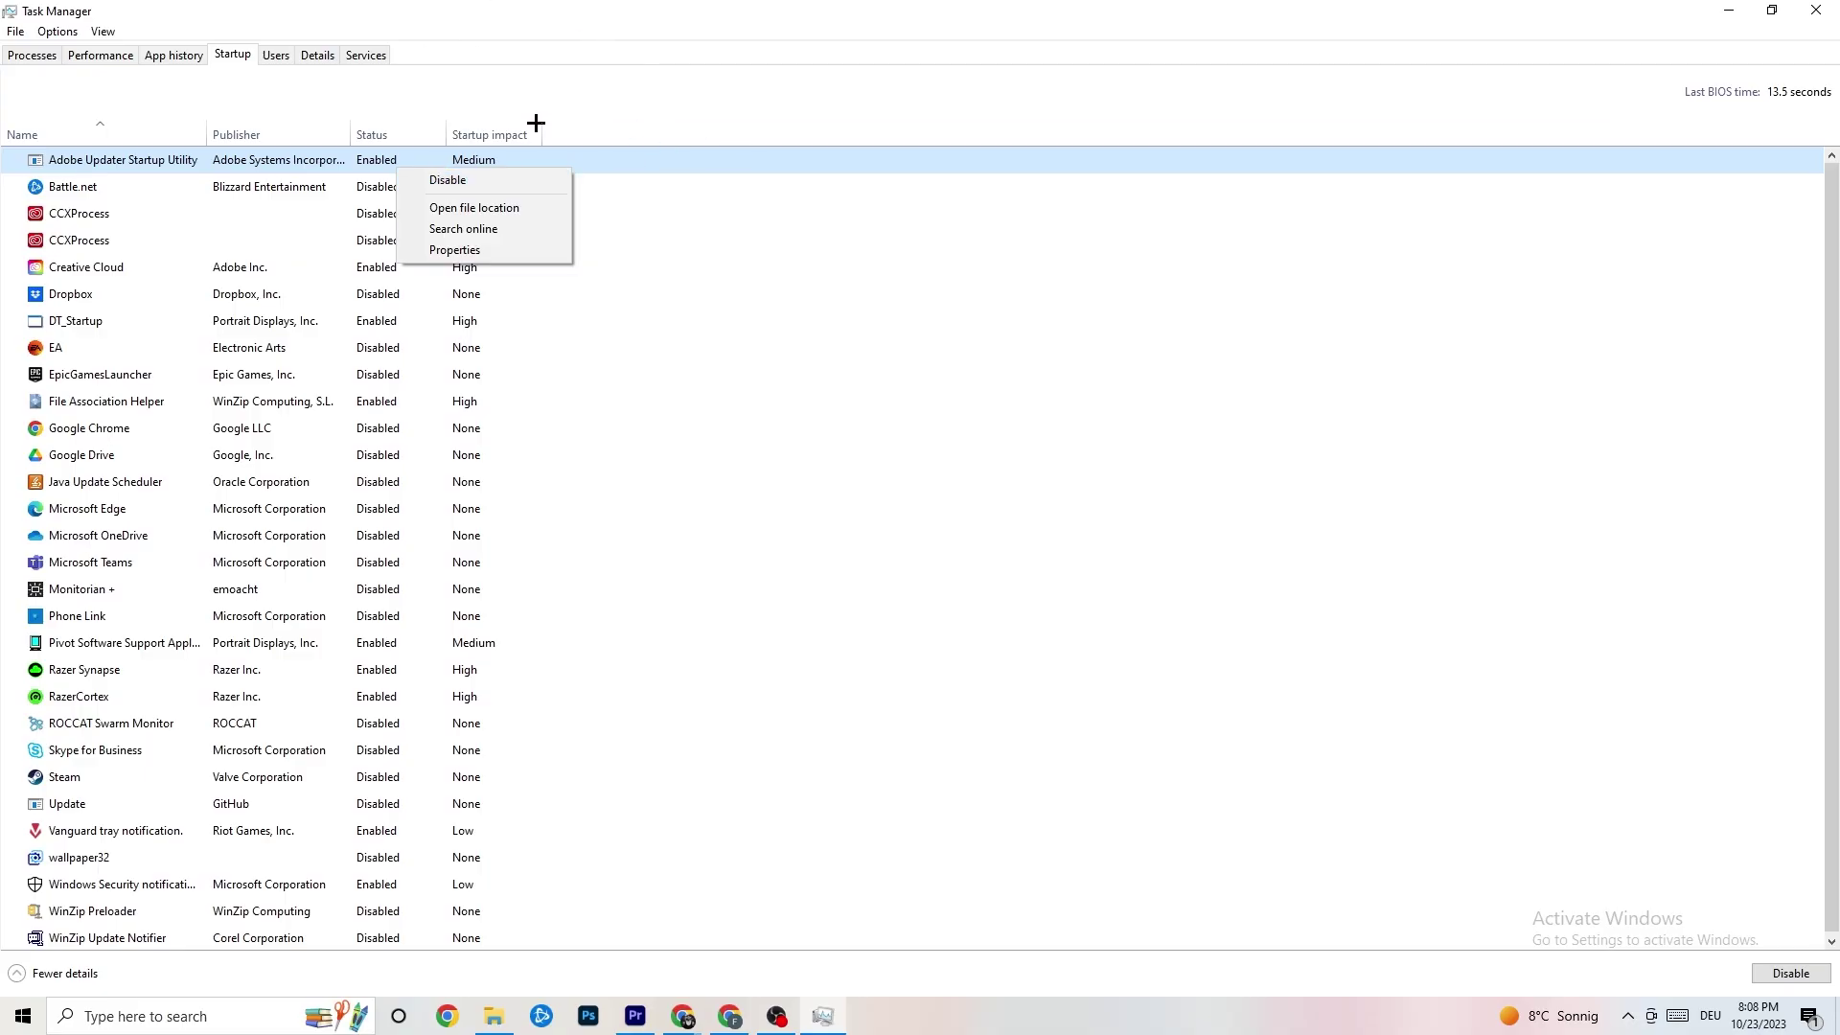
{"action": "left_click", "coordinate": [689, 3]}
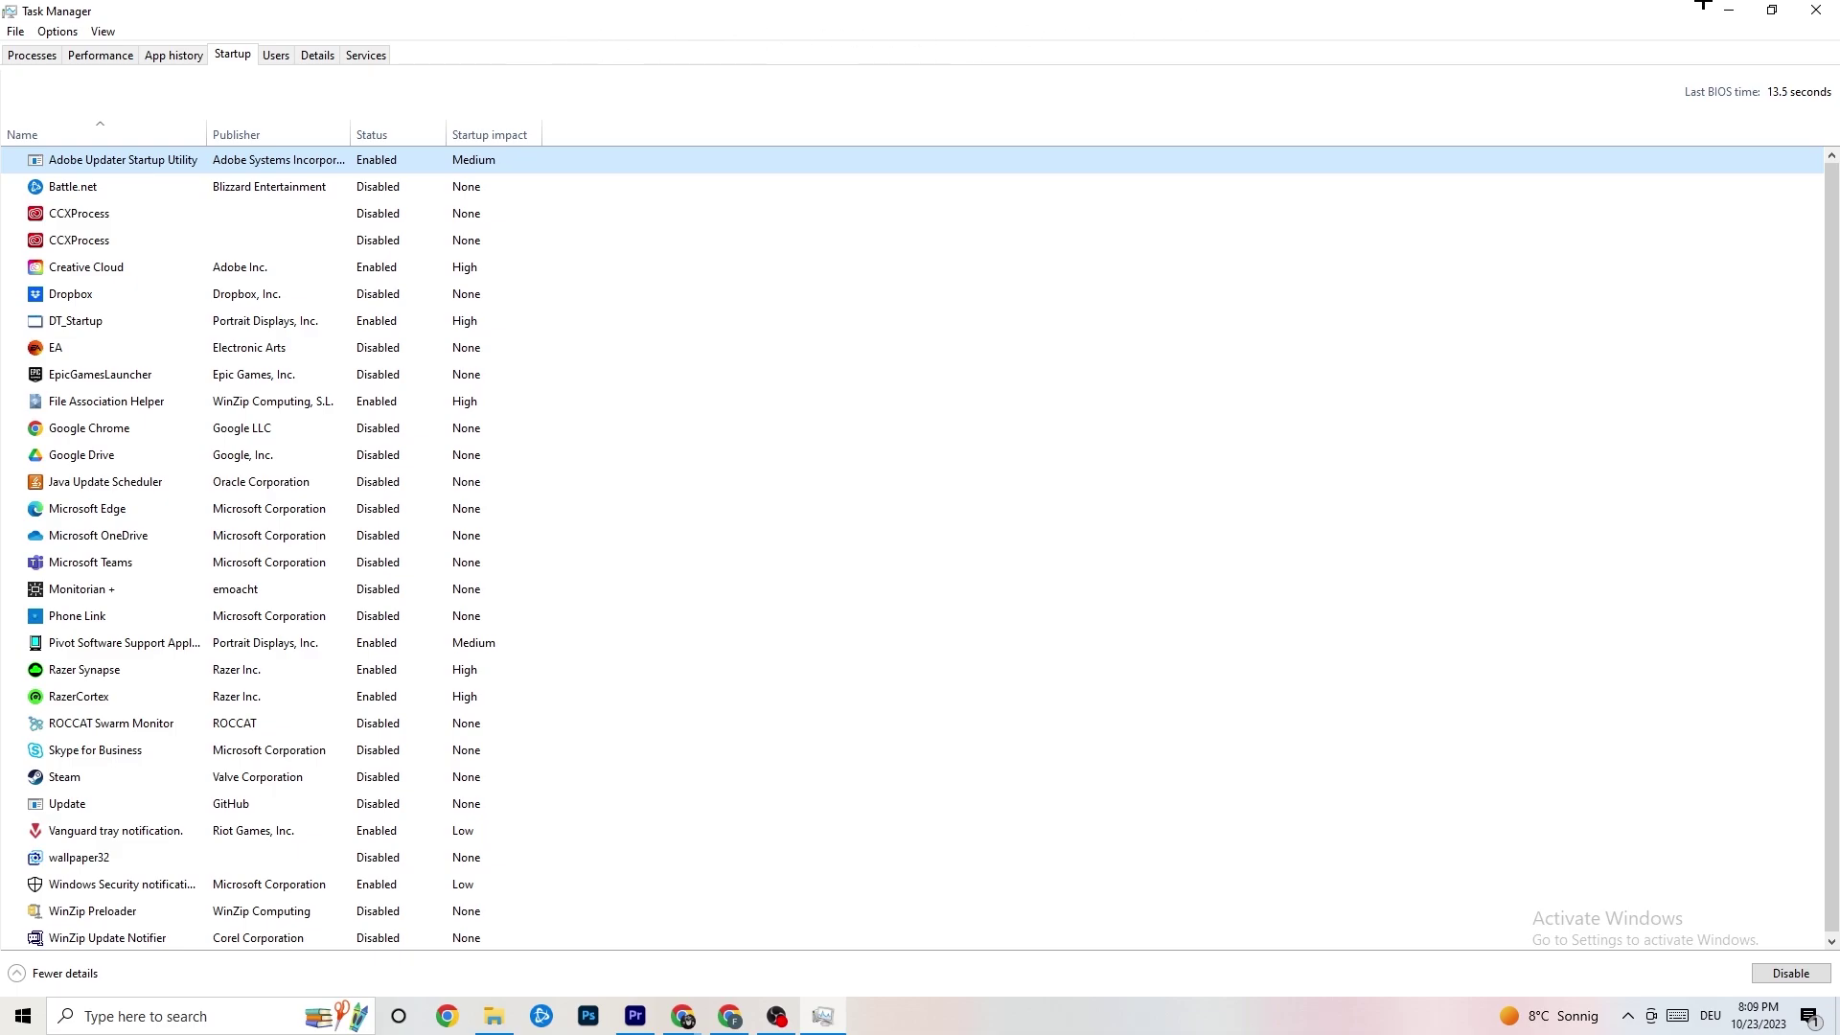
{"action": "left_click", "coordinate": [1816, 10]}
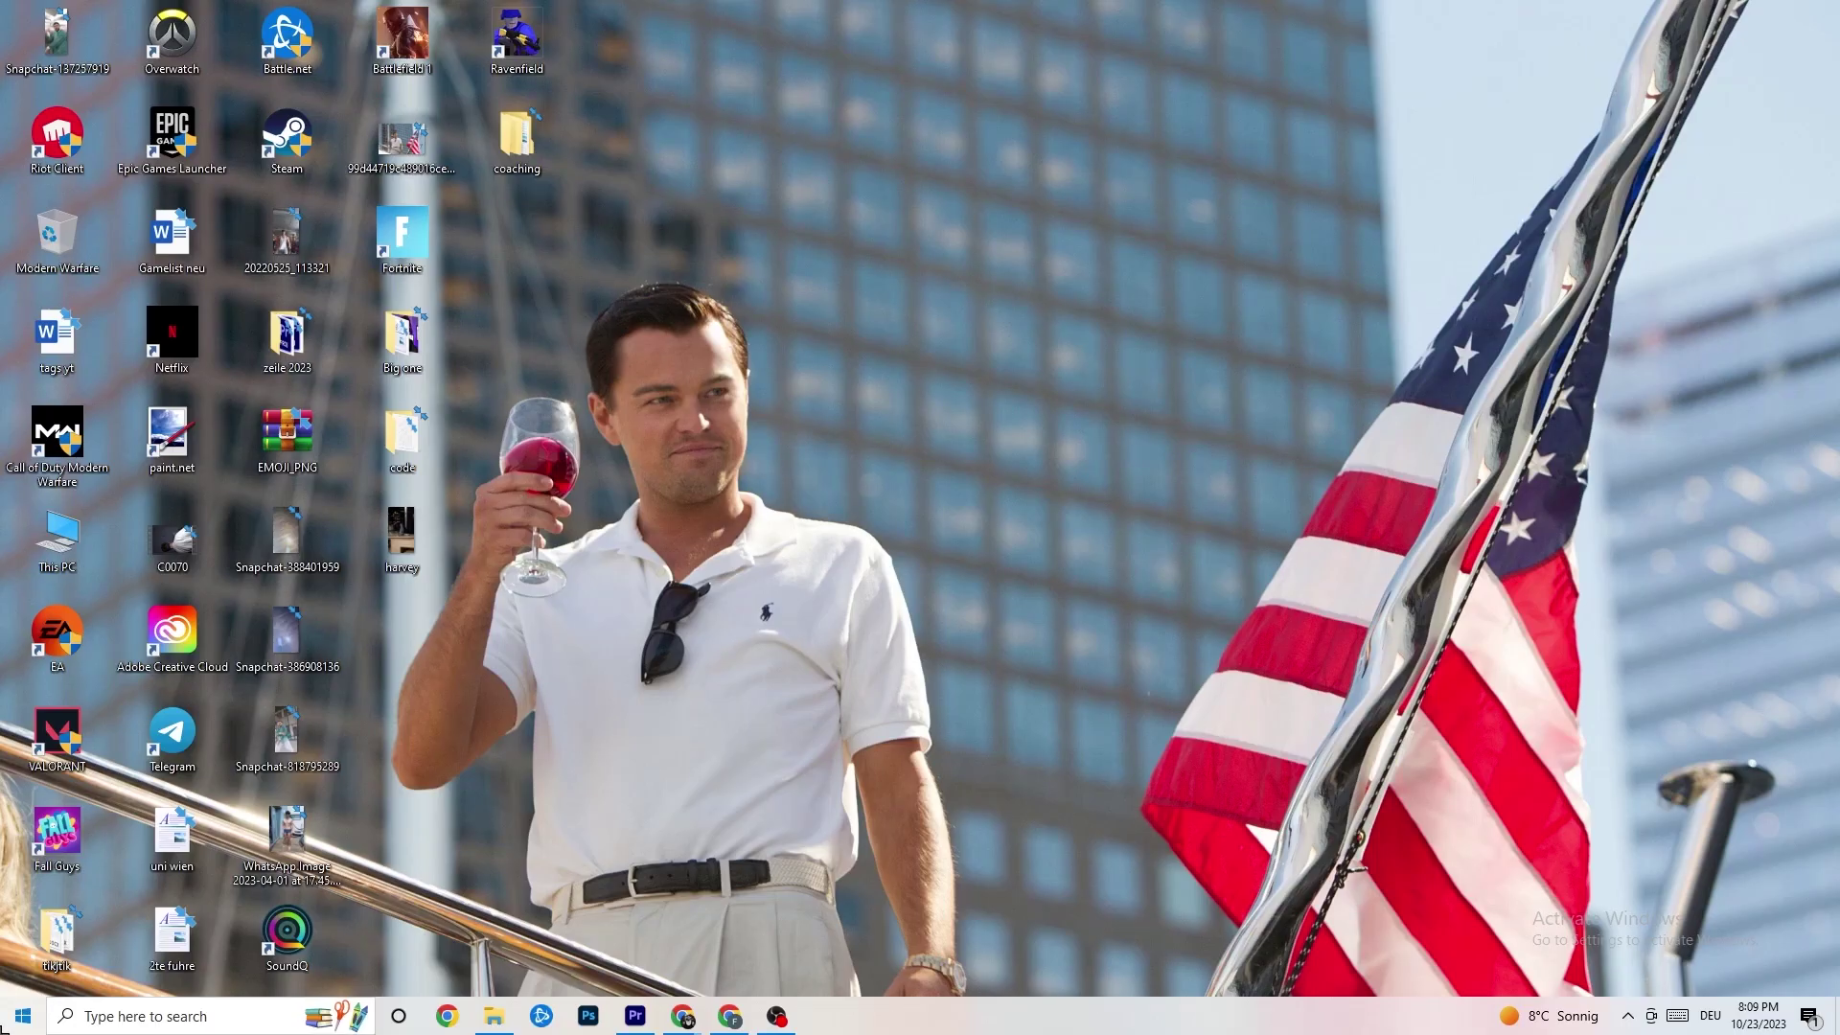
Step: Open Windows Settings and review the display's scaling and resolution choices in the system display settings
{"action": "left_click", "coordinate": [3, 1029]}
{"action": "left_click", "coordinate": [27, 932]}
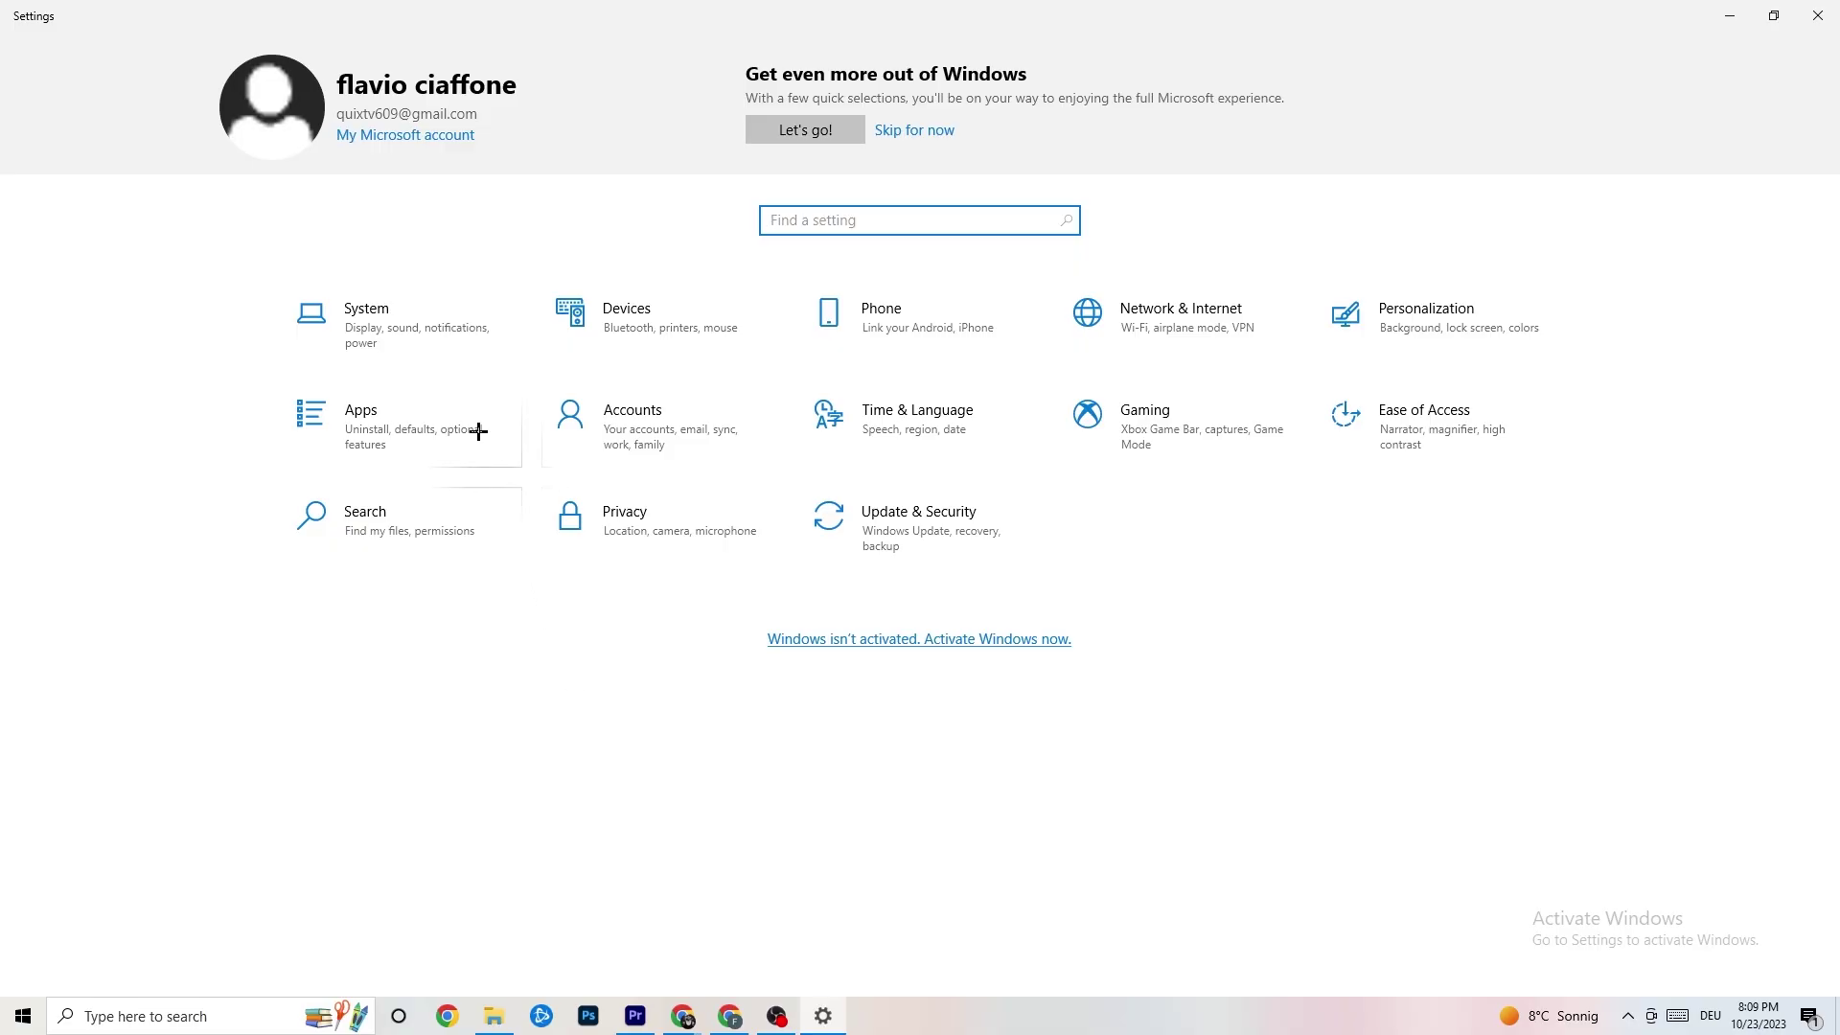
{"action": "left_click", "coordinate": [441, 343]}
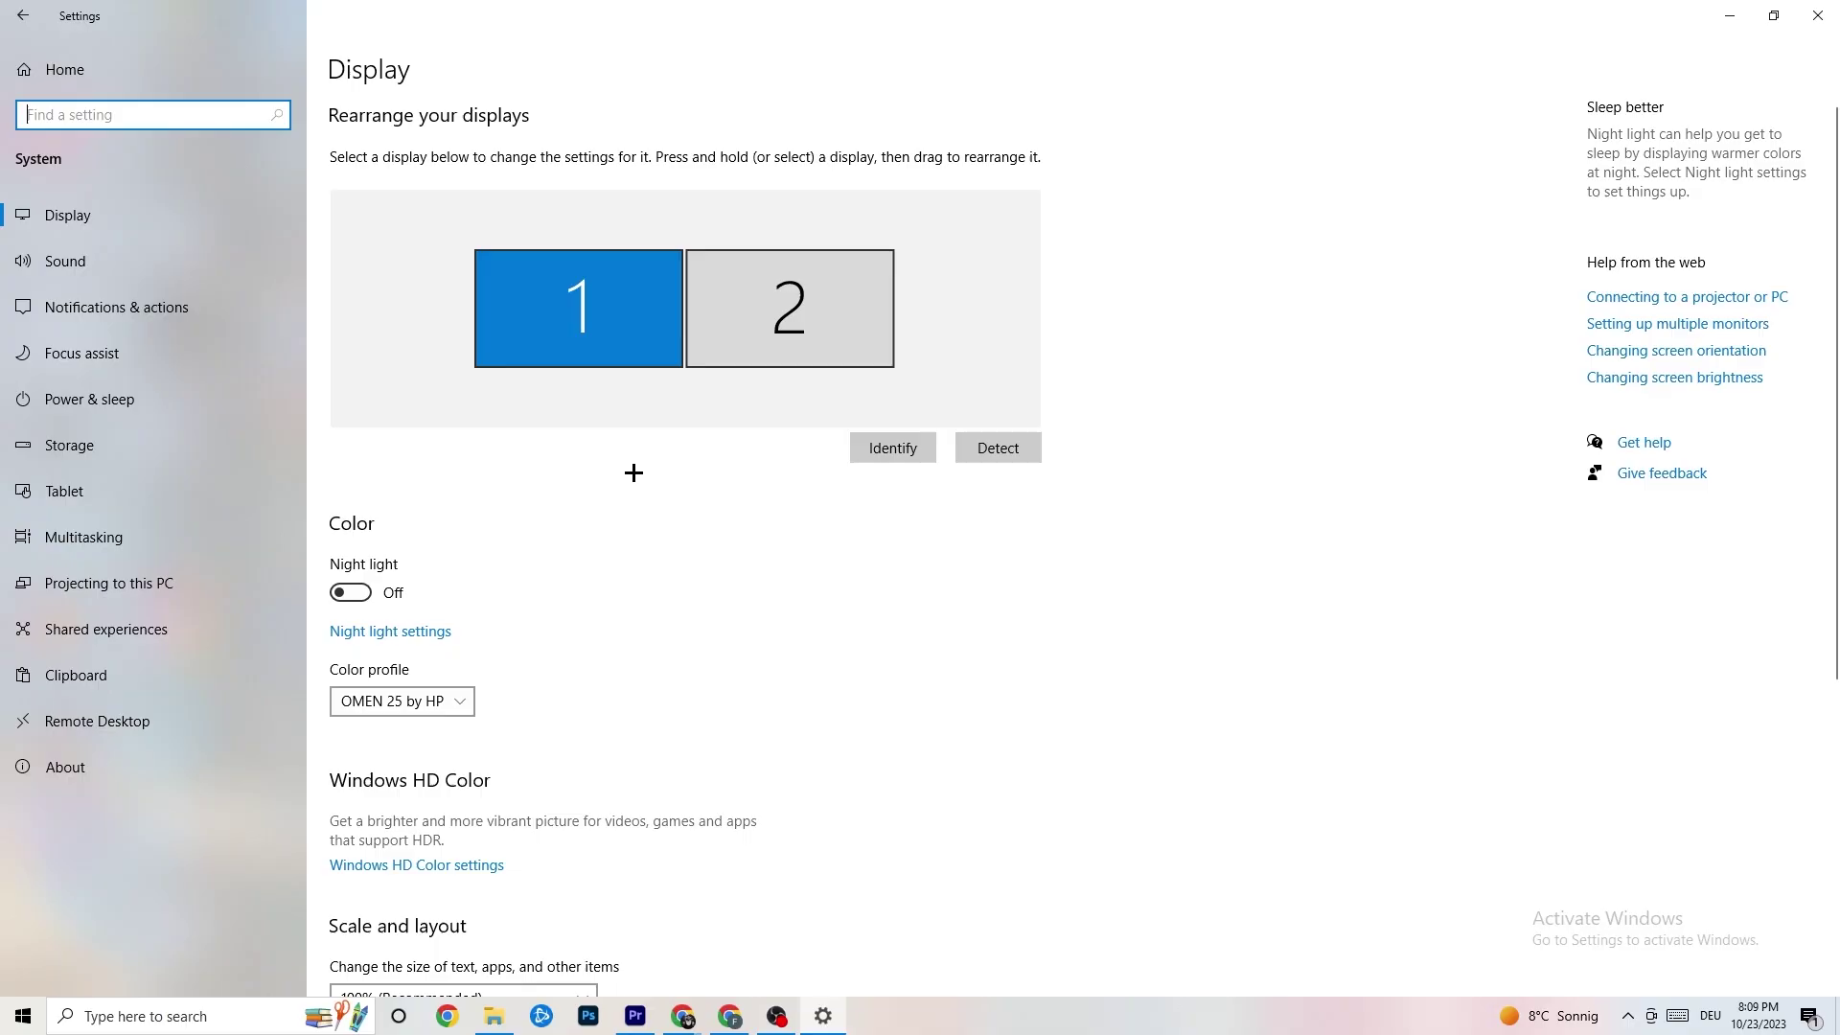
{"action": "scroll", "coordinate": [1033, 369], "scroll_direction": "down", "scroll_amount": 1}
{"action": "scroll", "coordinate": [1034, 374], "scroll_direction": "up", "scroll_amount": 1}
{"action": "scroll", "coordinate": [748, 407], "scroll_direction": "down", "scroll_amount": 5}
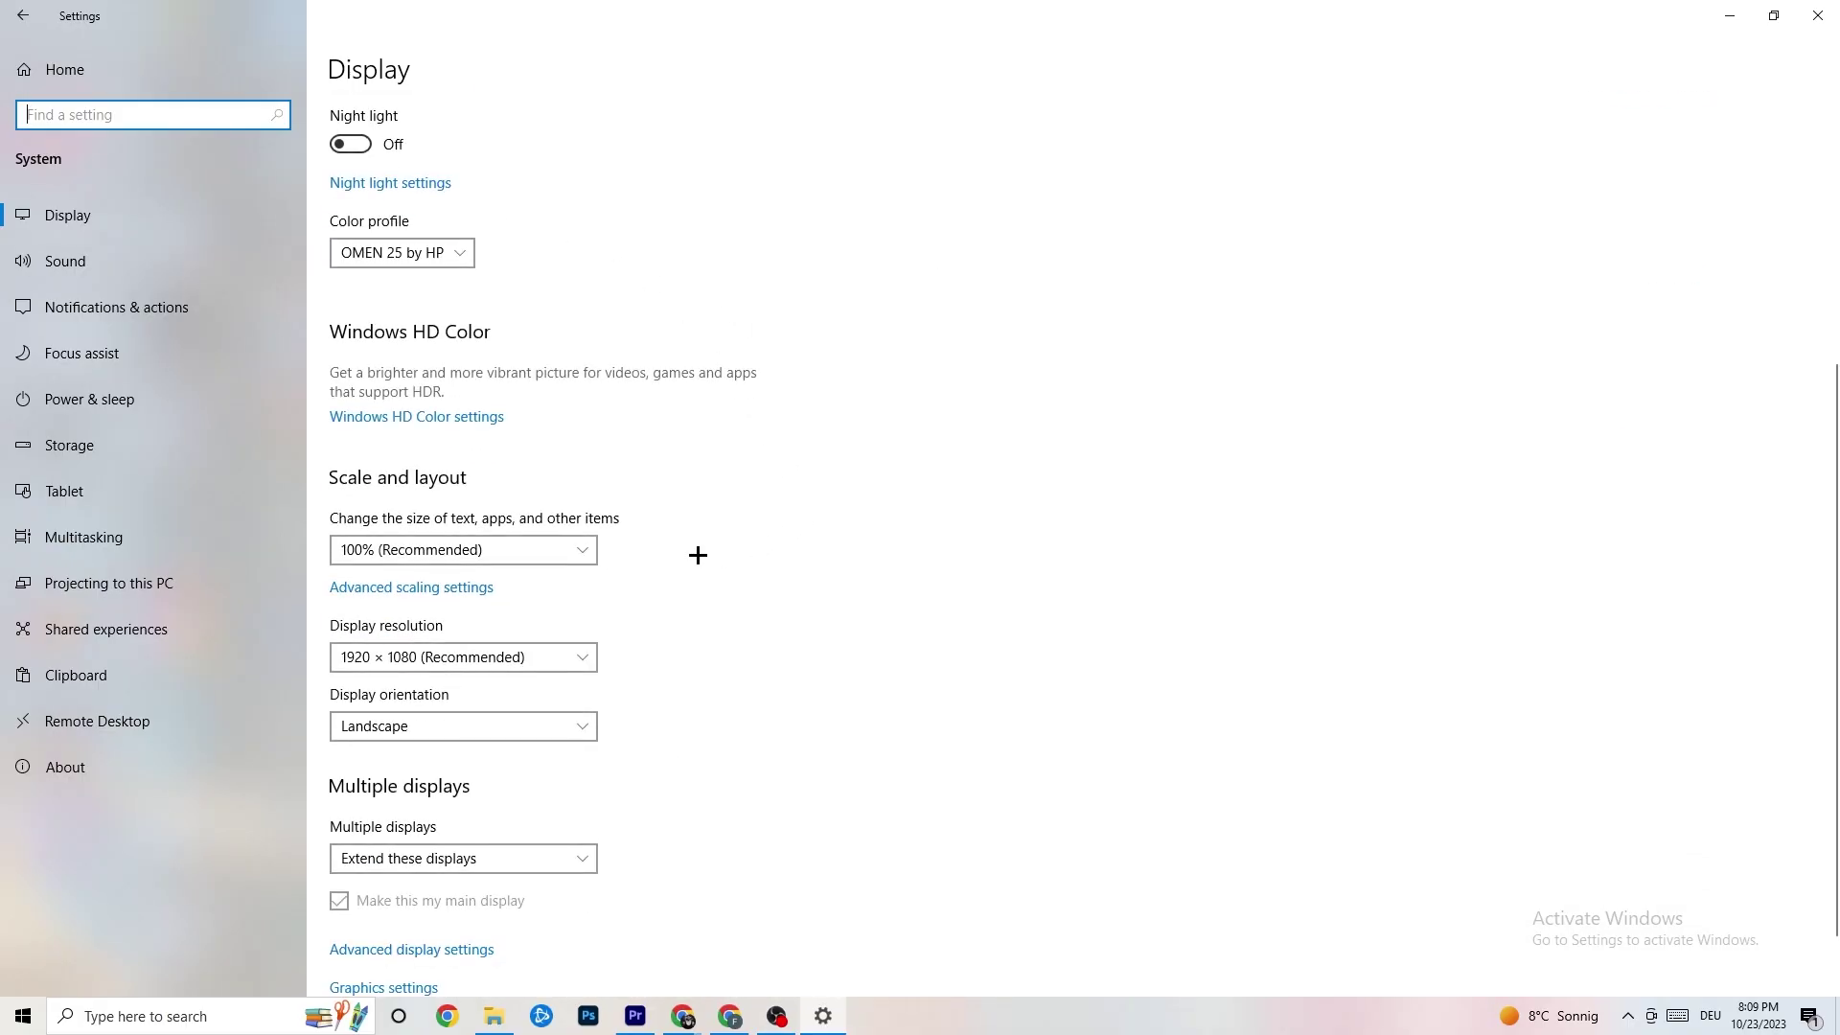
{"action": "left_click", "coordinate": [579, 554]}
{"action": "left_click", "coordinate": [537, 548]}
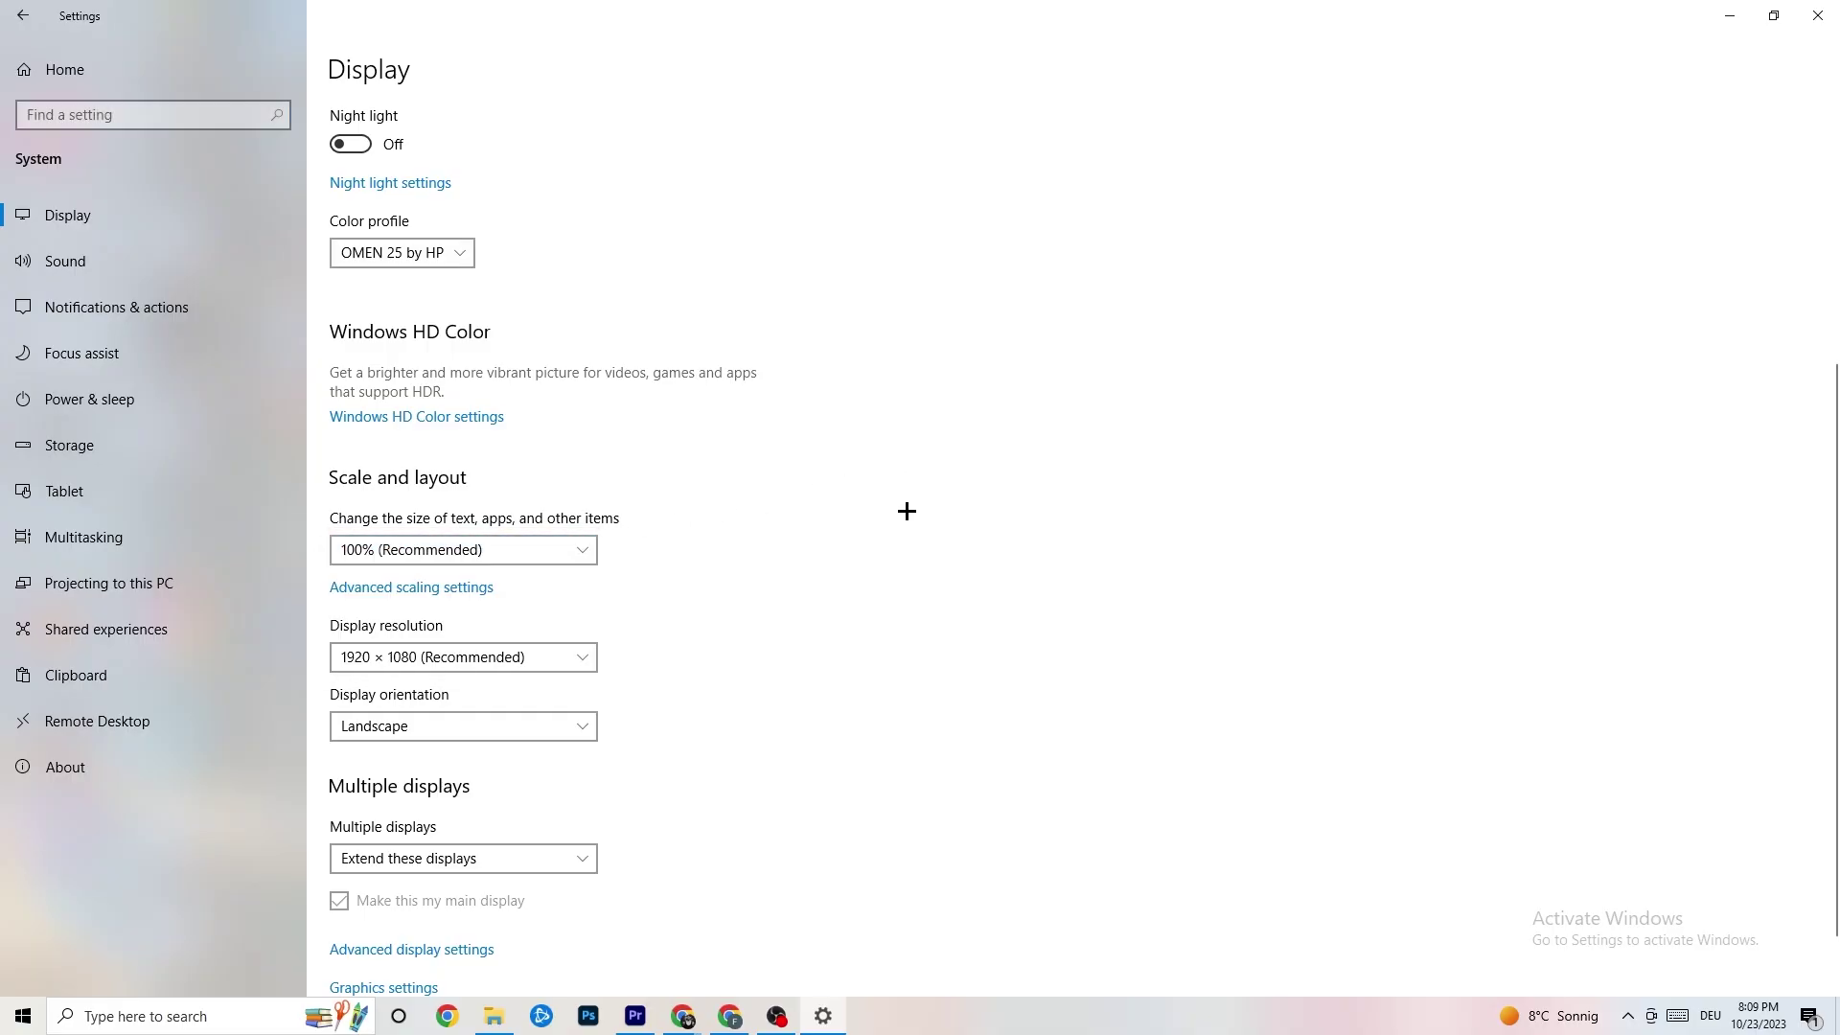
{"action": "left_click", "coordinate": [557, 659]}
{"action": "left_click", "coordinate": [818, 577]}
{"action": "scroll", "coordinate": [791, 556], "scroll_direction": "down", "scroll_amount": 1}
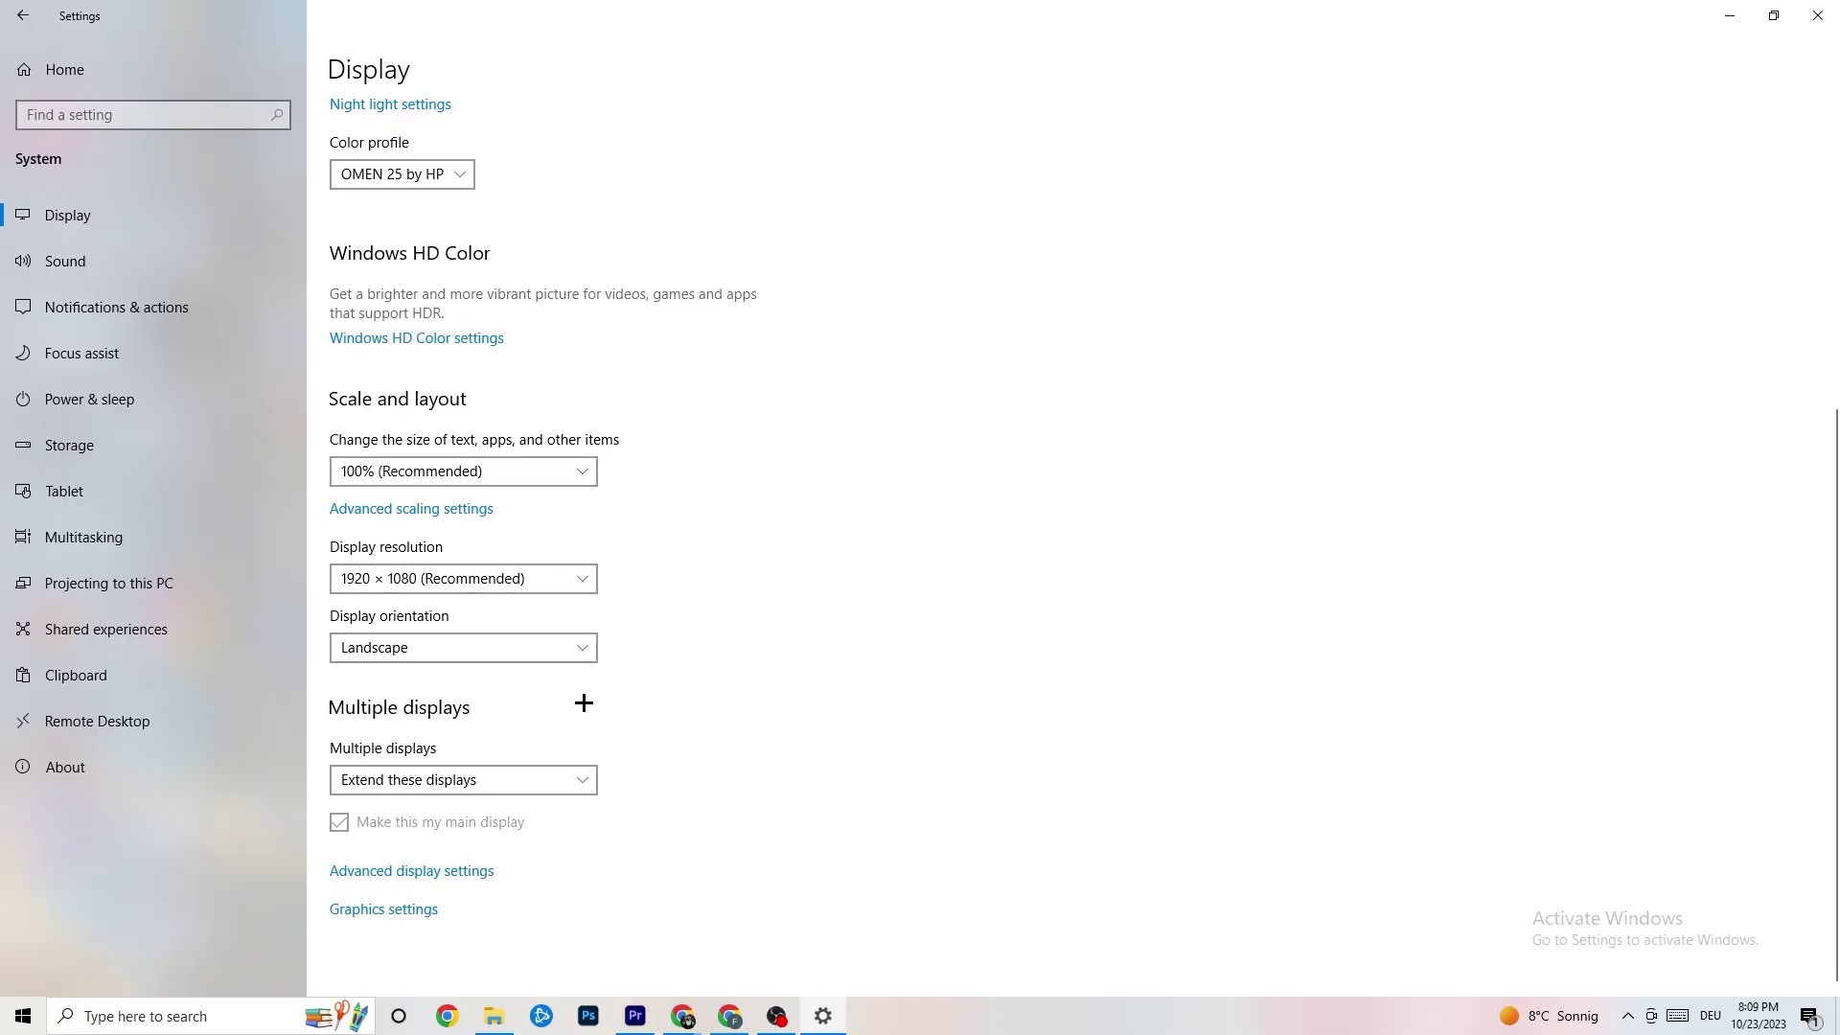
Step: Review the available power plans and the Storage Sense run frequencies in the system settings, returning to the storage overview
{"action": "left_click", "coordinate": [178, 399]}
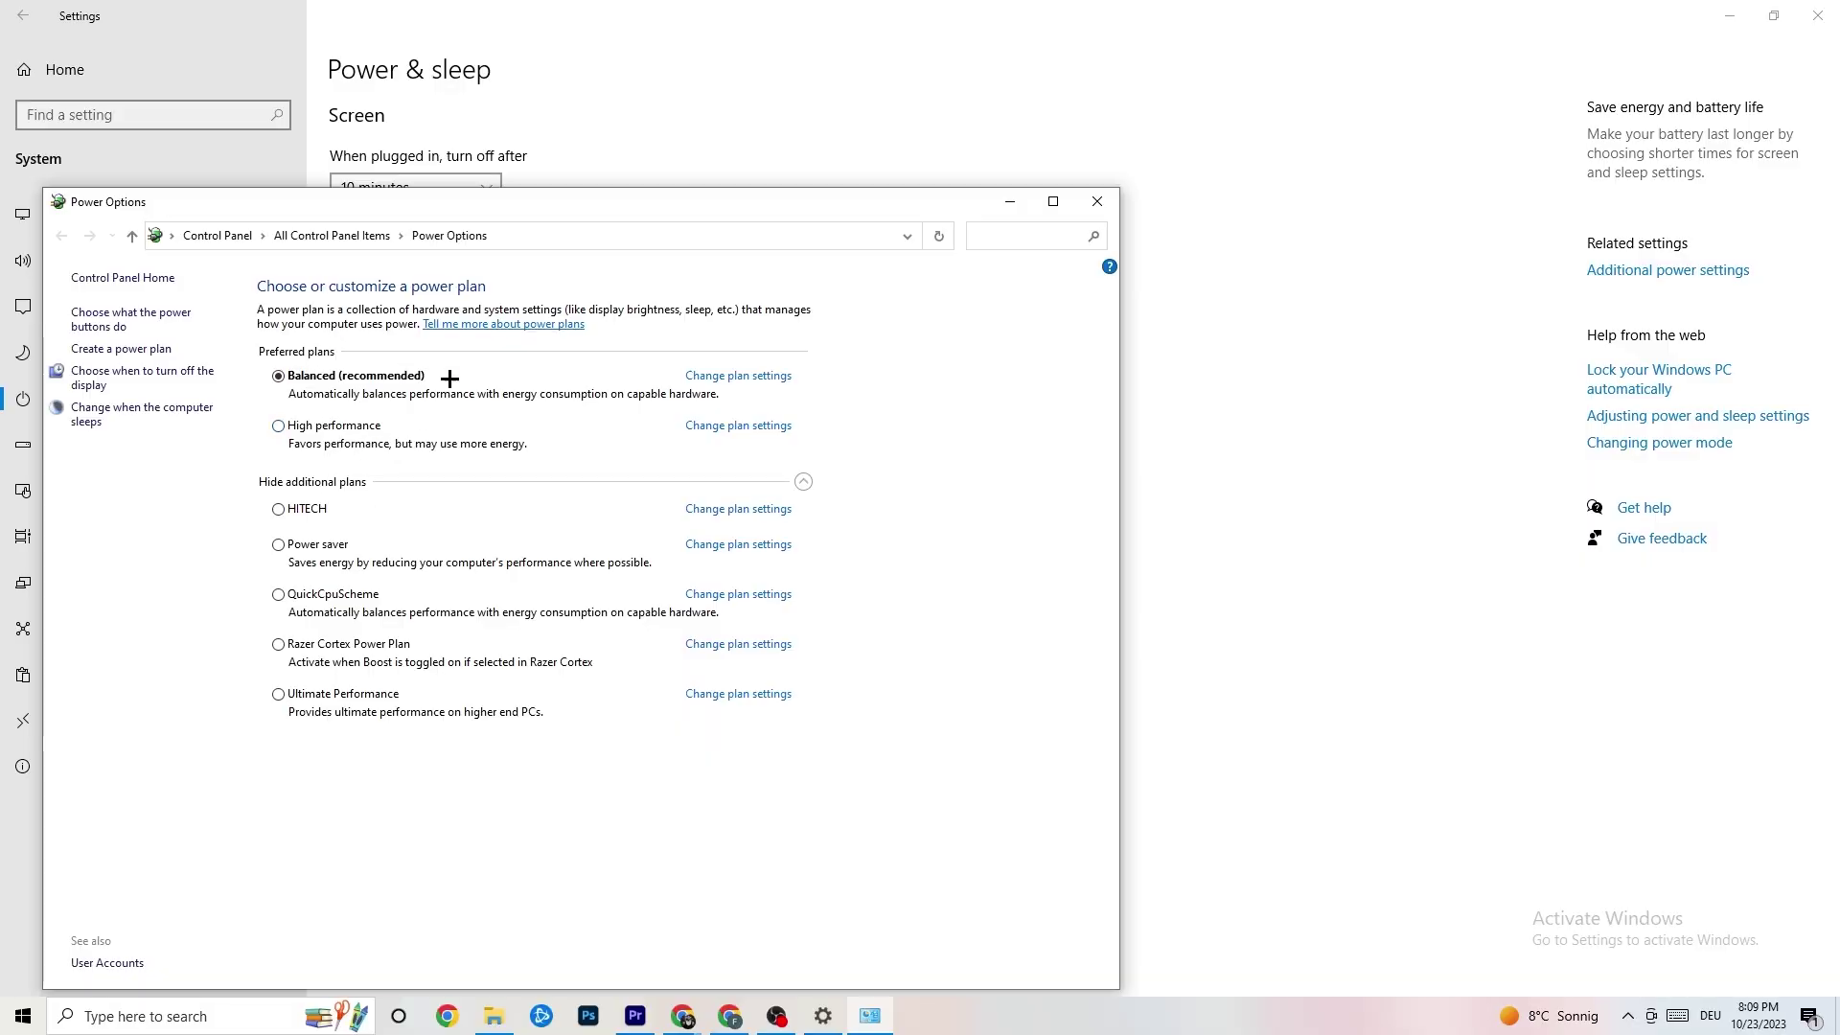
{"action": "left_click", "coordinate": [1098, 203]}
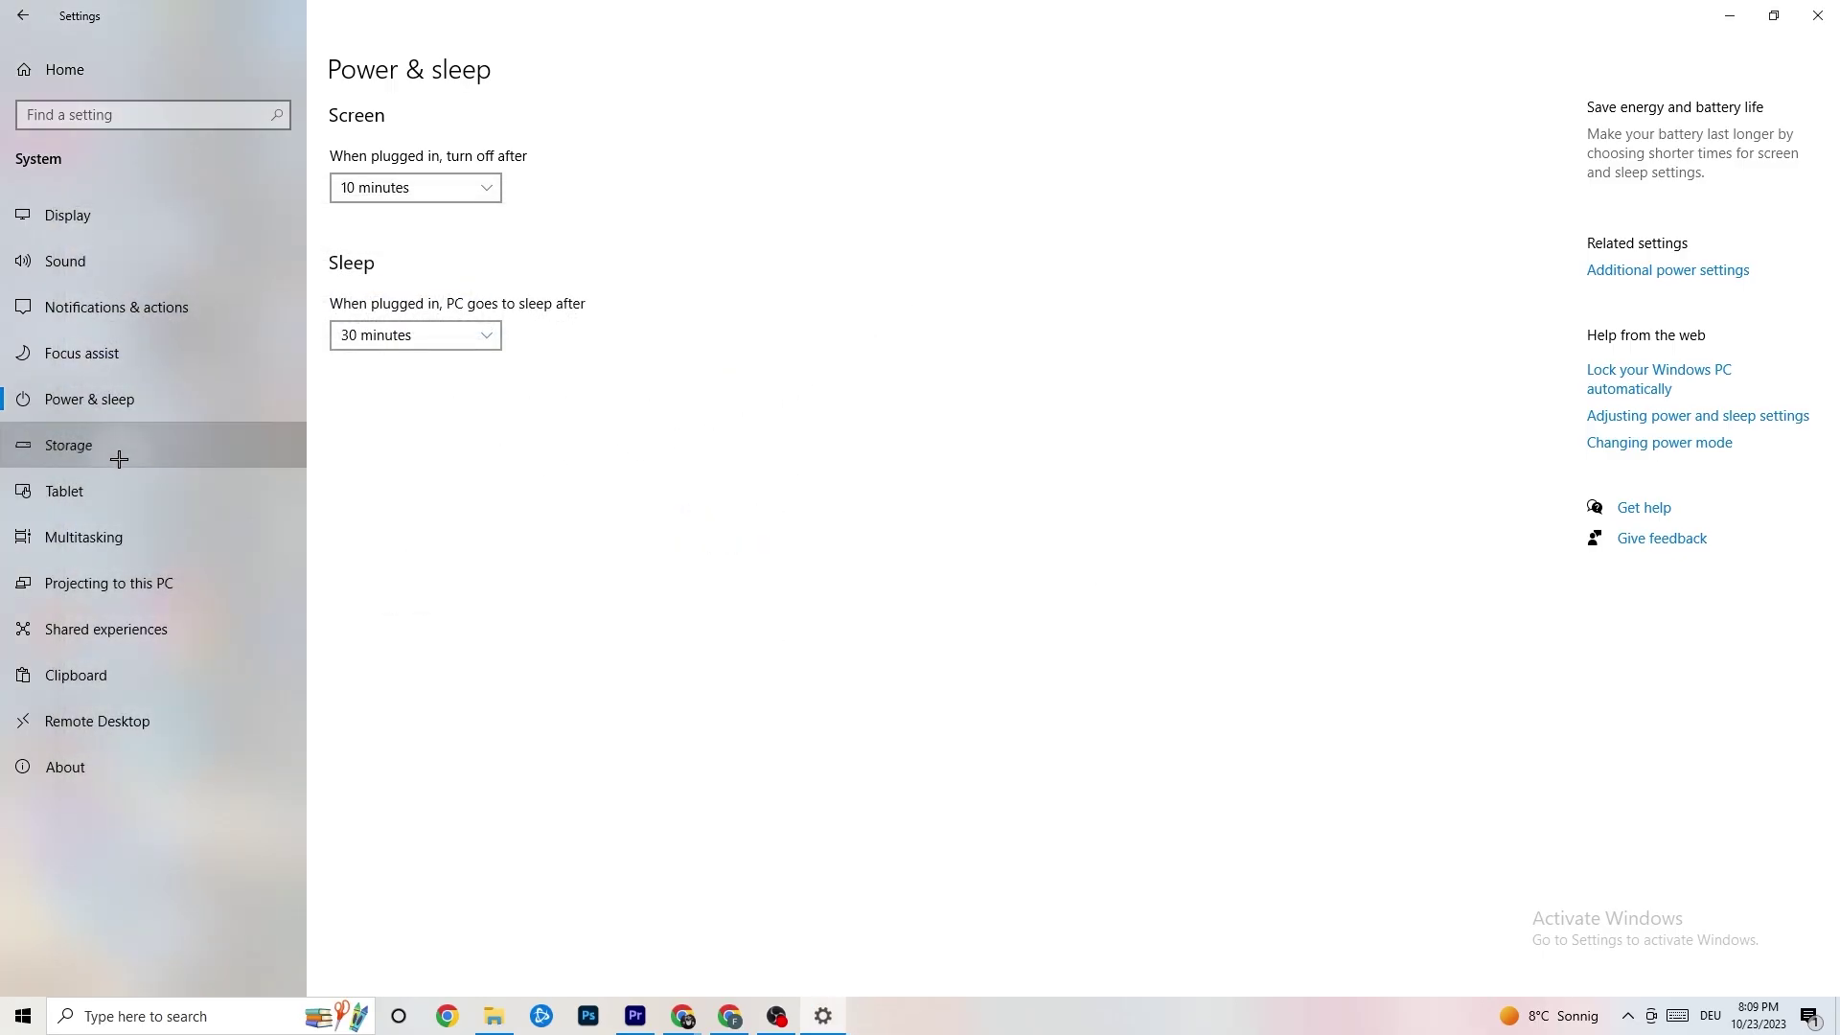
{"action": "left_click", "coordinate": [119, 459]}
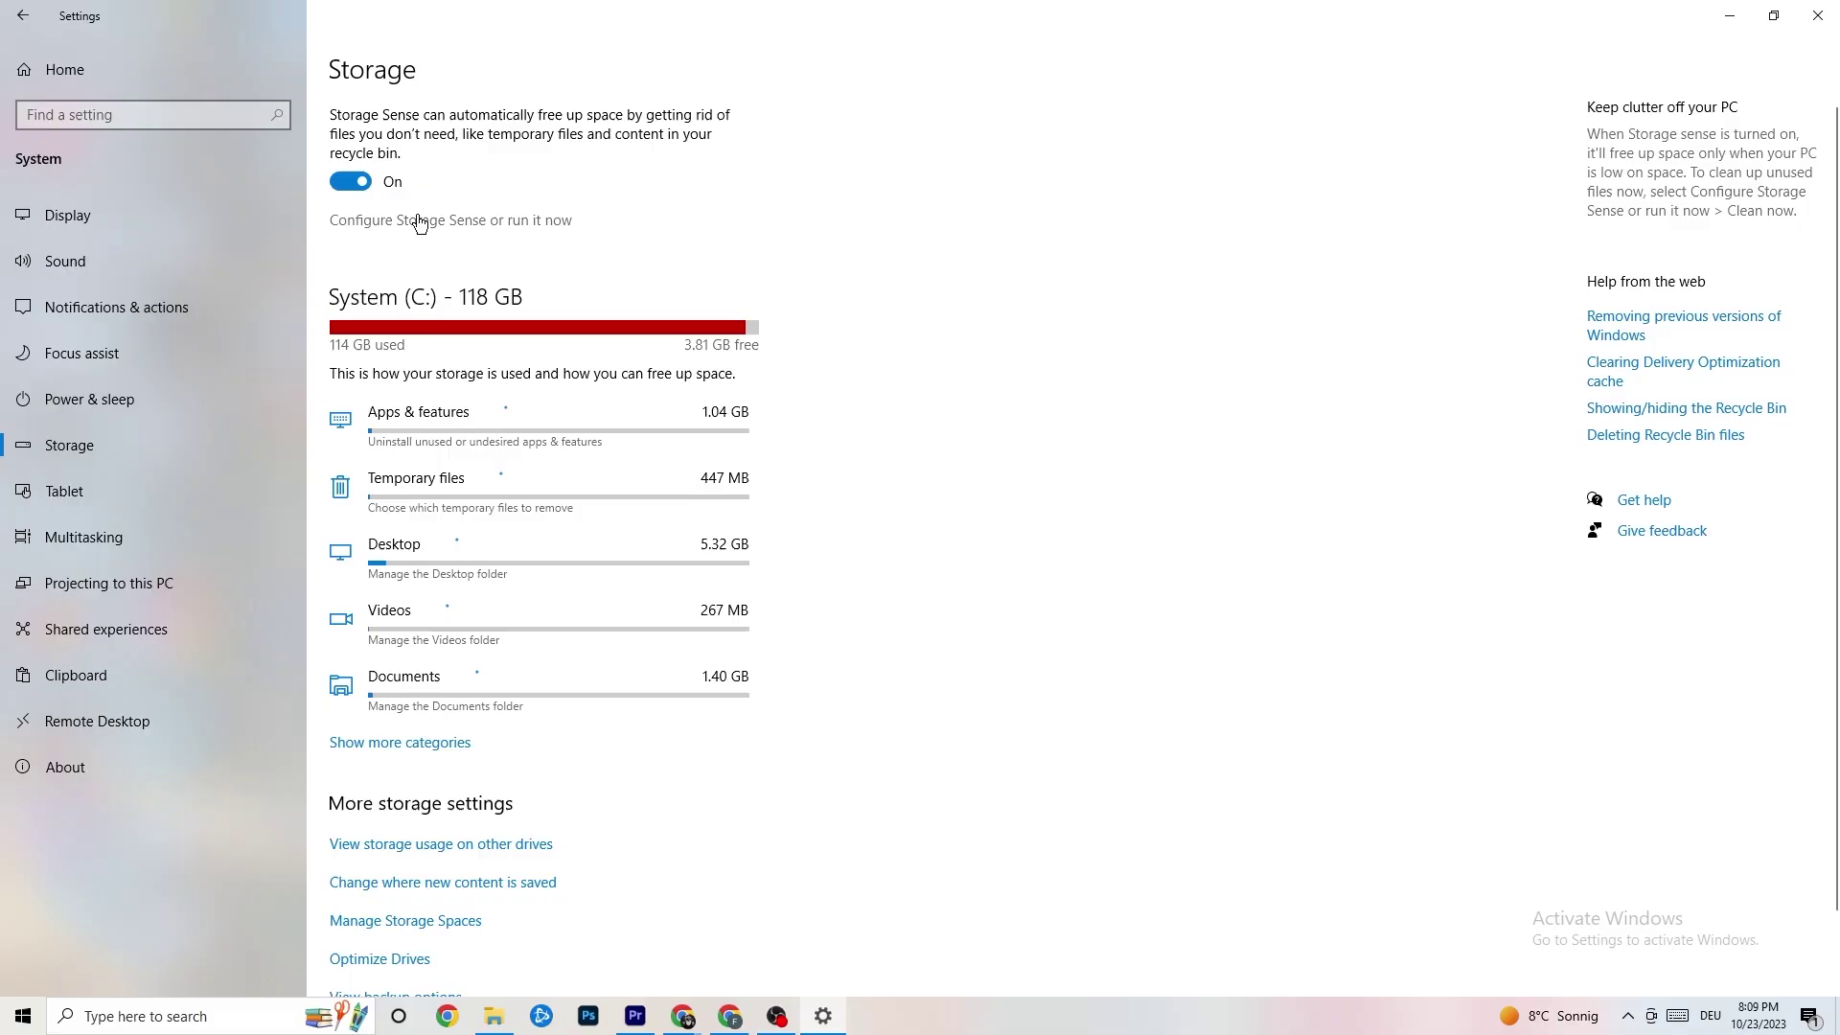
{"action": "left_click", "coordinate": [515, 222]}
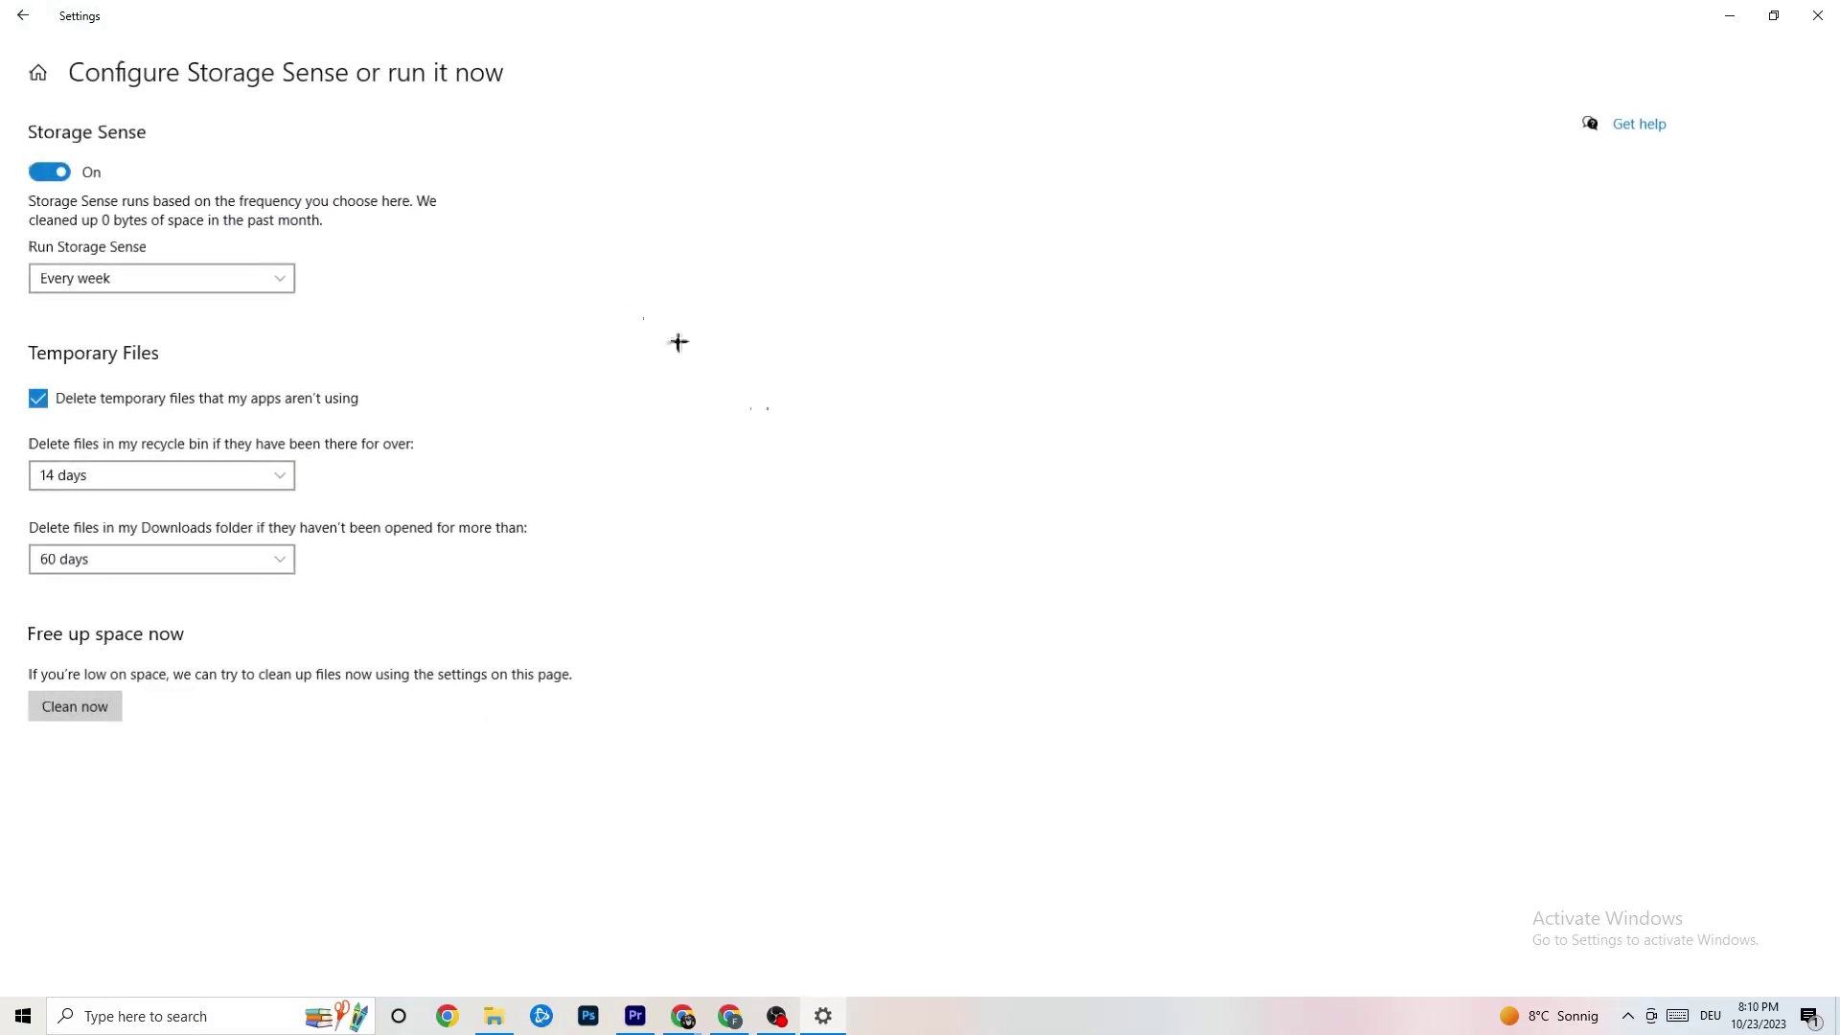
{"action": "left_click", "coordinate": [254, 283]}
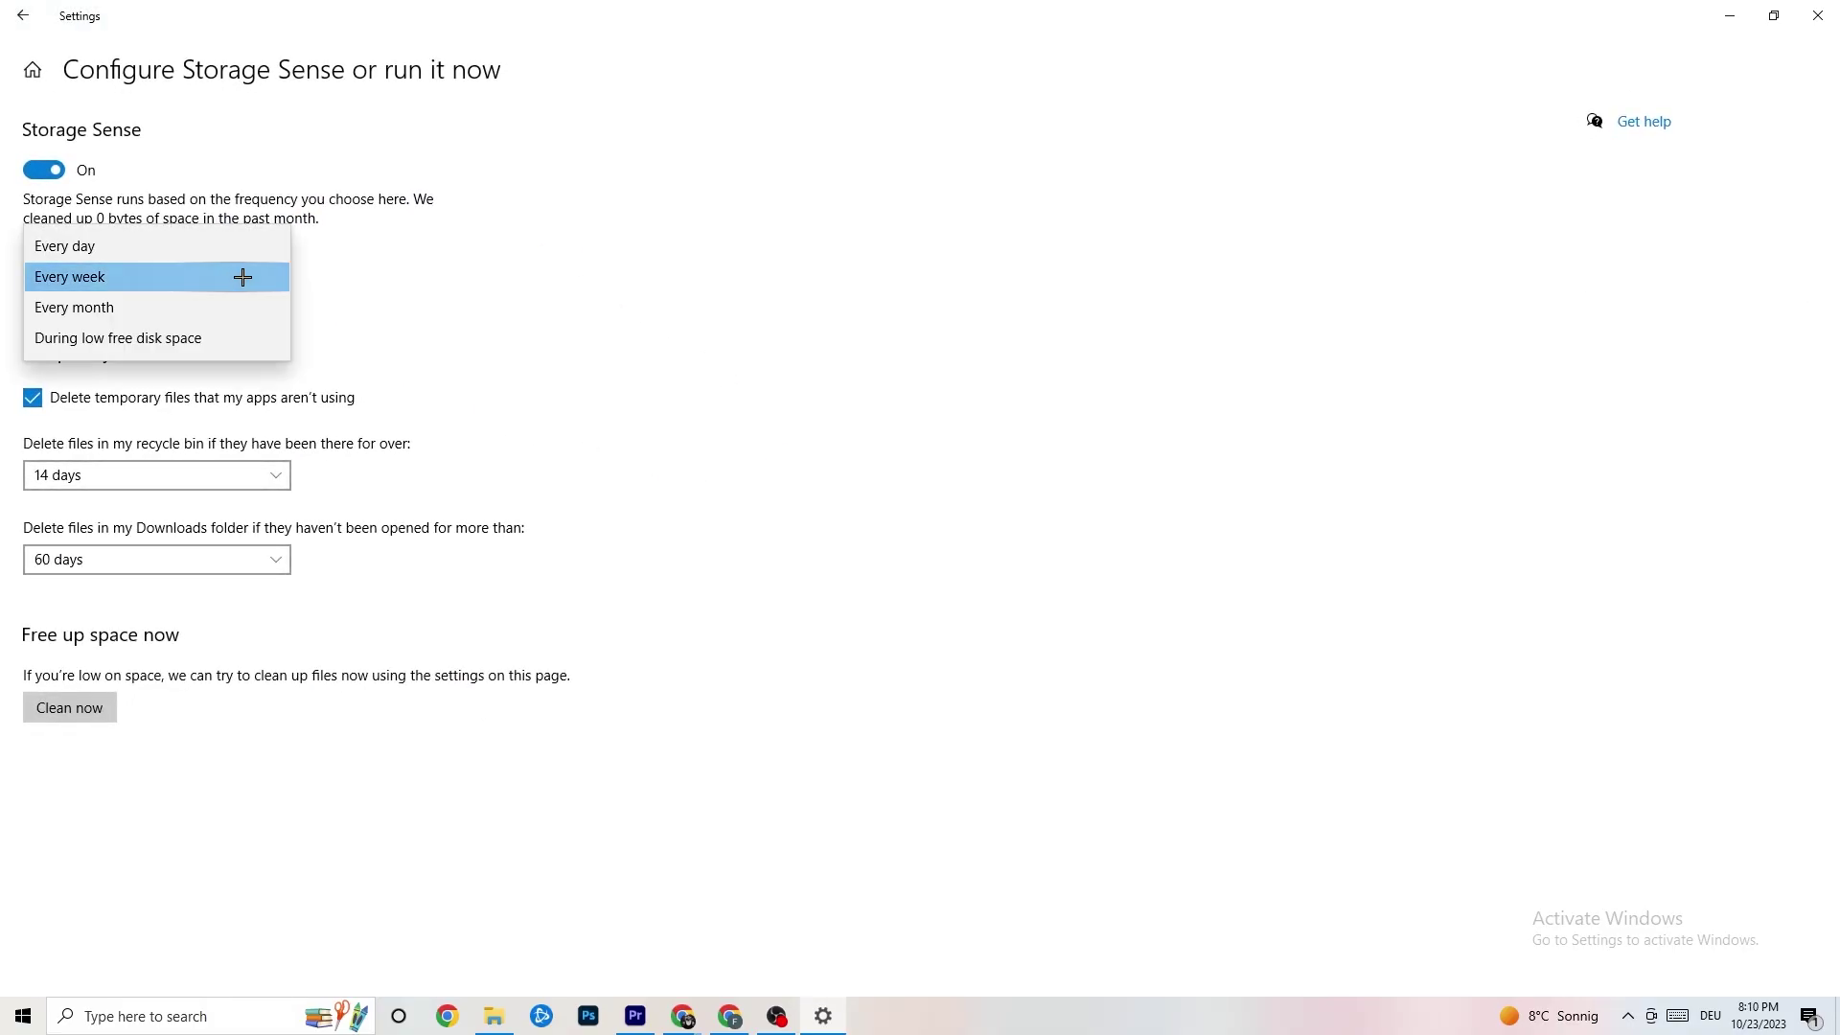
{"action": "left_click", "coordinate": [572, 274]}
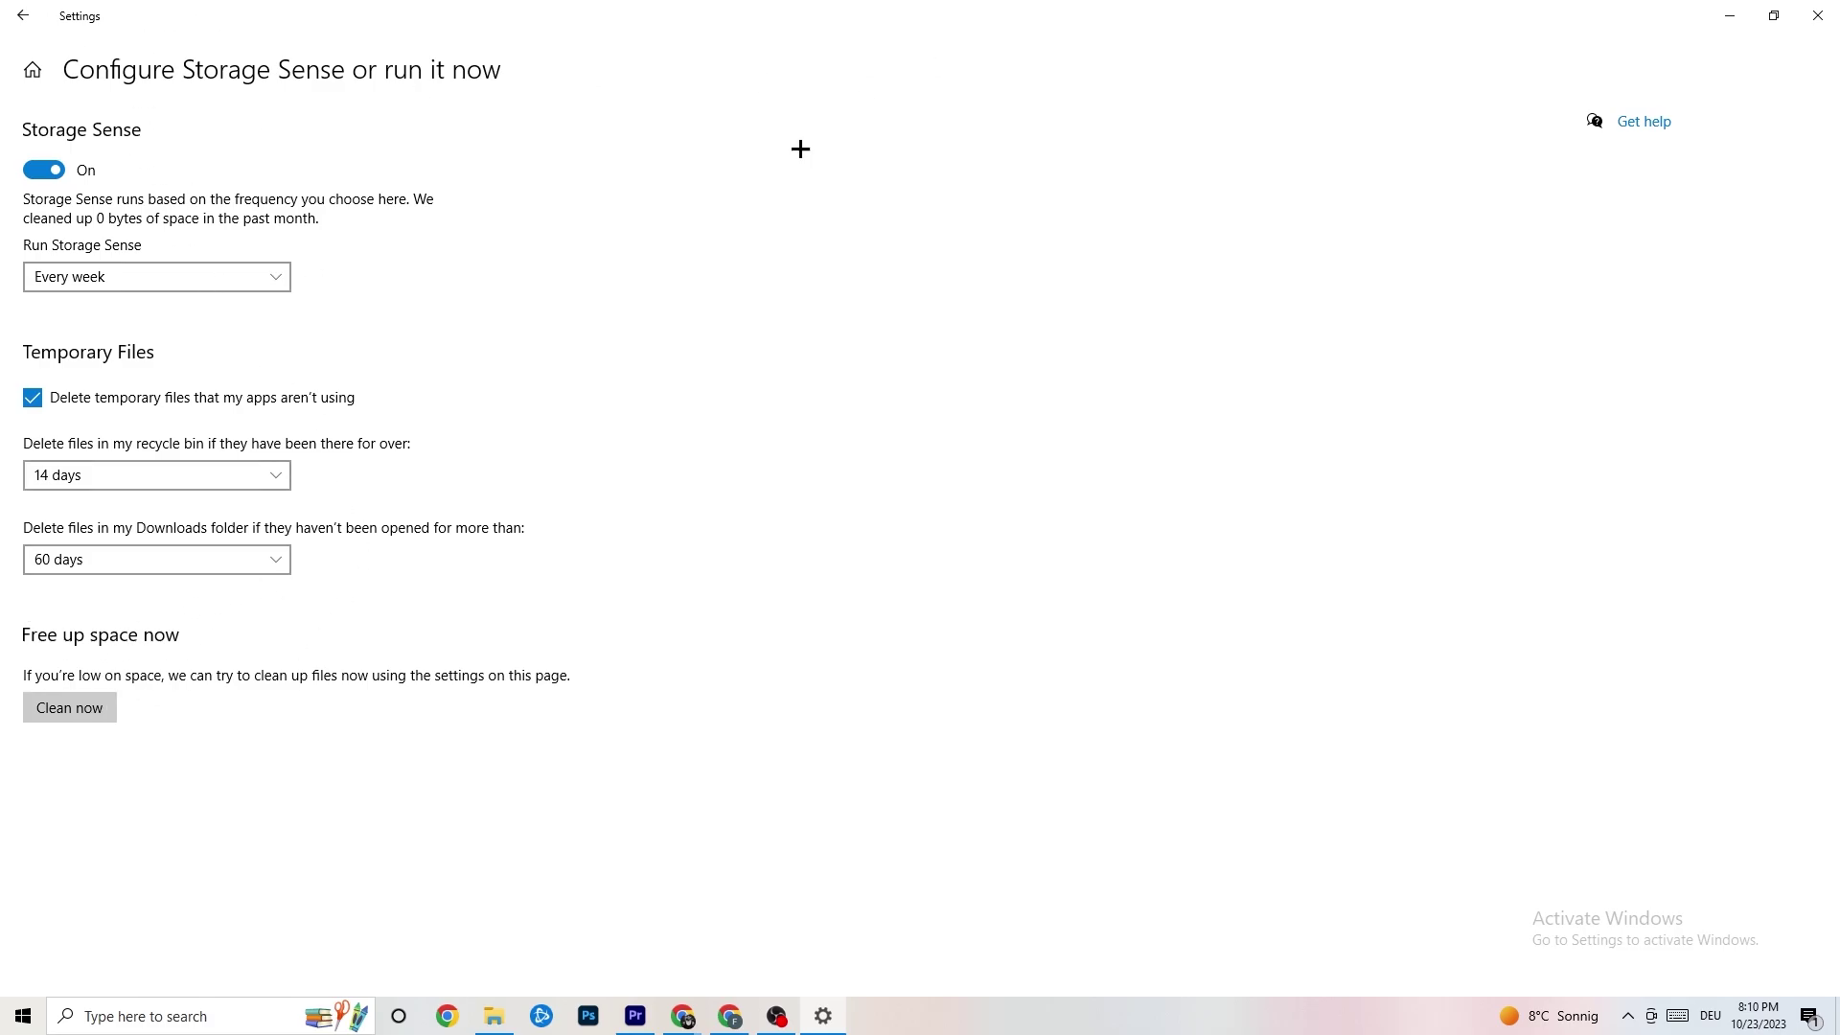
{"action": "left_click", "coordinate": [30, 21]}
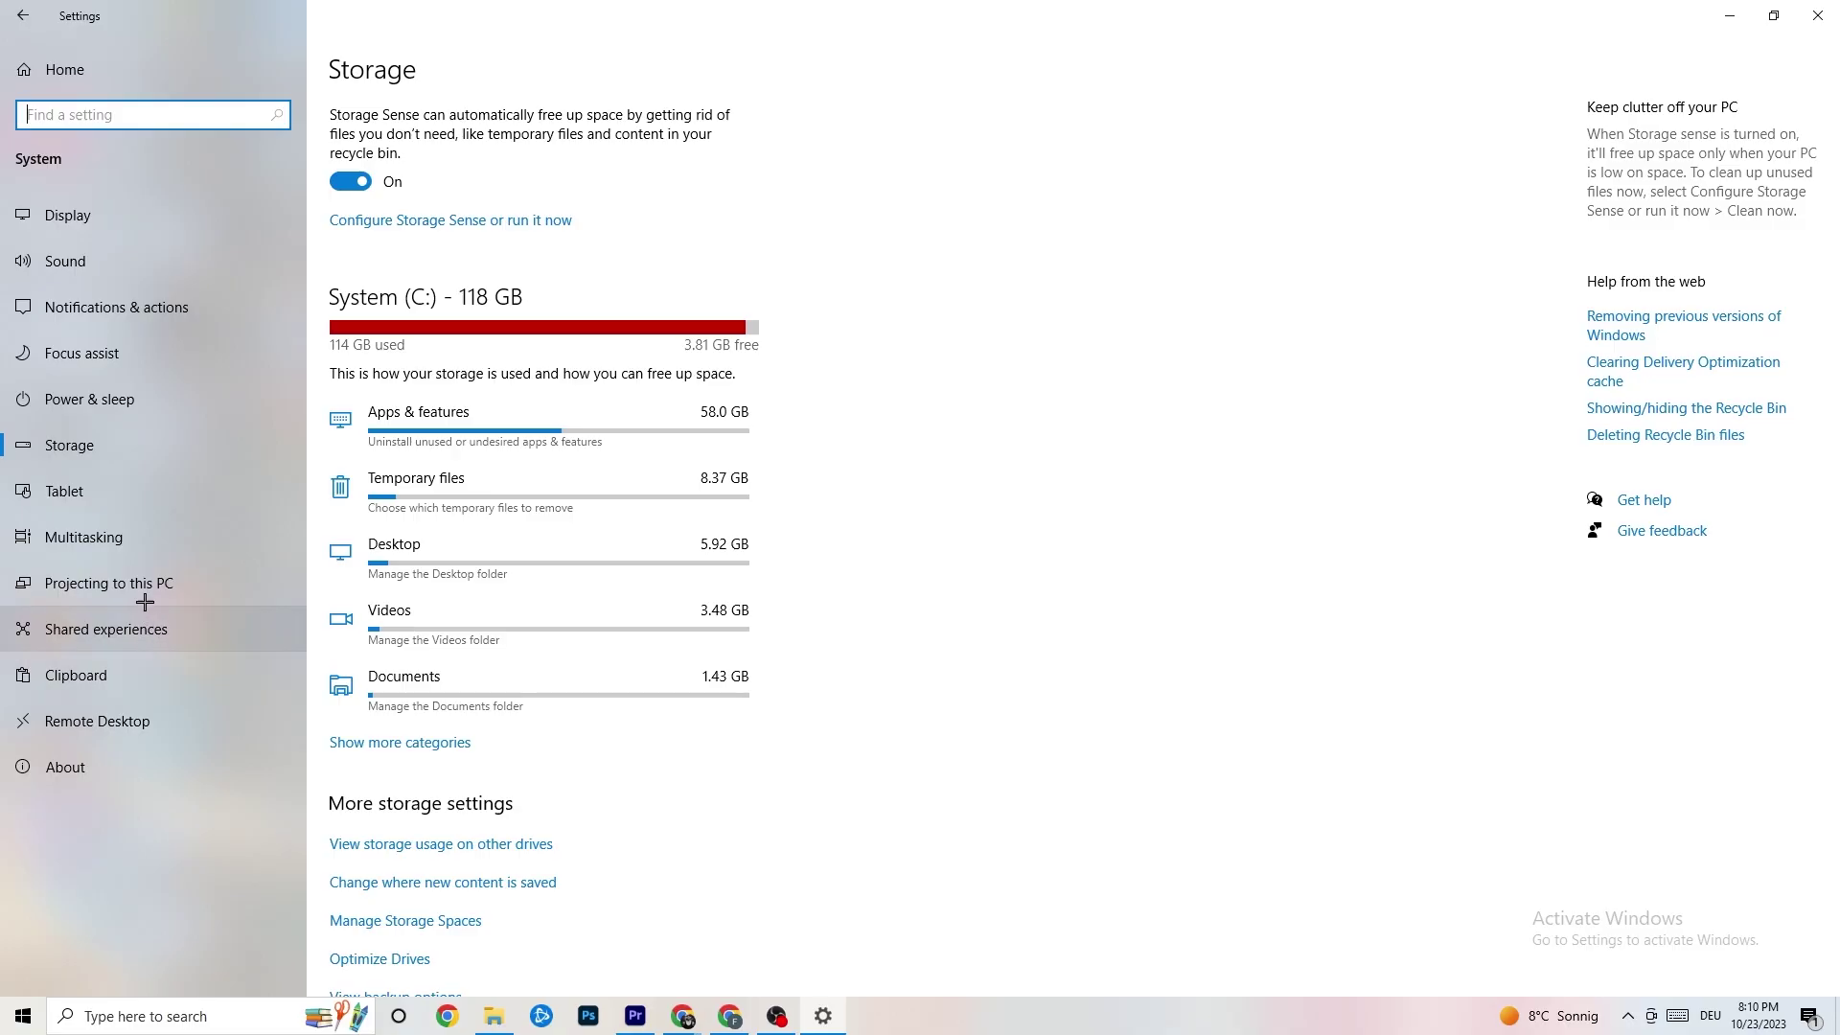
Step: Look through the installed apps list and the default apps in the Apps settings
{"action": "left_click", "coordinate": [16, 19]}
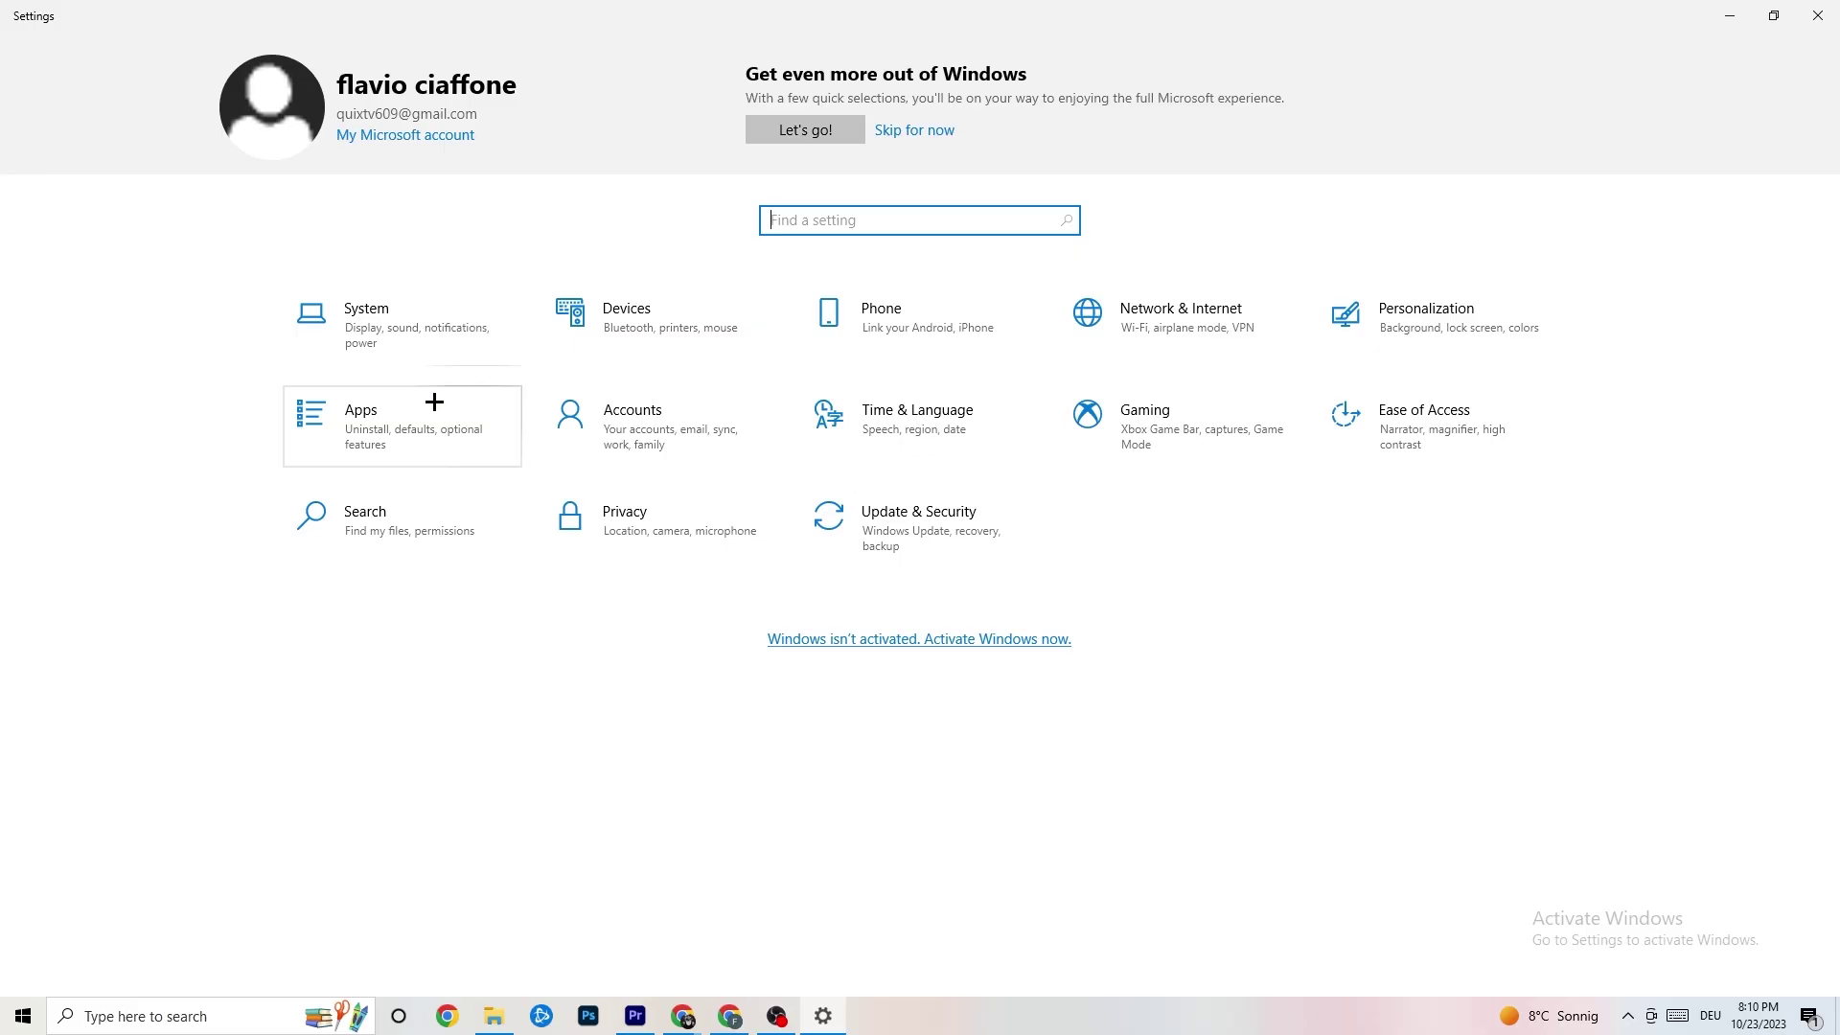
{"action": "left_click", "coordinate": [409, 422]}
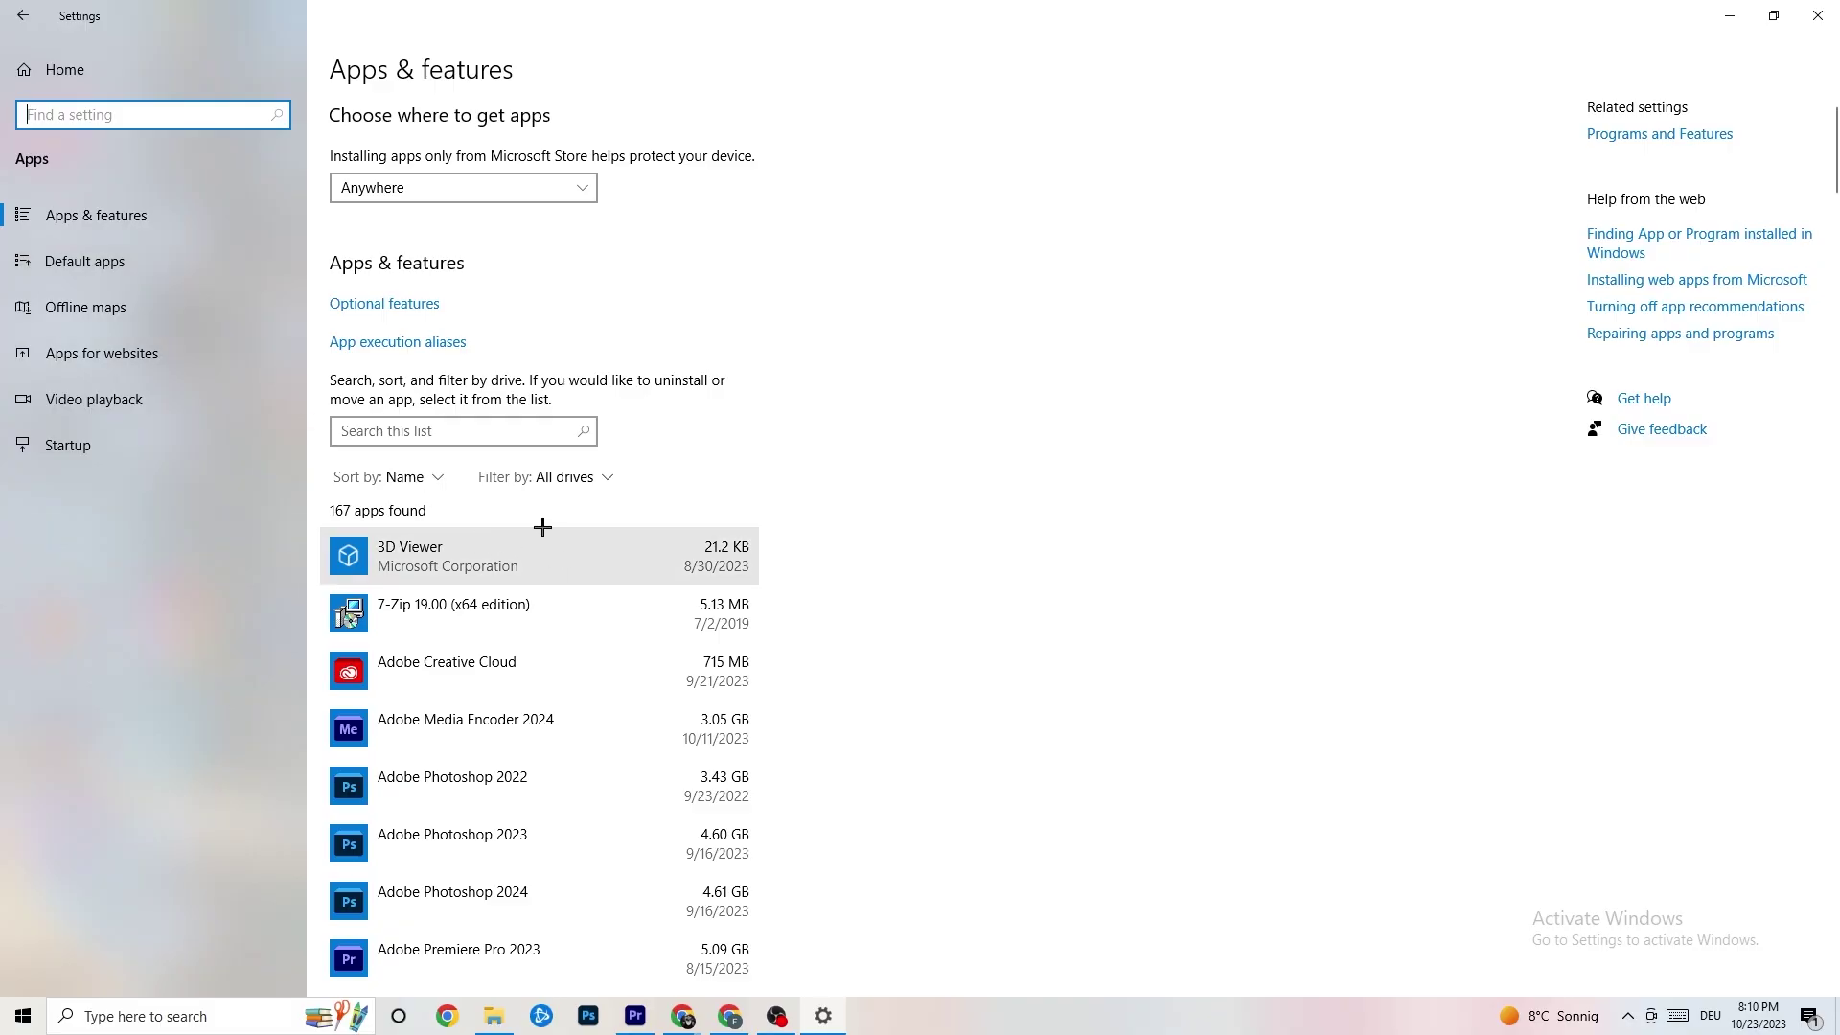
{"action": "left_click", "coordinate": [143, 264]}
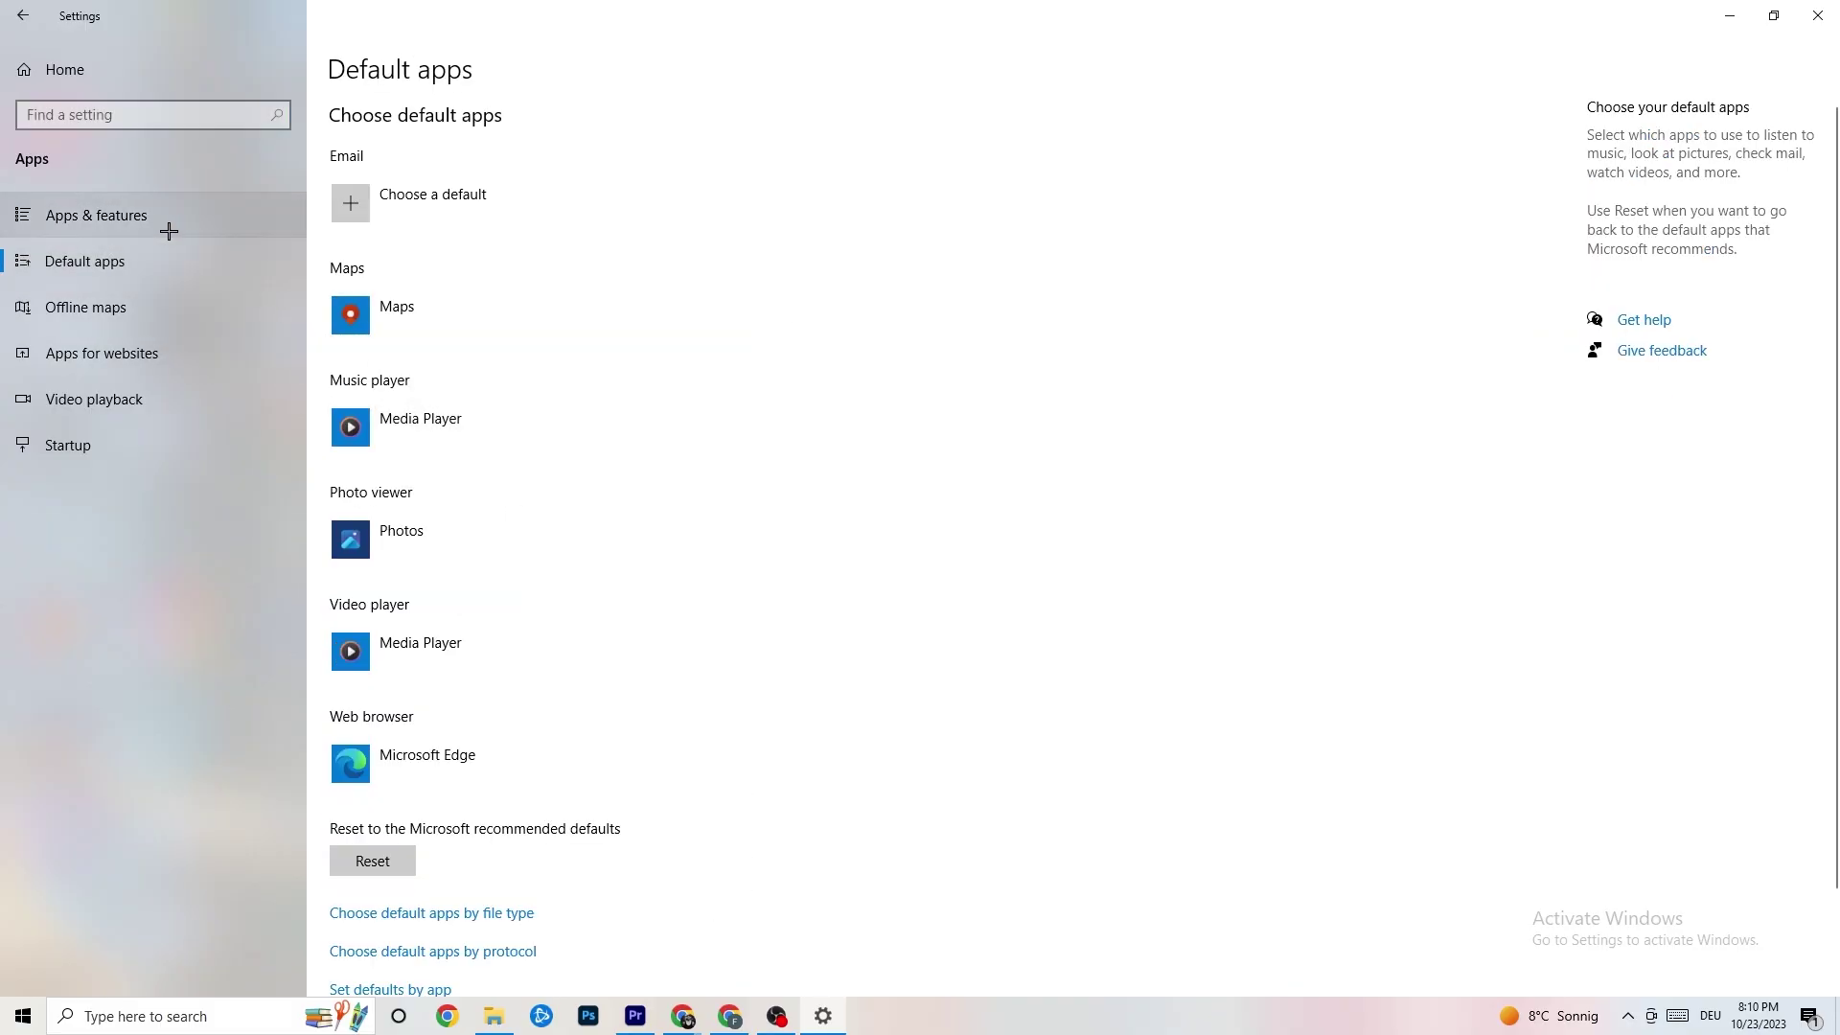
{"action": "left_click", "coordinate": [153, 217]}
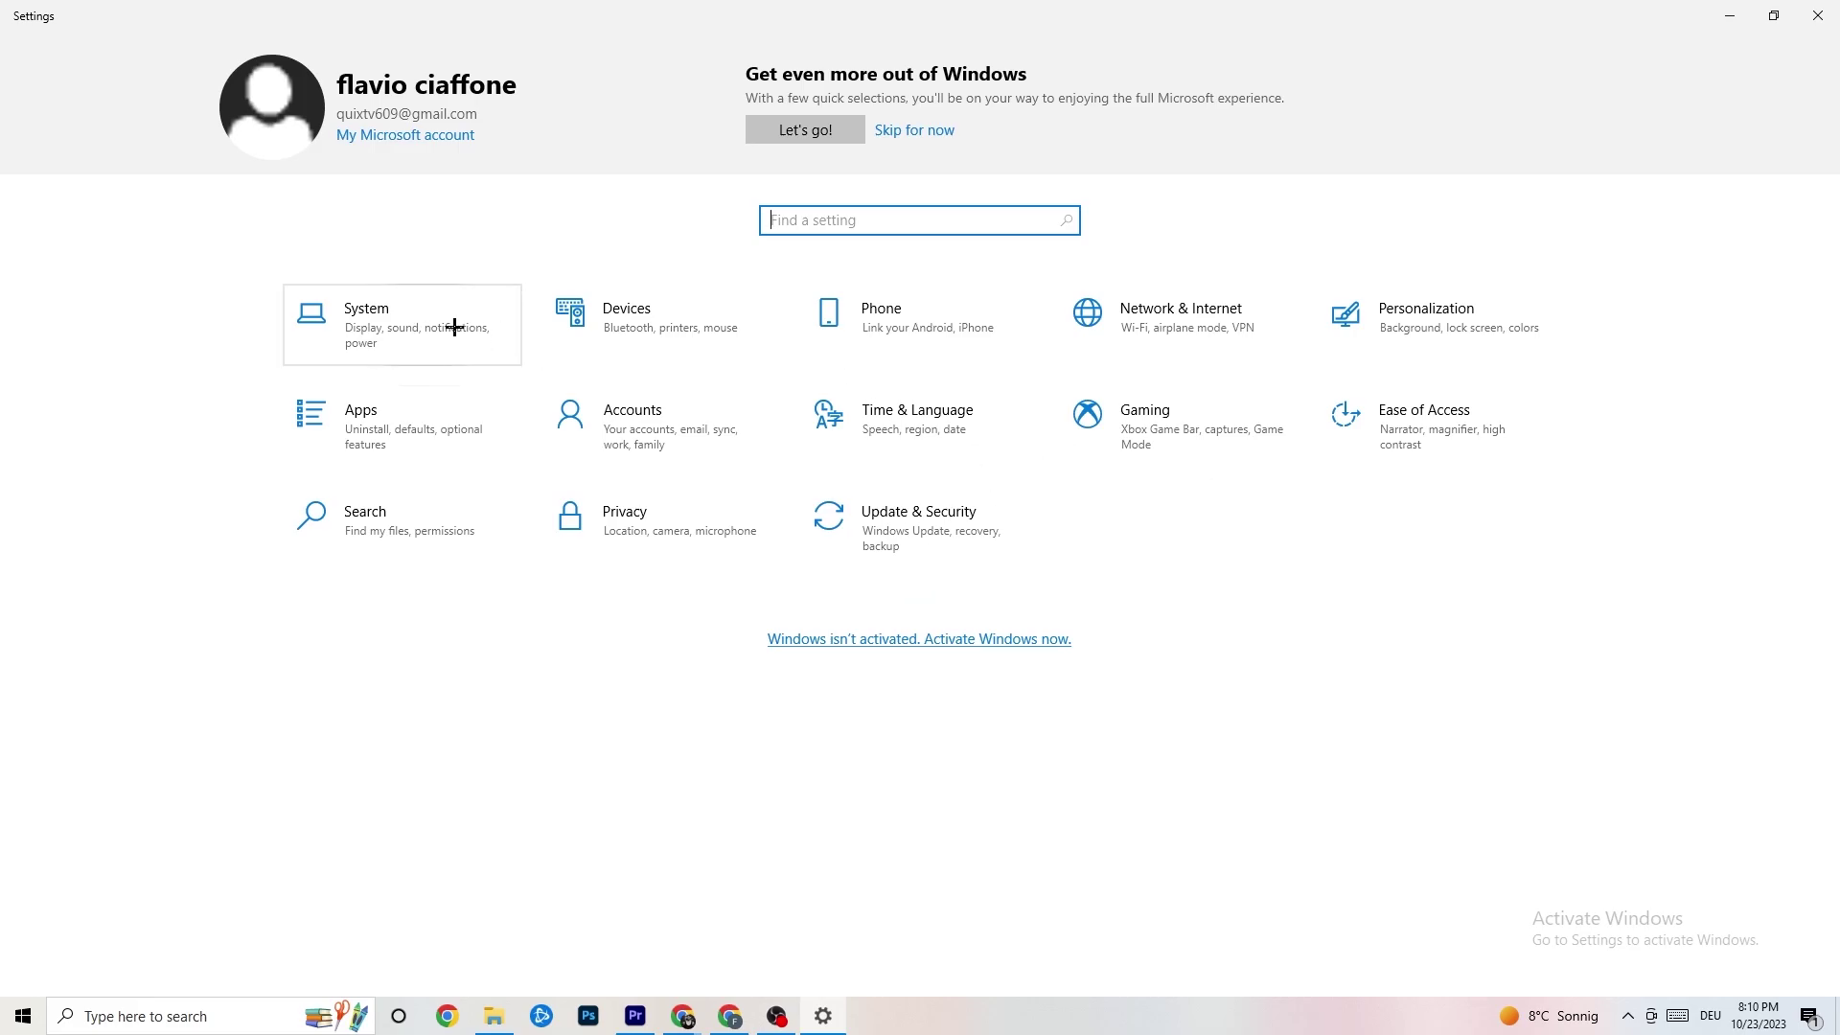
Step: Check the Xbox Game Bar, background recording and Game Mode options in the Gaming settings
{"action": "left_click", "coordinate": [1173, 455]}
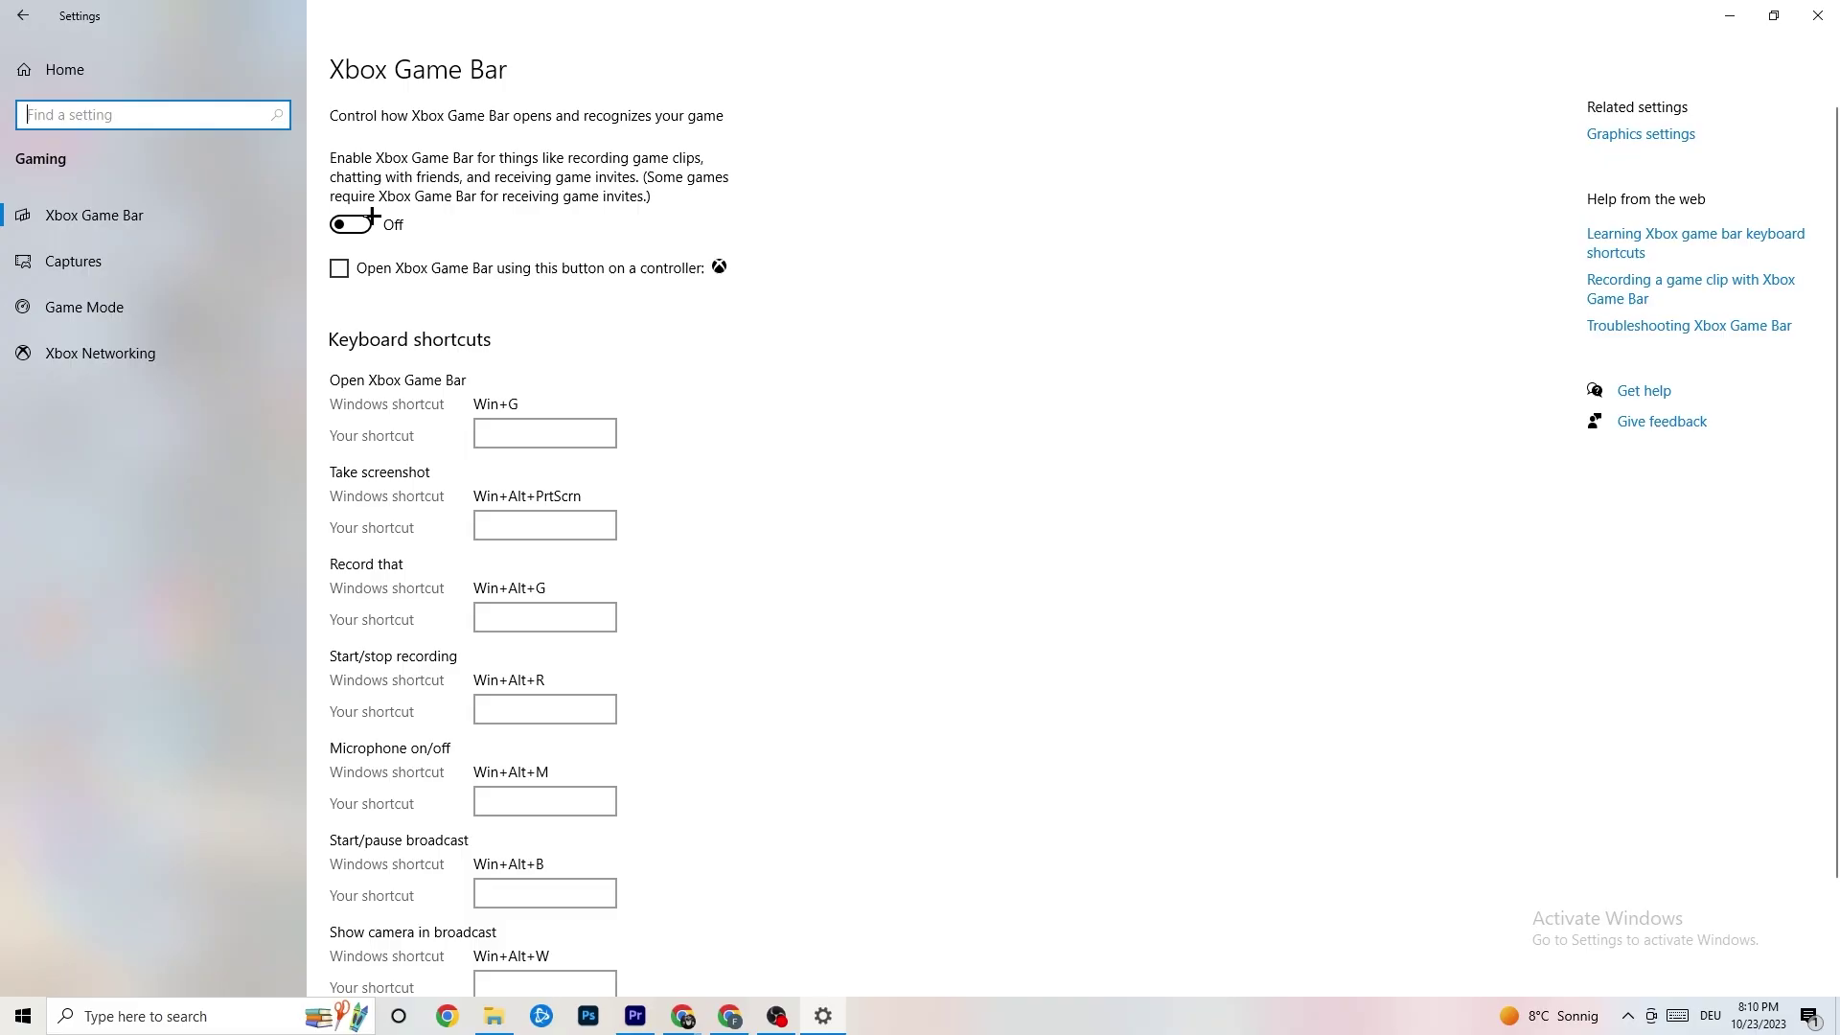
{"action": "left_click", "coordinate": [180, 260]}
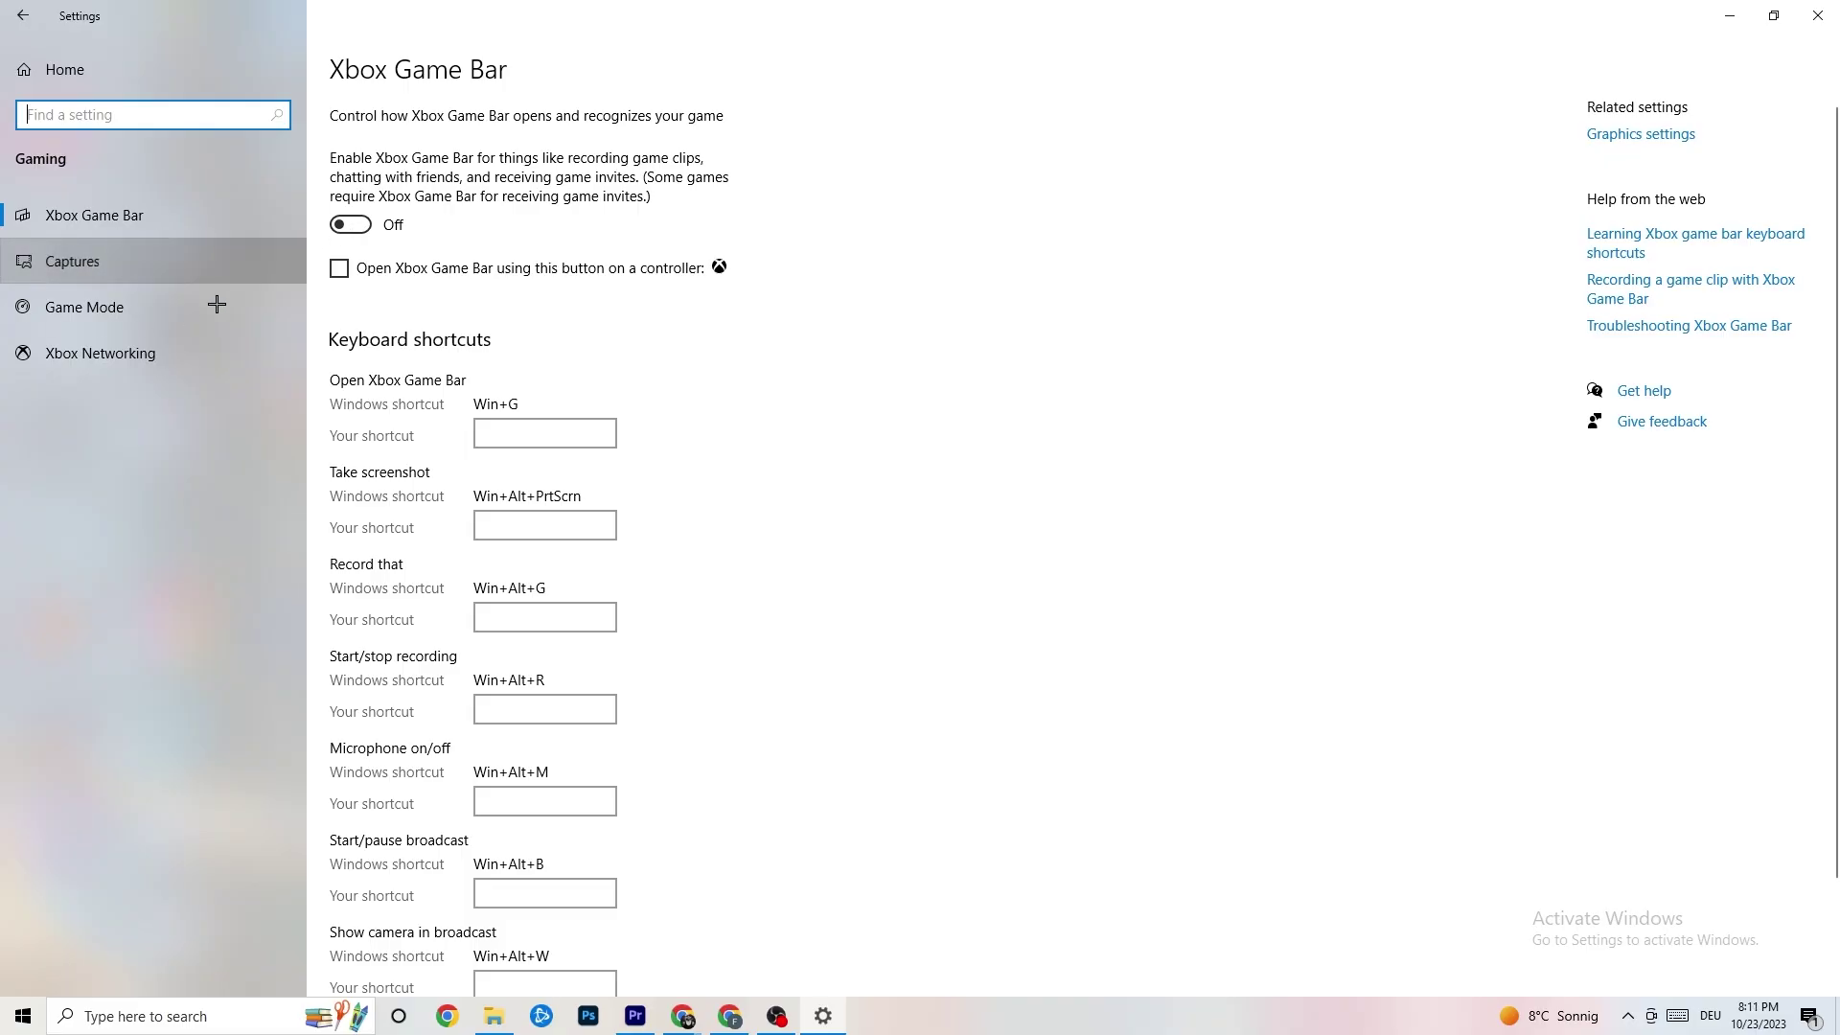
{"action": "scroll", "coordinate": [640, 407], "scroll_direction": "down", "scroll_amount": 2}
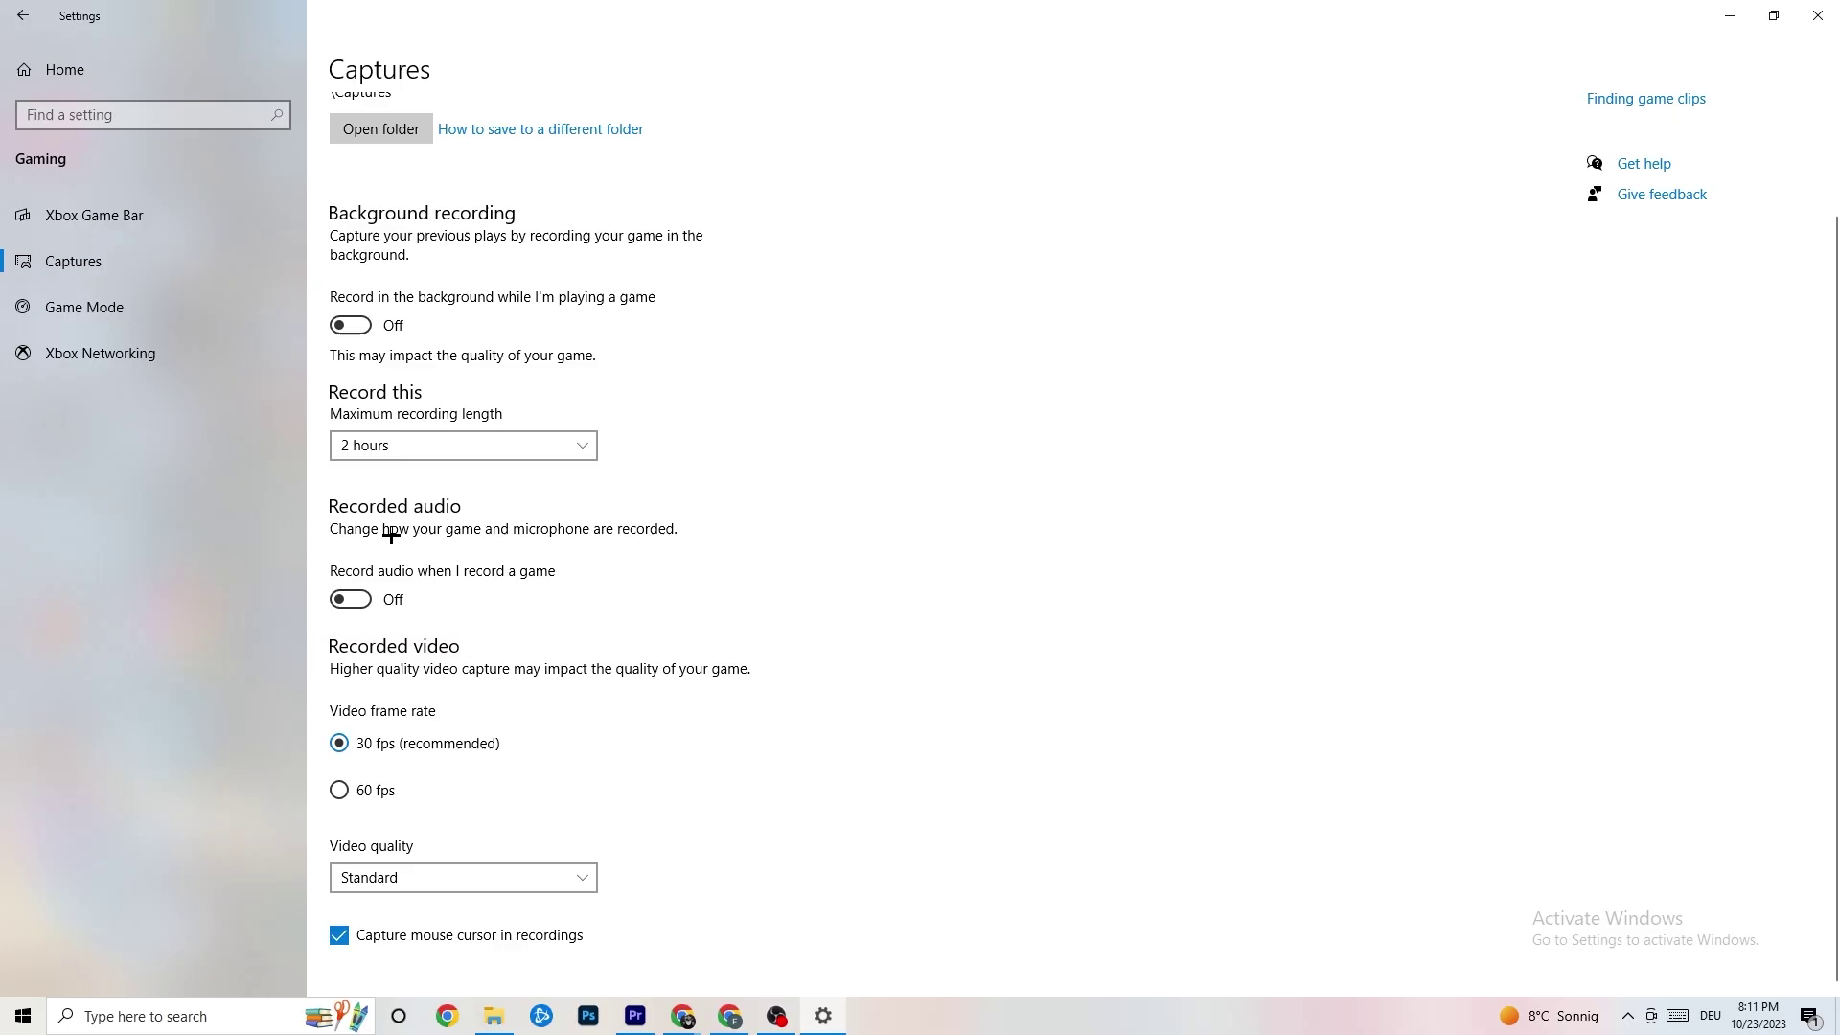
{"action": "left_click", "coordinate": [122, 303]}
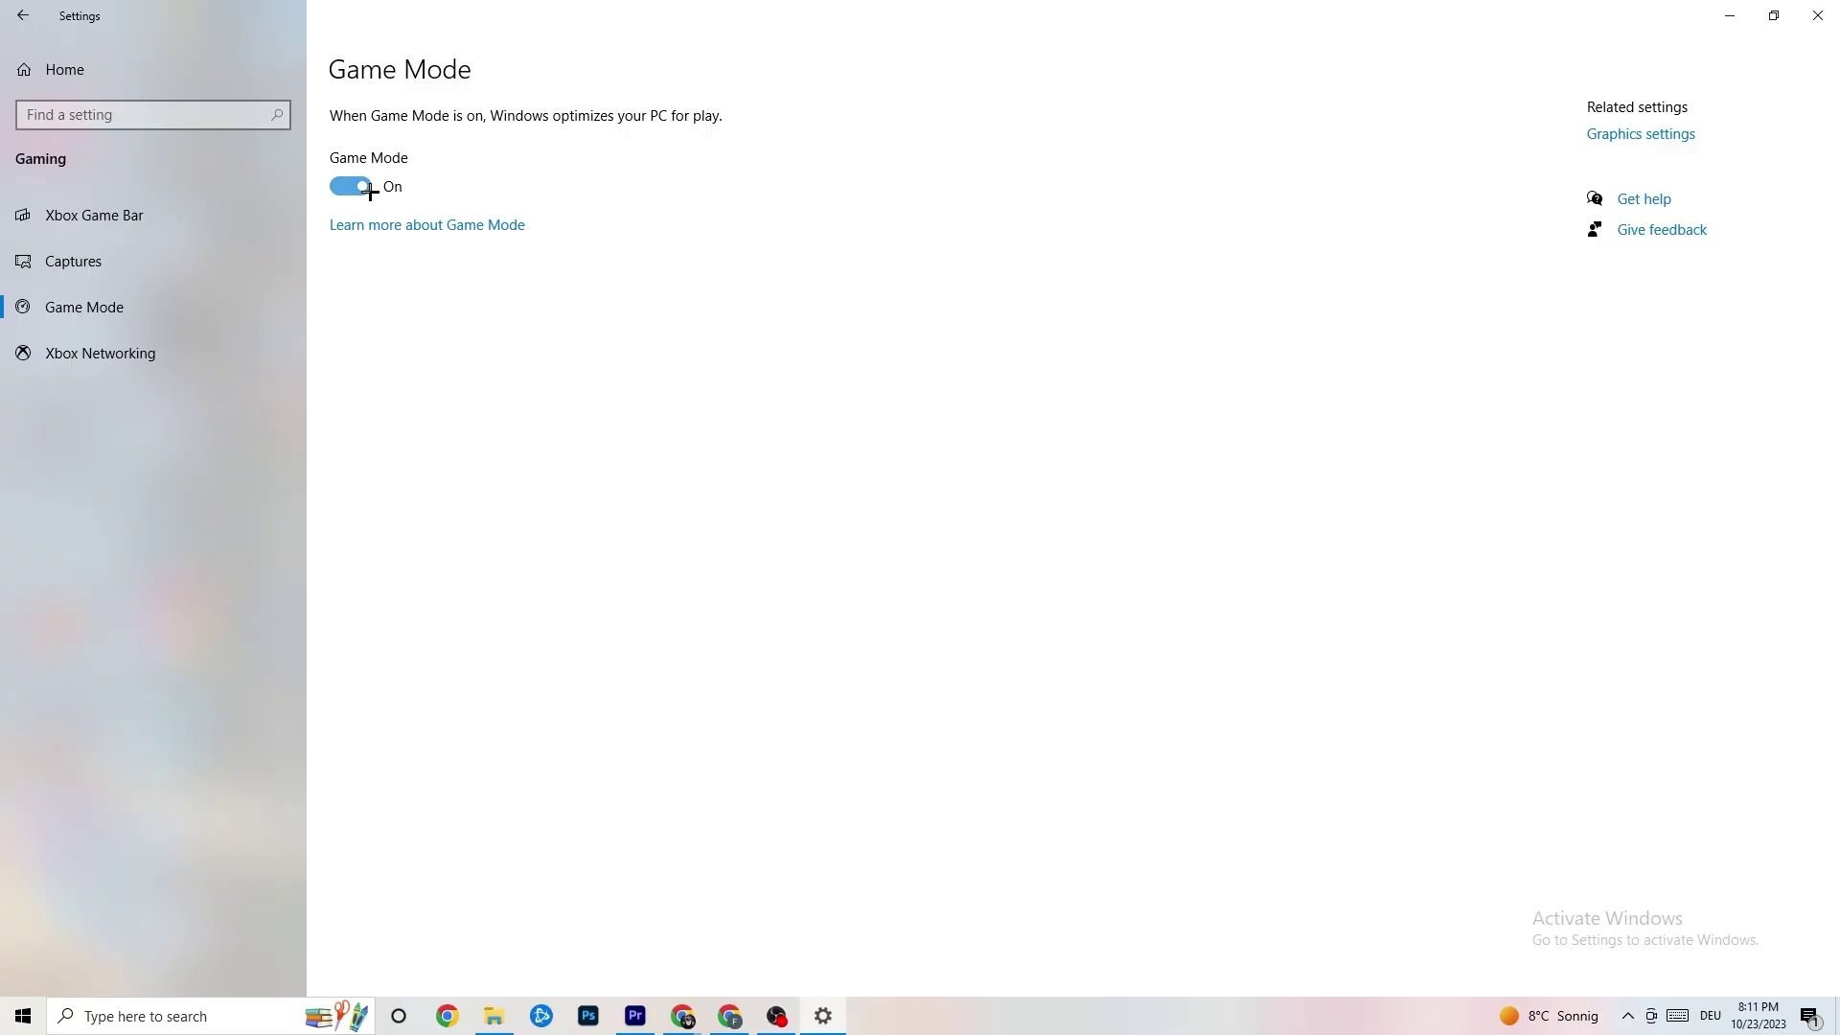
Step: Return to the Settings home page and open Update & Security
{"action": "left_click", "coordinate": [23, 15]}
{"action": "left_click", "coordinate": [58, 67]}
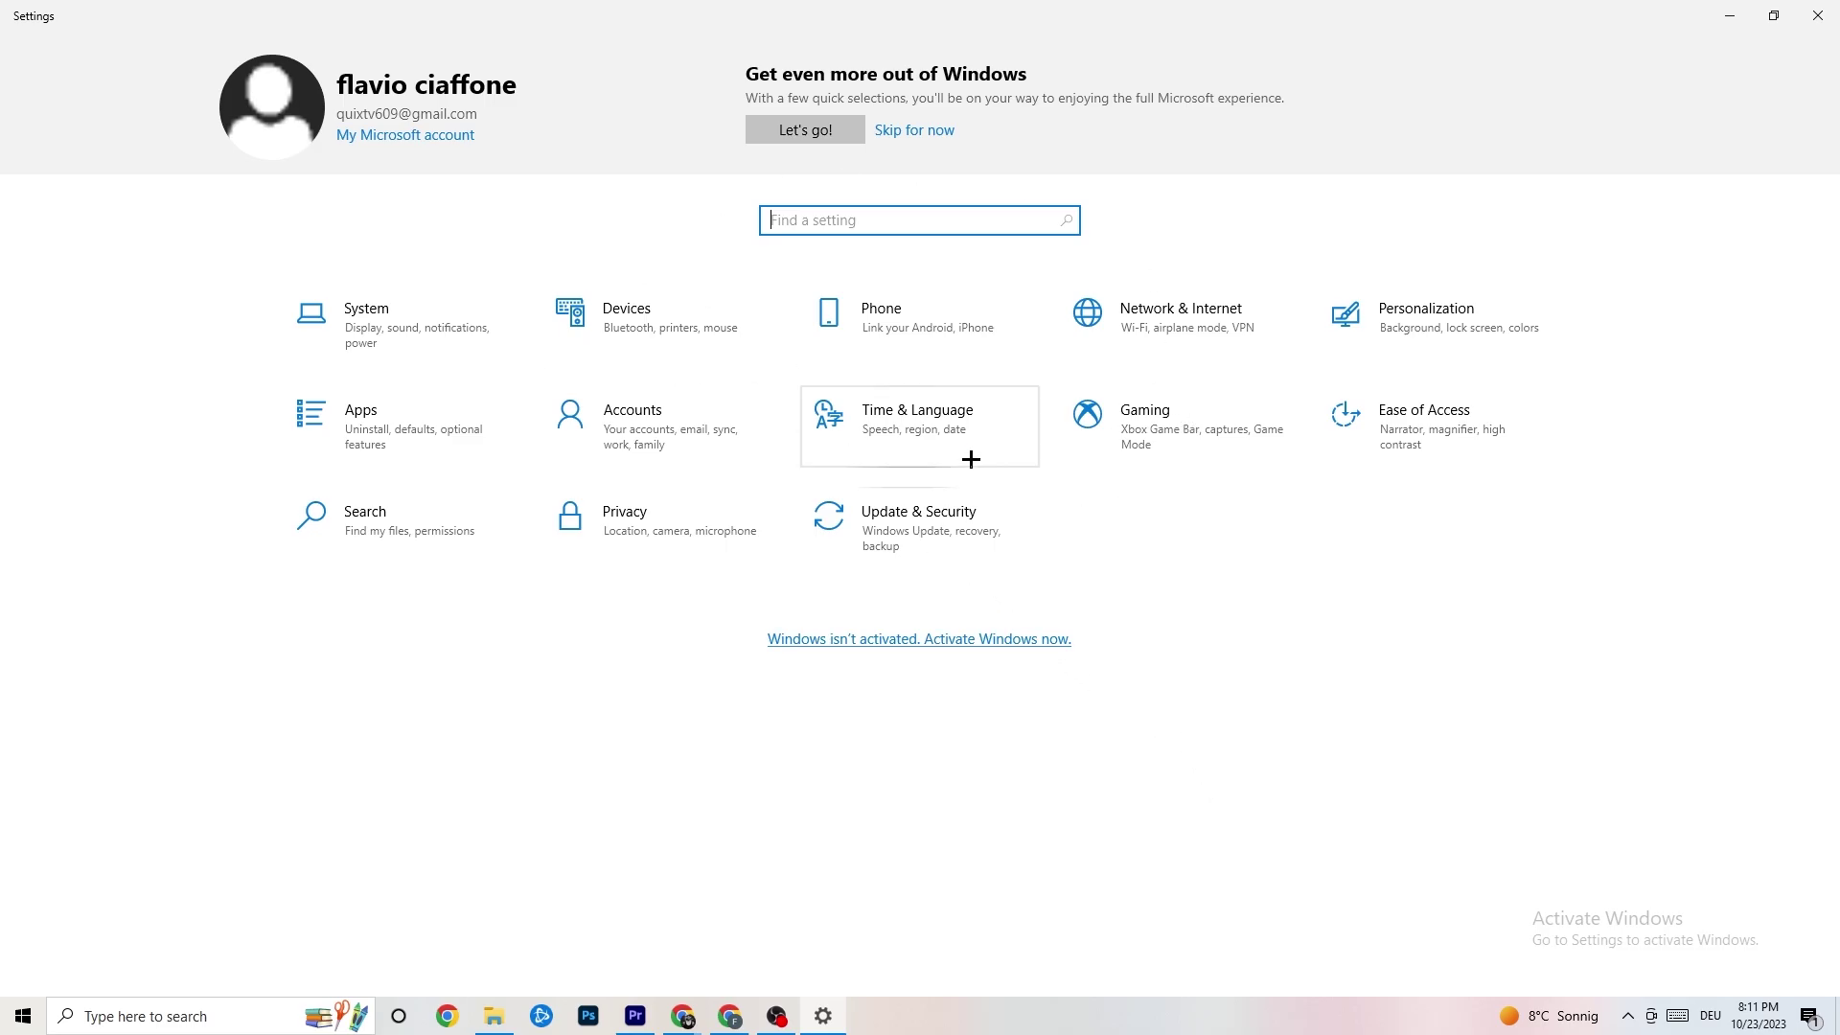
{"action": "left_click", "coordinate": [934, 519]}
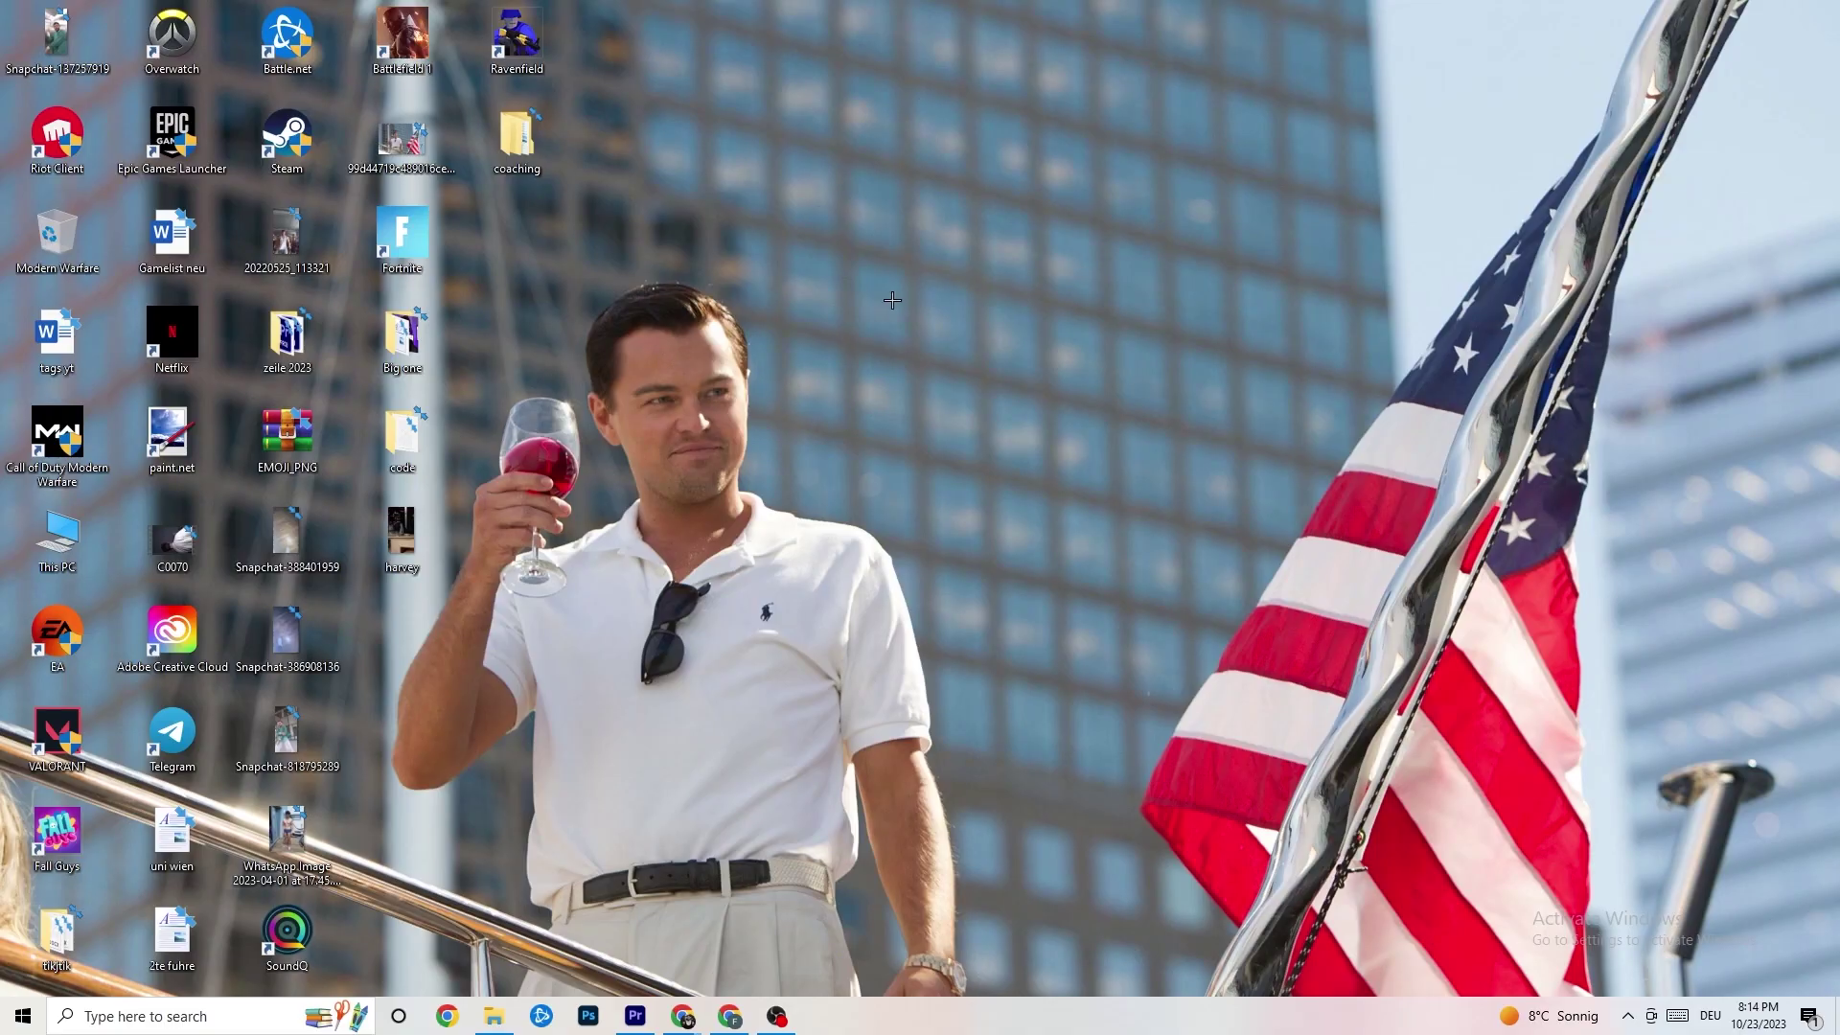
Step: Open NVIDIA Control Panel from the desktop, examine the display's resolution and refresh rate settings, and close it
{"action": "right_click", "coordinate": [825, 250]}
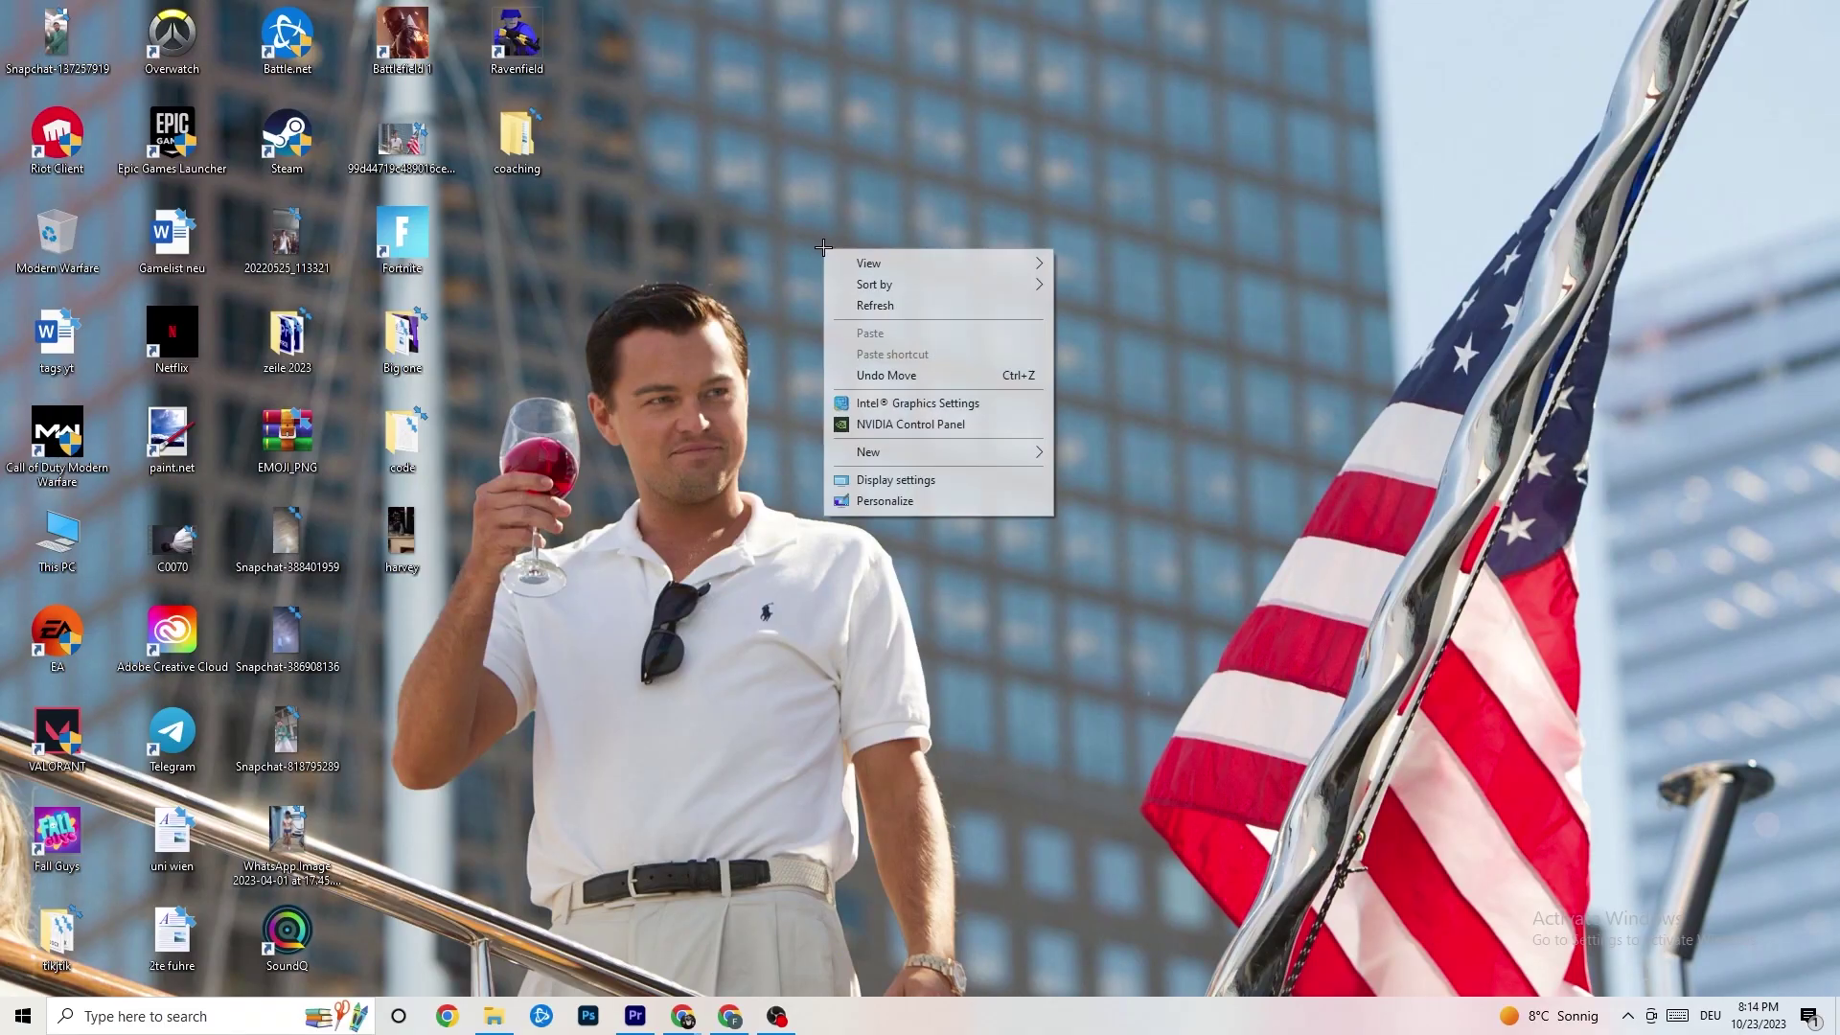
{"action": "left_click", "coordinate": [890, 428]}
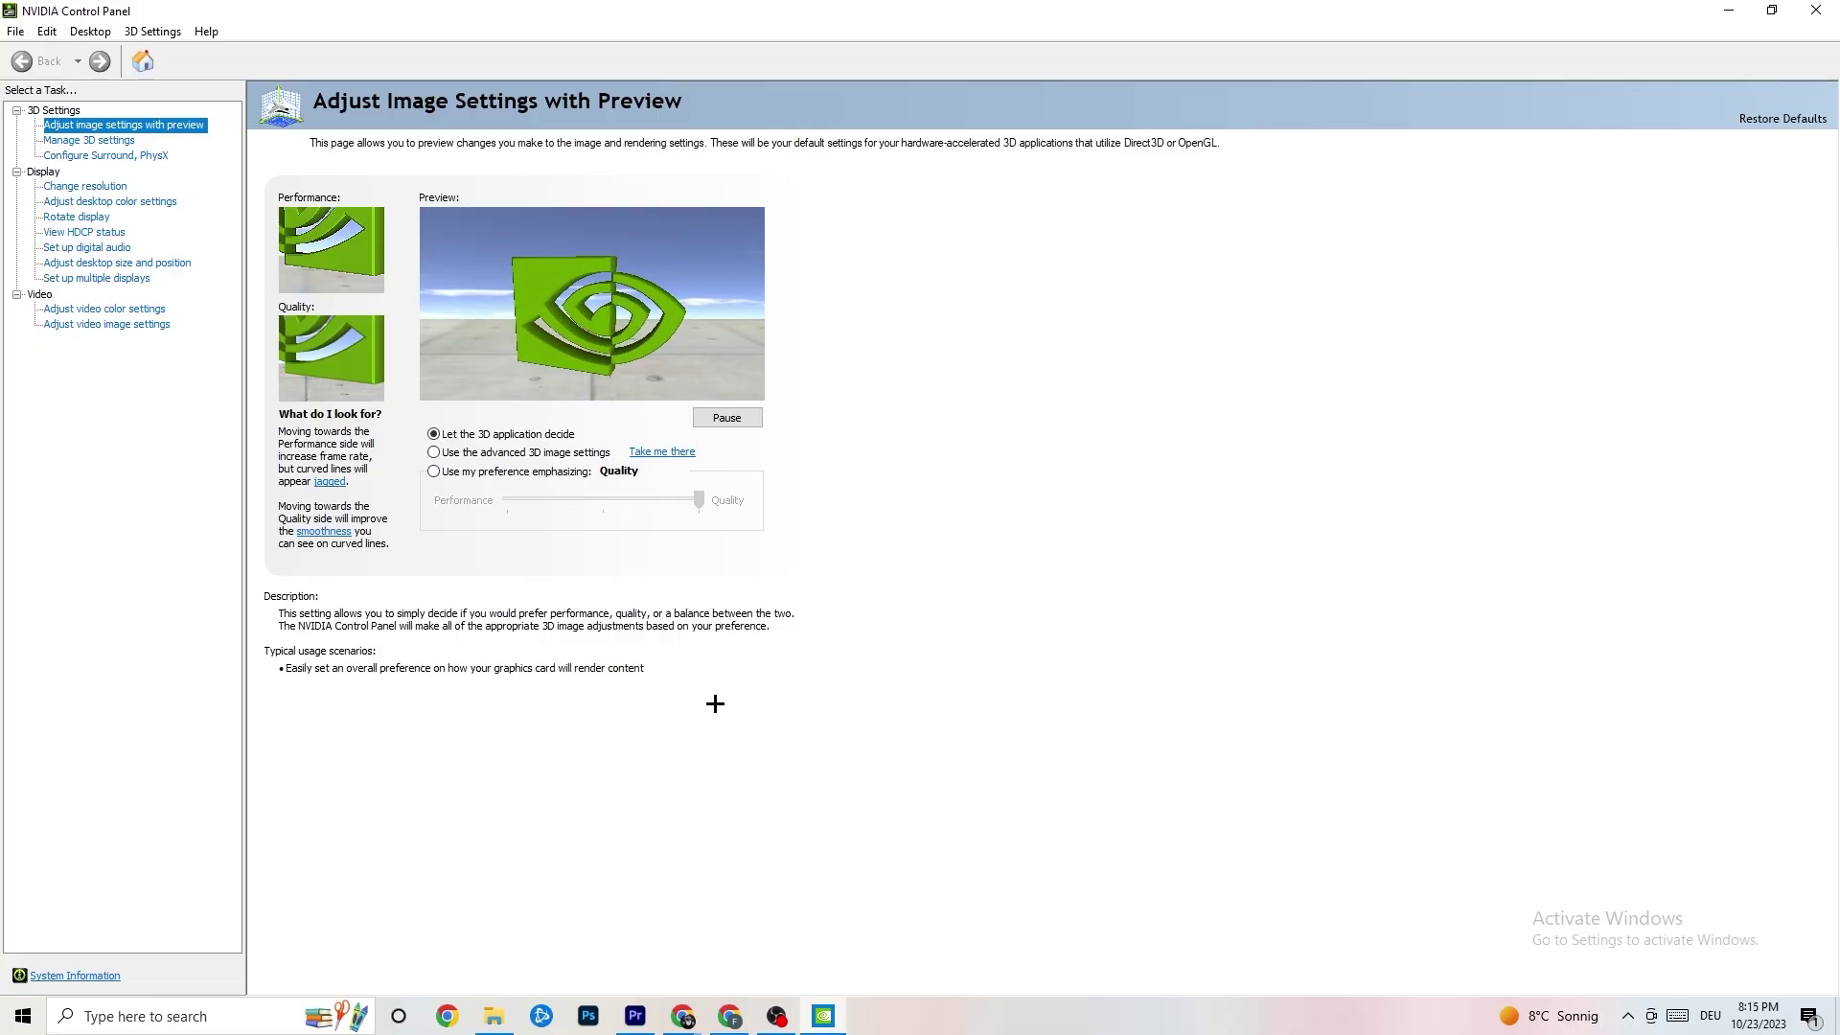
{"action": "left_click", "coordinate": [83, 187]}
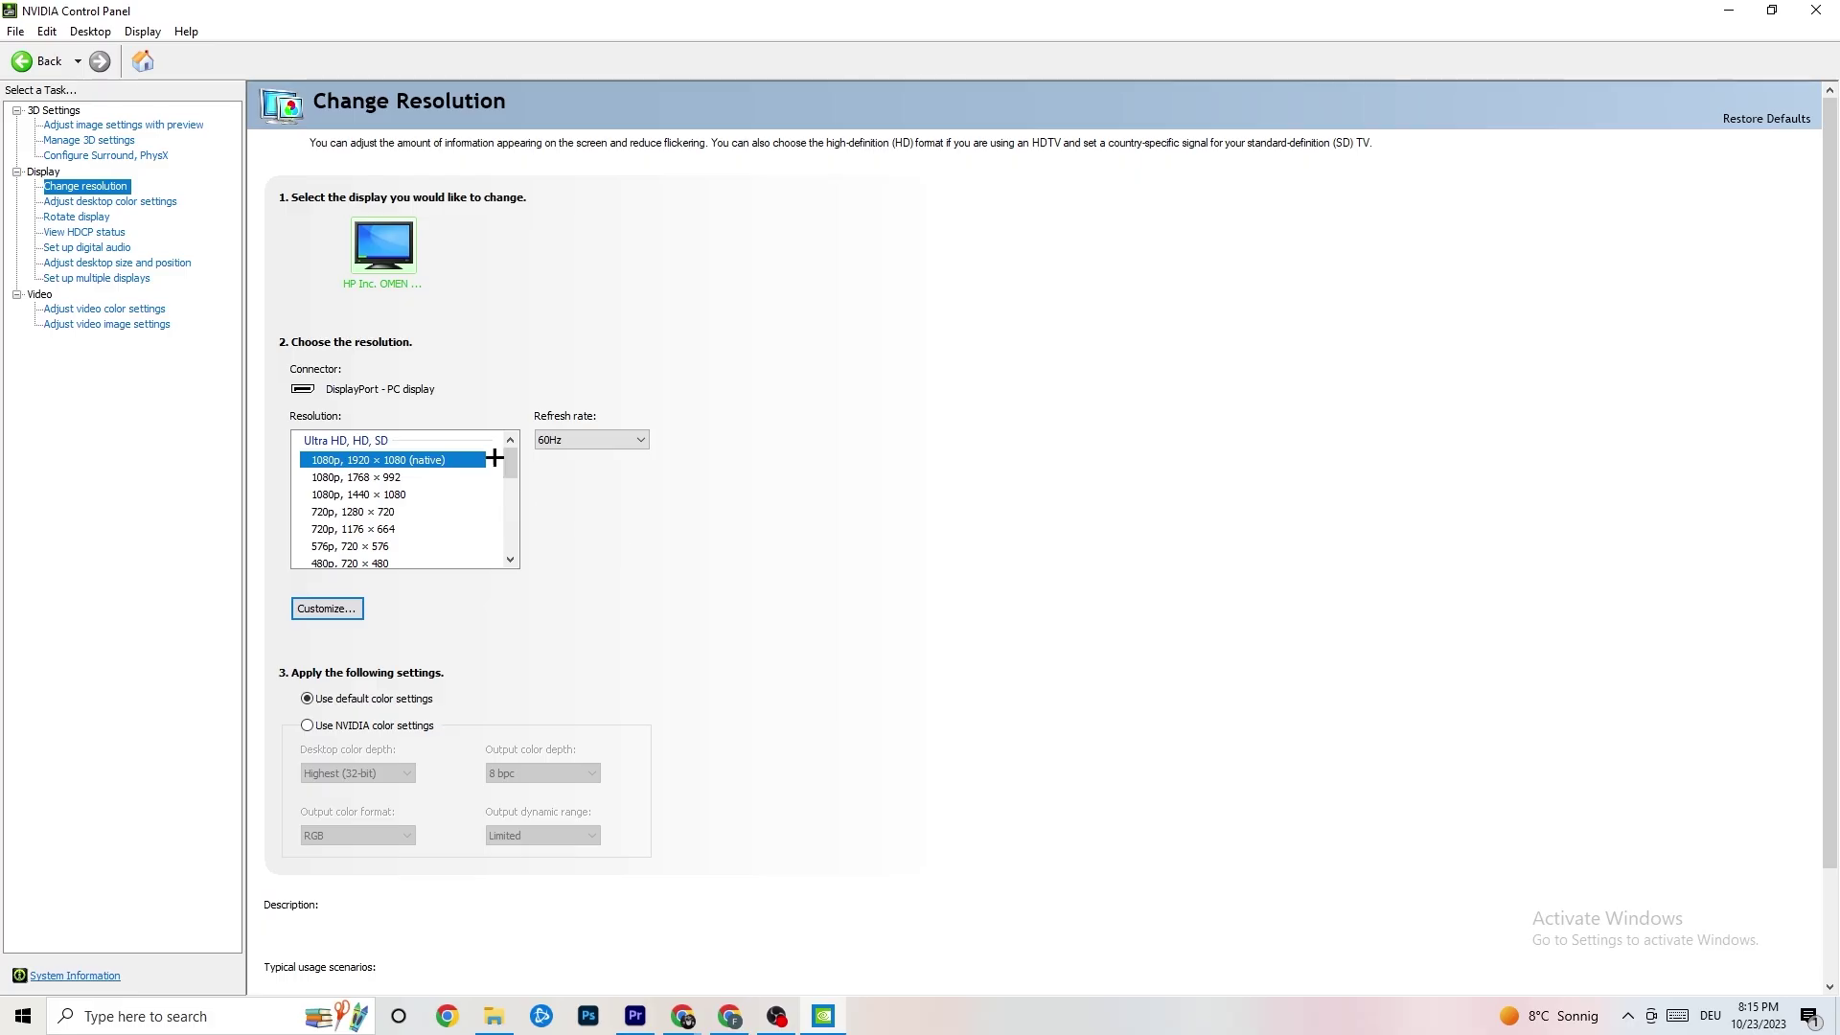
{"action": "mouse_move", "coordinate": [358, 490]}
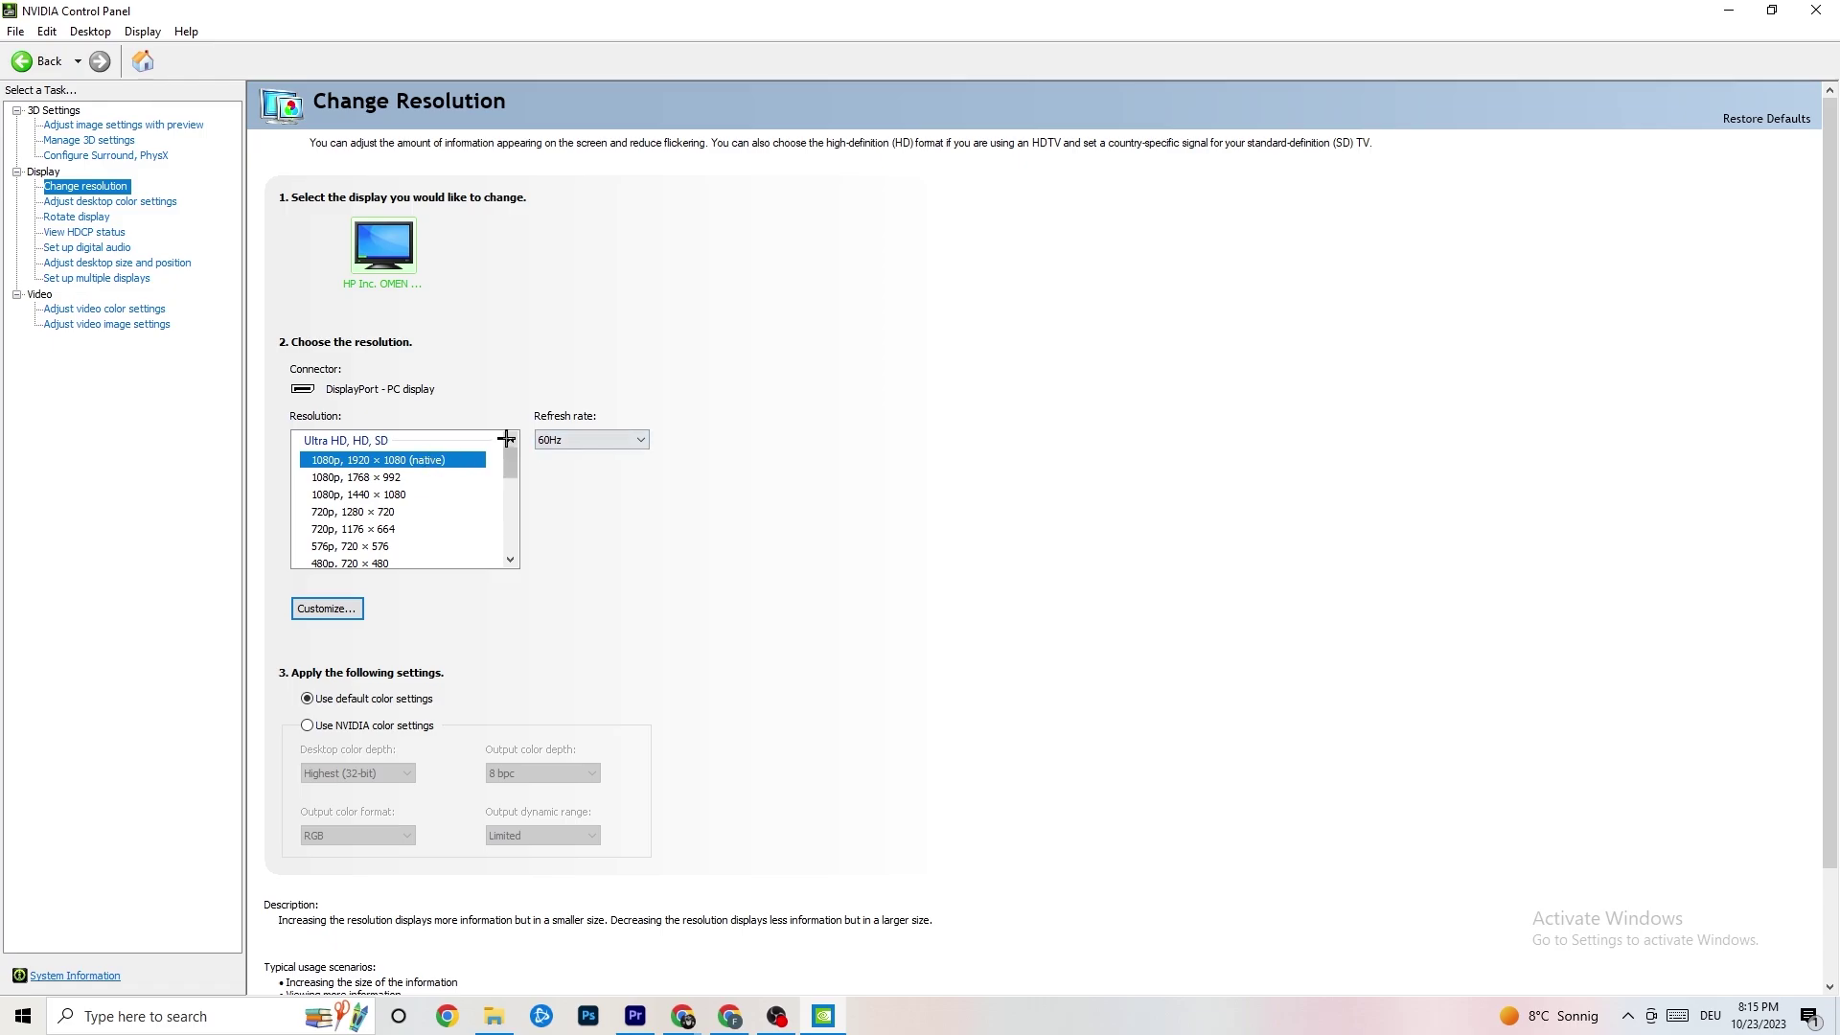
{"action": "scroll", "coordinate": [510, 460], "scroll_direction": "down", "scroll_amount": 1}
{"action": "scroll", "coordinate": [510, 460], "scroll_direction": "up", "scroll_amount": 1}
{"action": "key", "text": "alt+F4"}
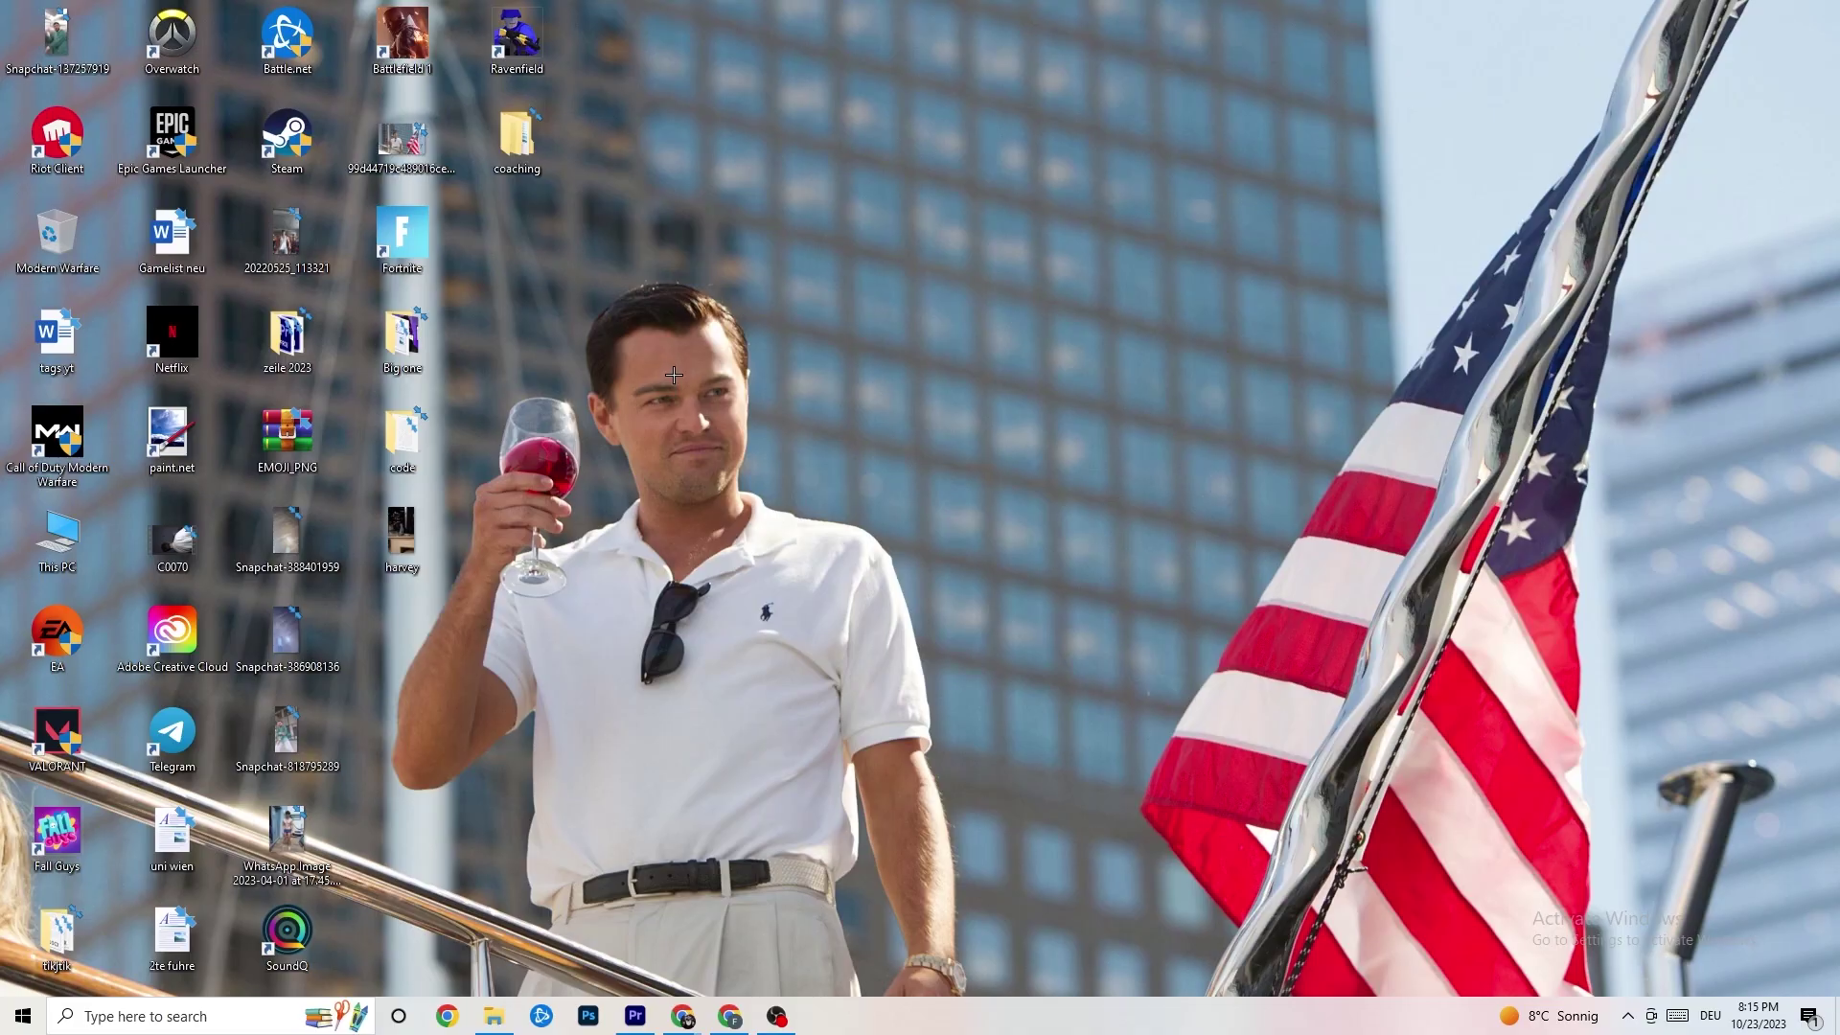
Step: Show the PC's sleep, shut down and restart options, and dismiss them without choosing one
{"action": "left_click", "coordinate": [23, 1014]}
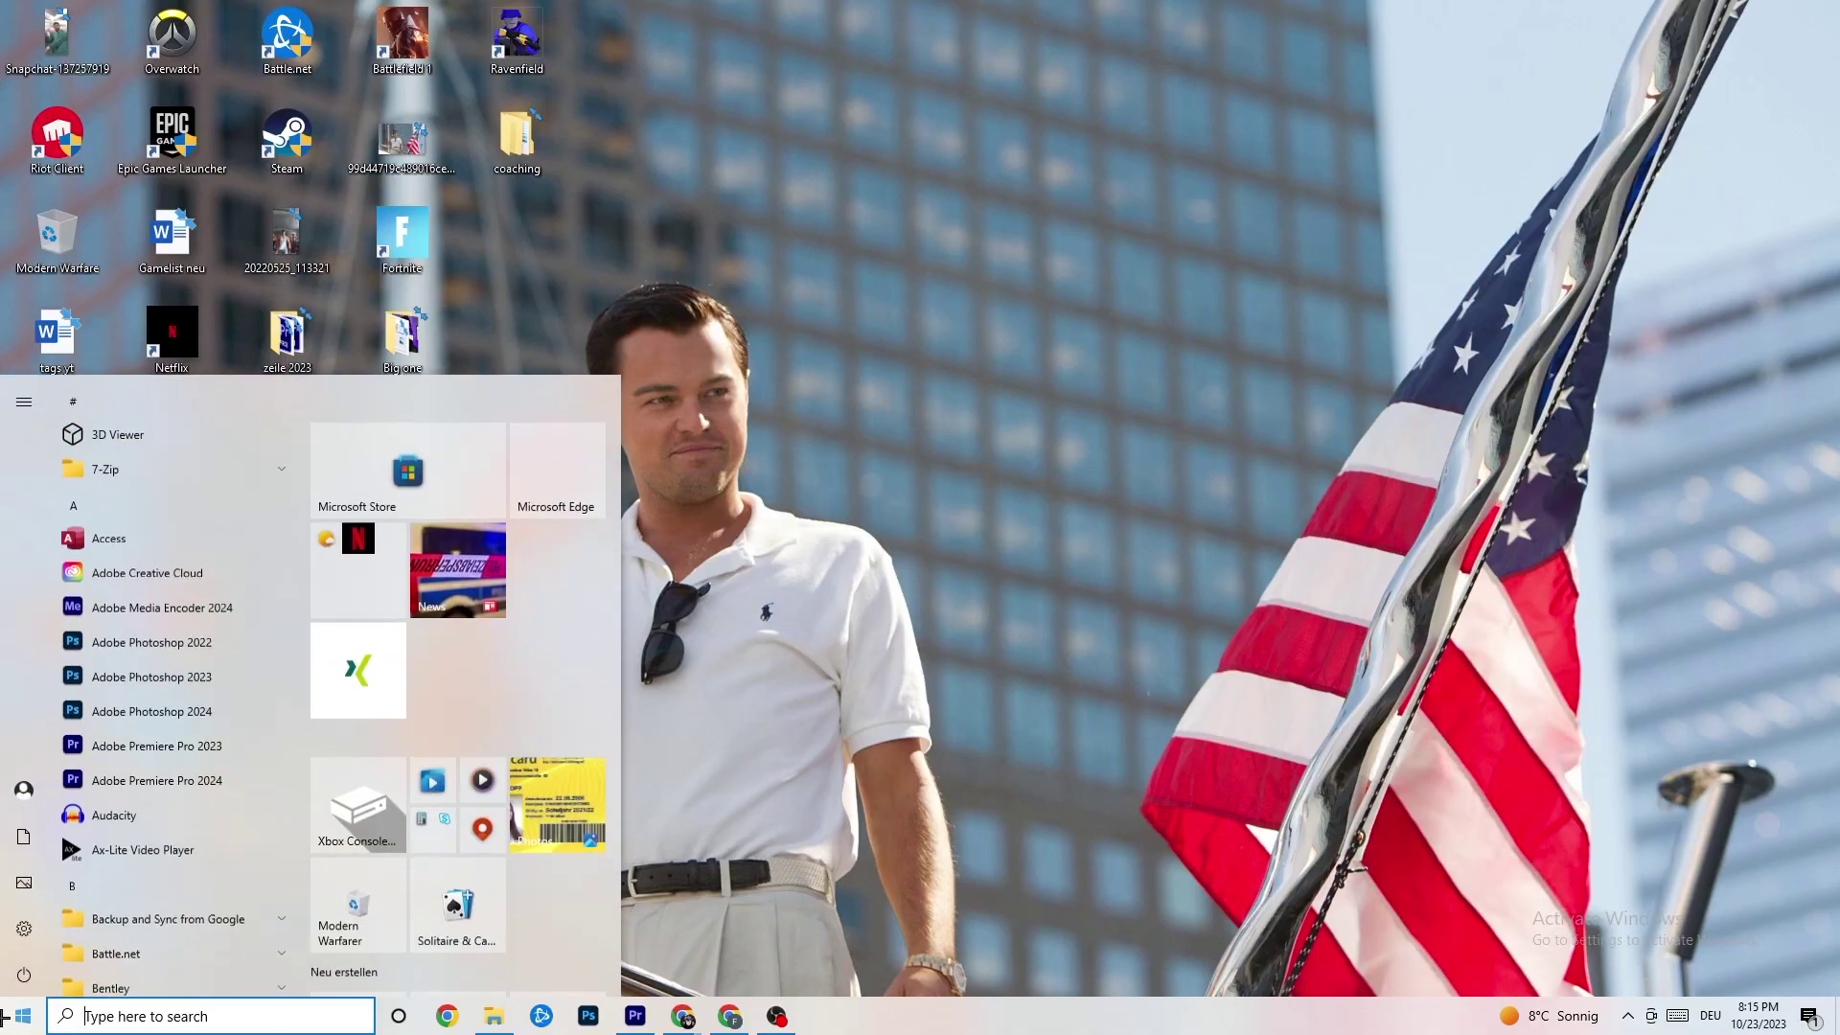
{"action": "left_click", "coordinate": [33, 972]}
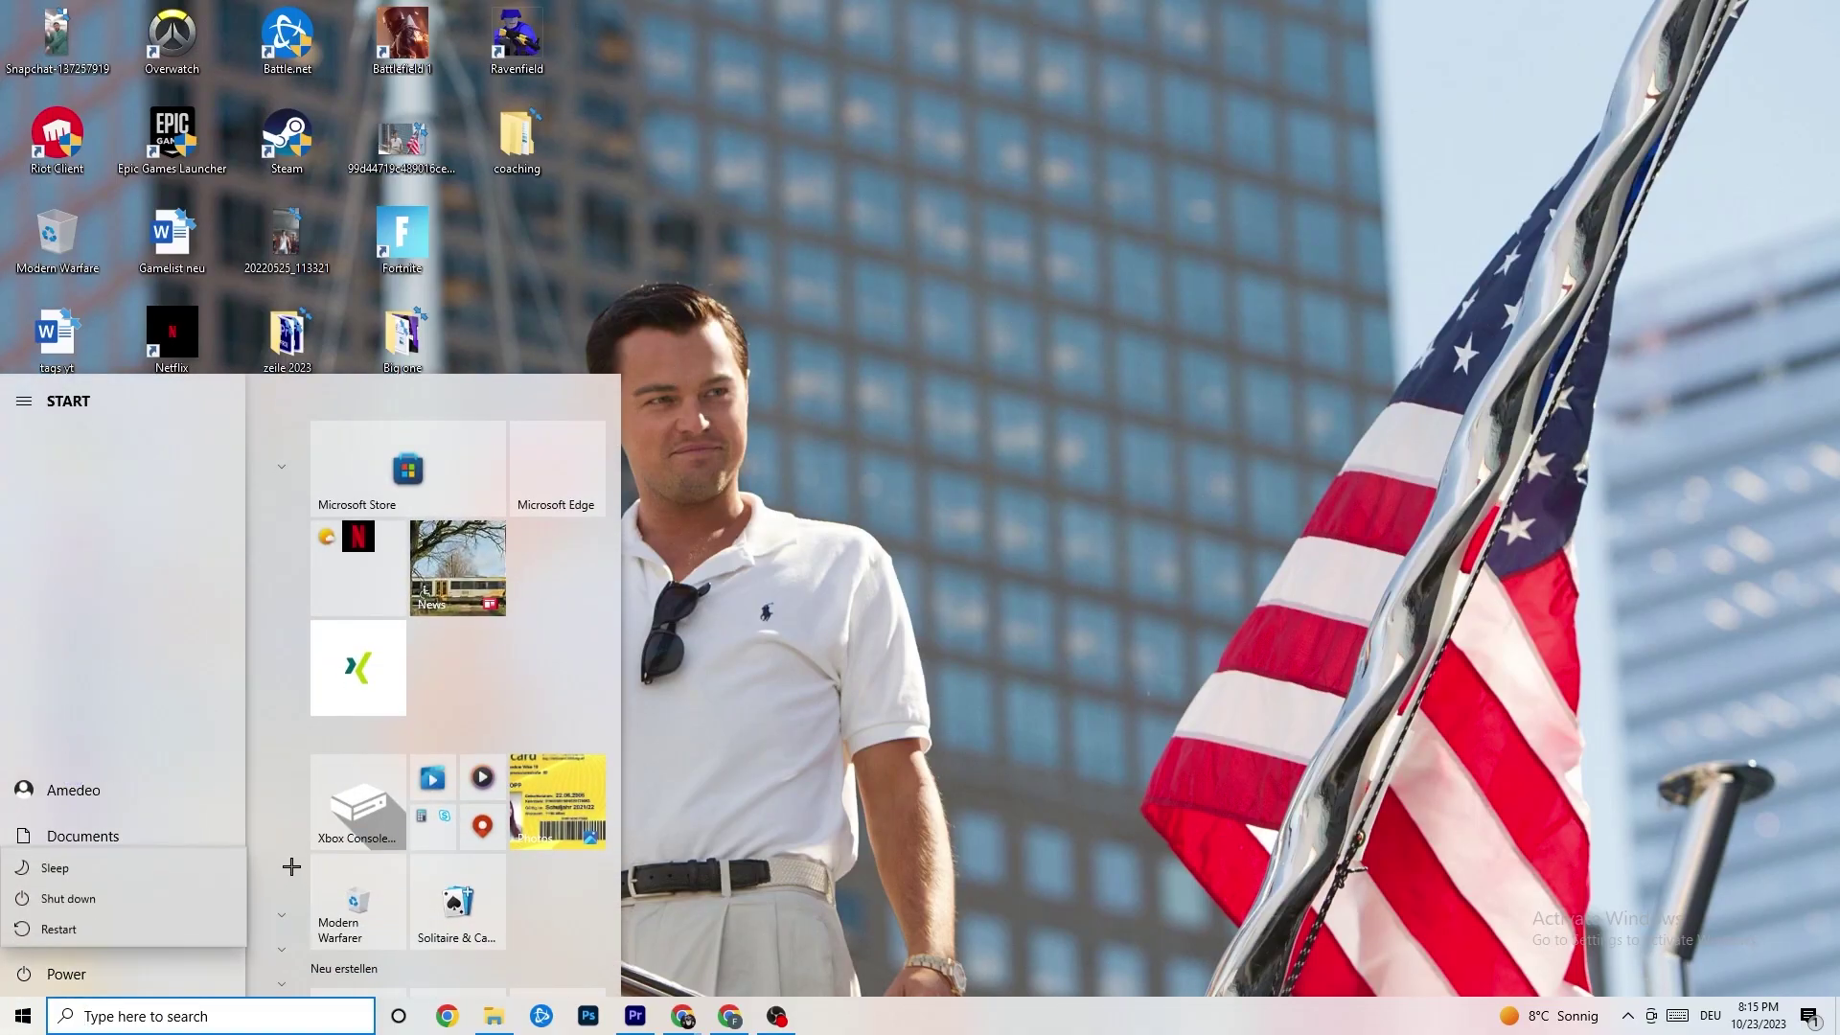
{"action": "key", "text": "Escape"}
{"action": "key", "text": "Escape"}
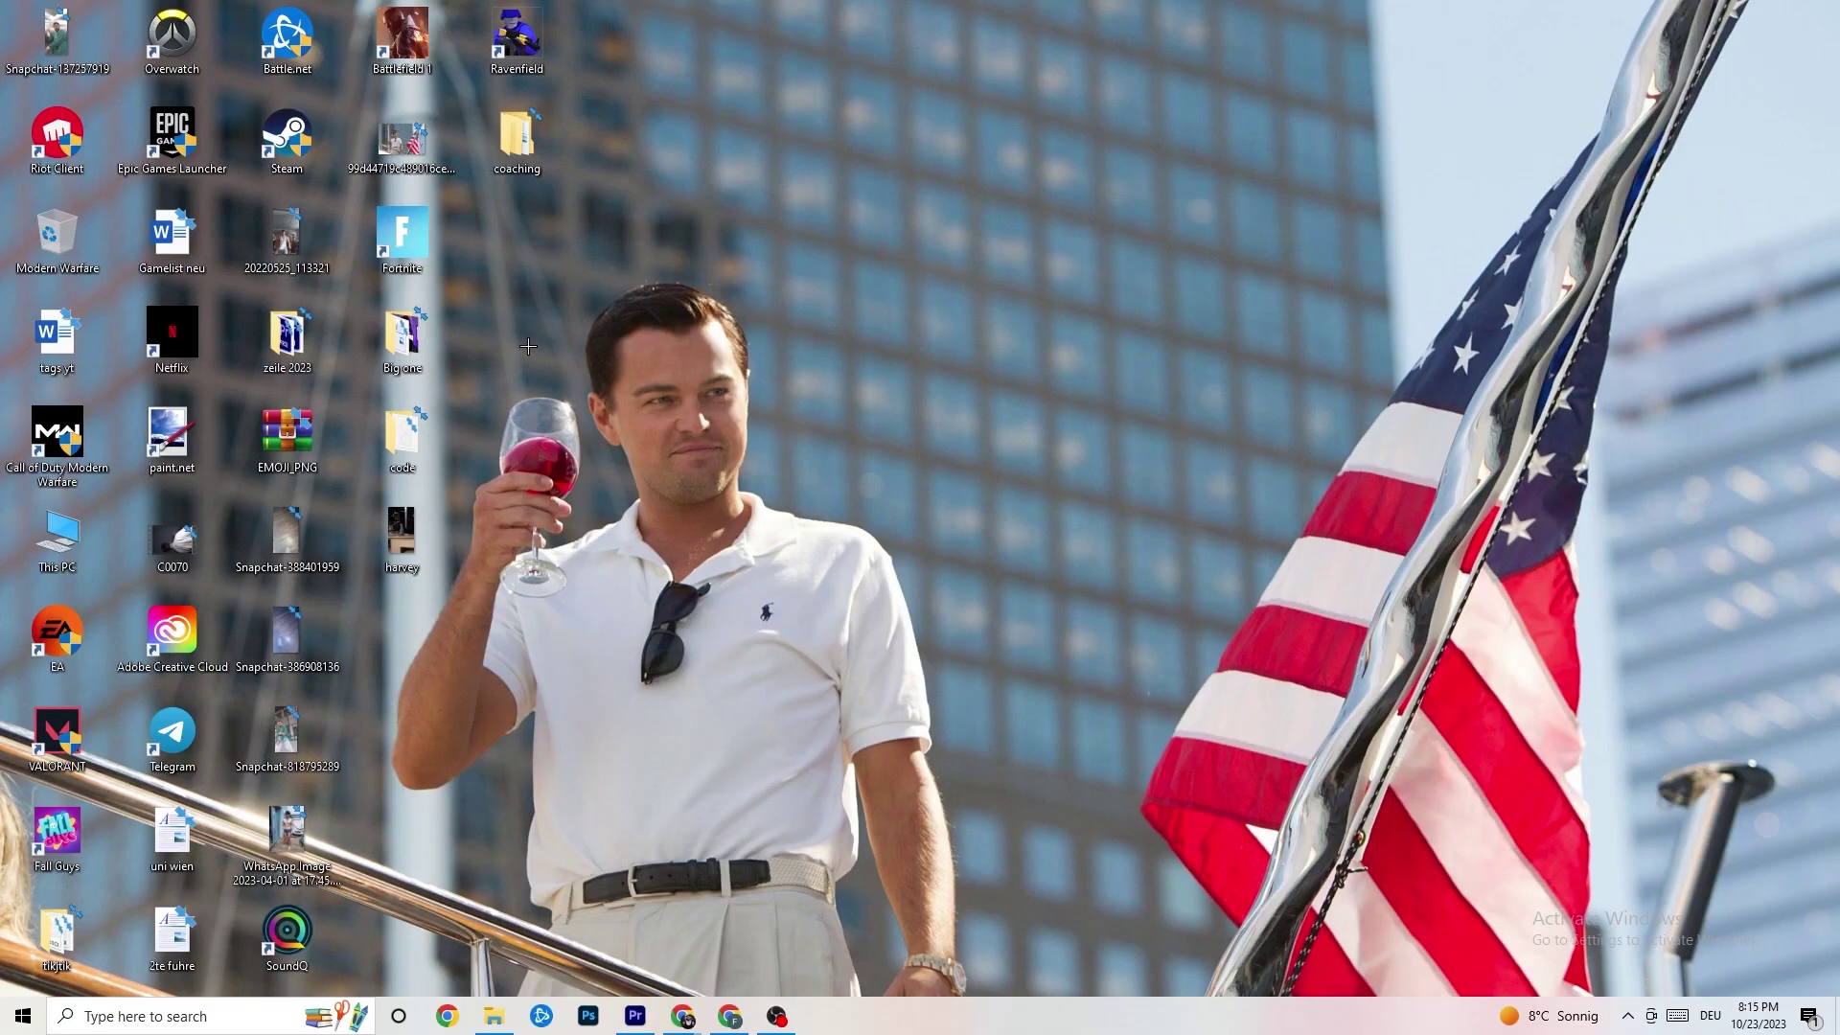